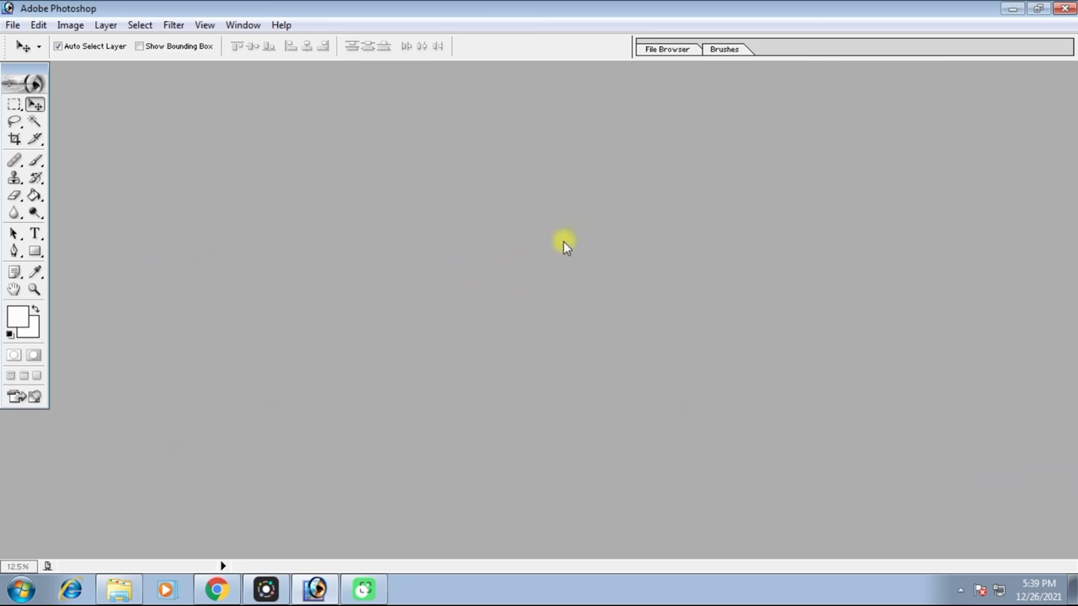
Step: Open DSC_0196.JPG from New folder and Alt-drag a copy of the photo slightly downward
{"action": "double_click", "coordinate": [563, 241]}
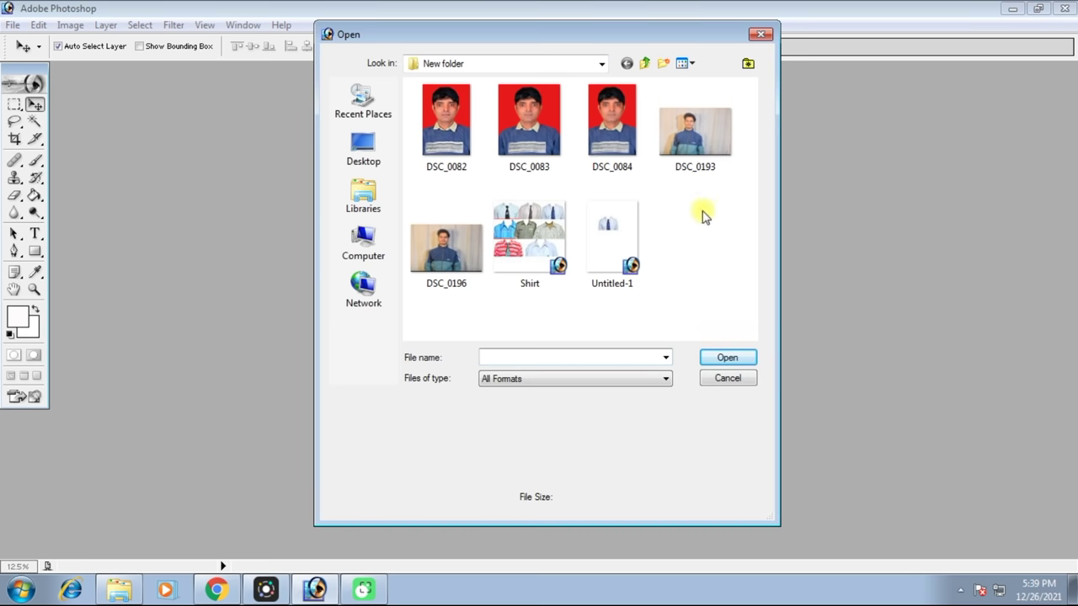
{"action": "double_click", "coordinate": [455, 242]}
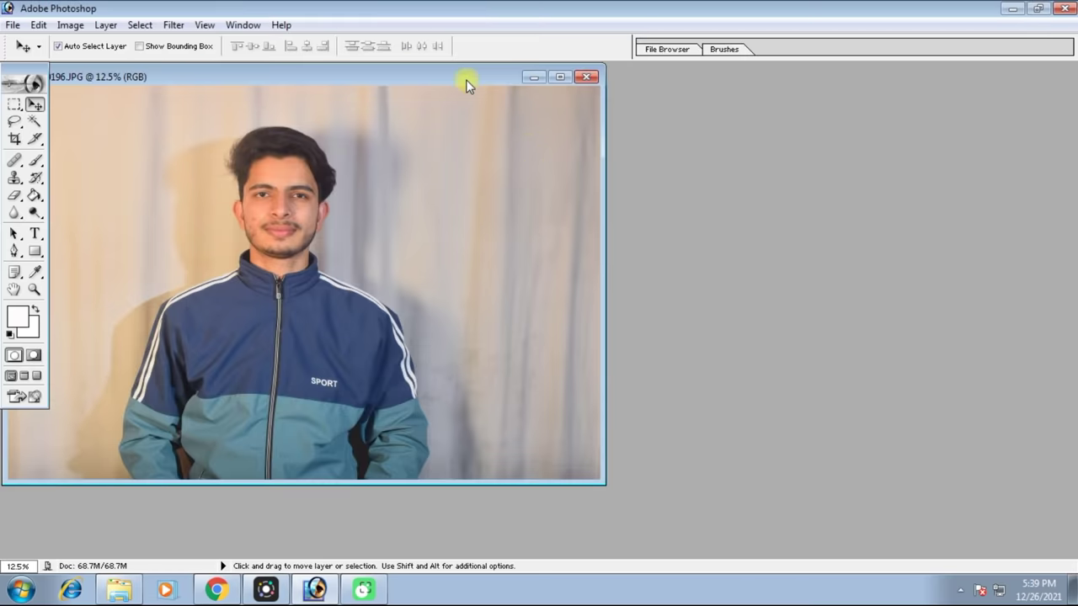
{"action": "left_click_drag", "start_coordinate": [465, 82], "coordinate": [622, 83]}
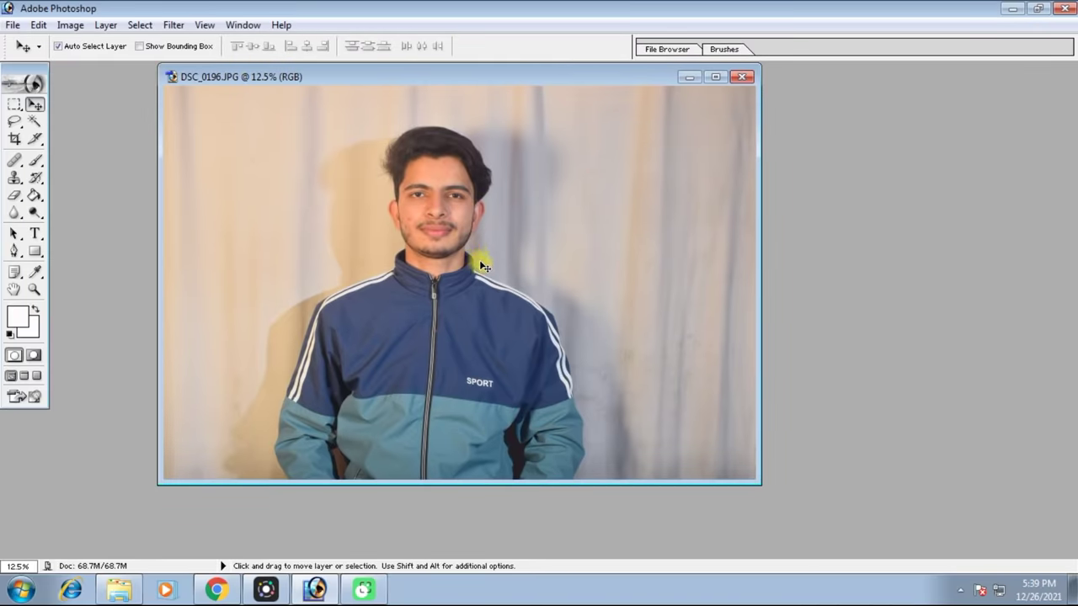
{"action": "key", "text": "alt"}
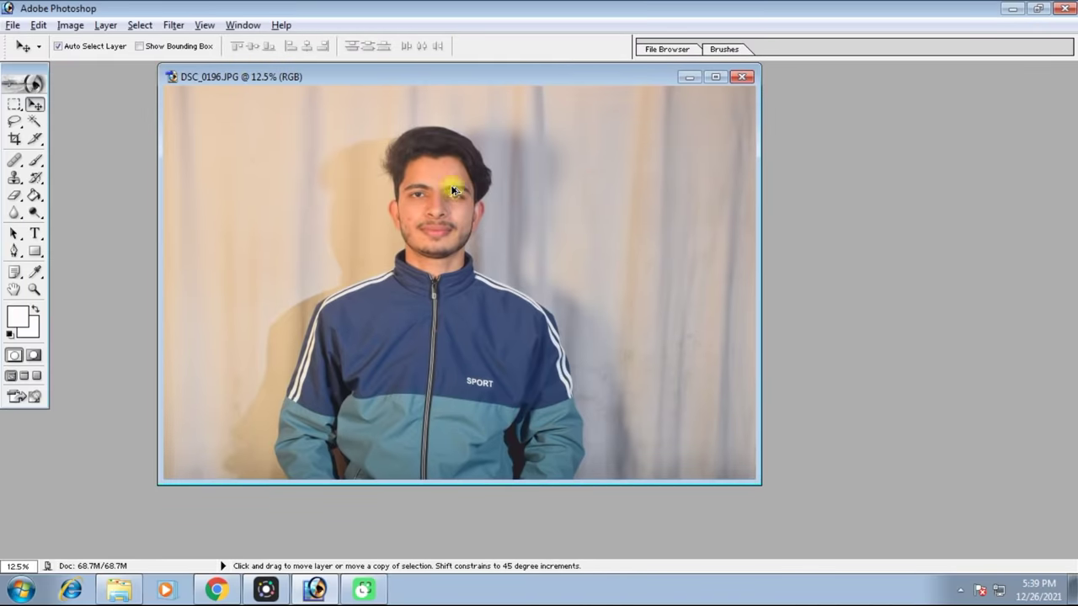
{"action": "left_click_drag", "start_coordinate": [453, 191], "coordinate": [452, 229]}
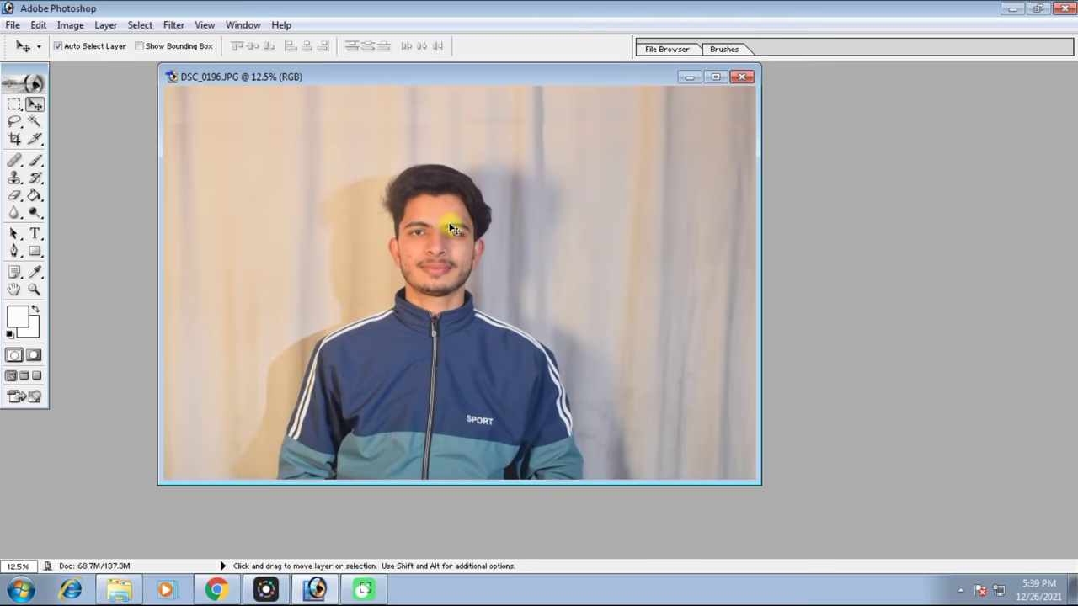
Step: Rotate the copied layer about -1.8° with Free Transform (Ctrl+T)
{"action": "key", "text": "ctrl+t"}
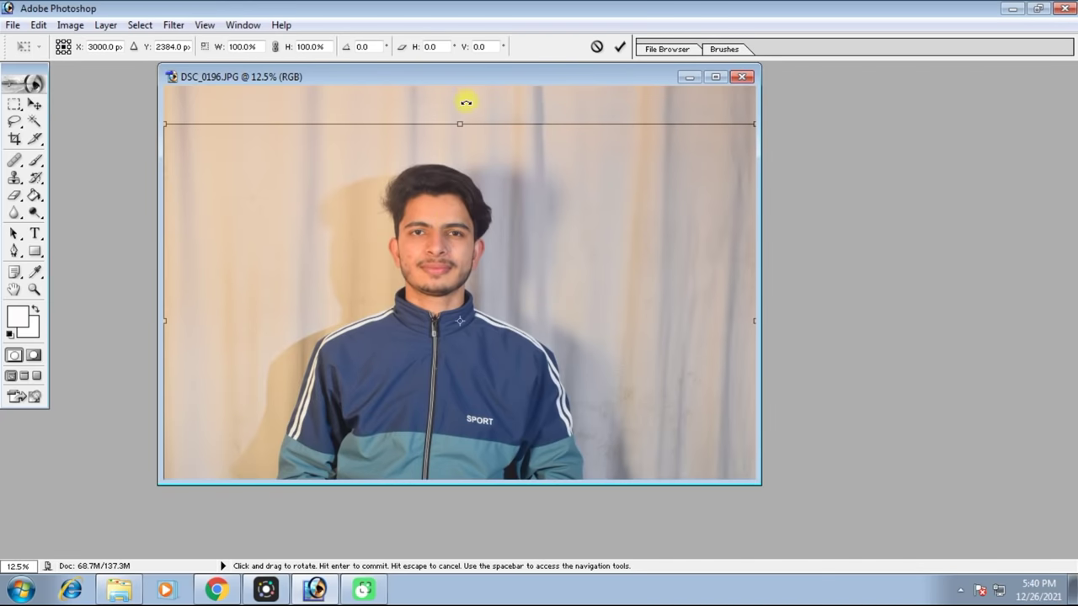
{"action": "mouse_move", "coordinate": [463, 100]}
{"action": "left_mouse_down"}
{"action": "mouse_move", "coordinate": [479, 101]}
{"action": "mouse_move", "coordinate": [444, 101]}
{"action": "mouse_move", "coordinate": [457, 99]}
{"action": "left_mouse_up"}
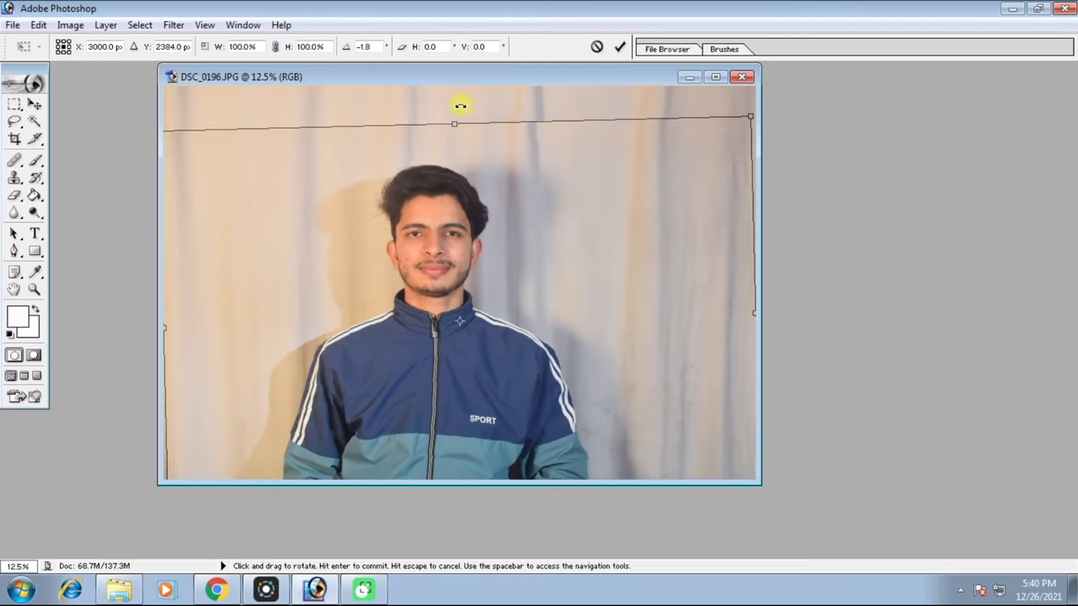
{"action": "key", "text": "Return"}
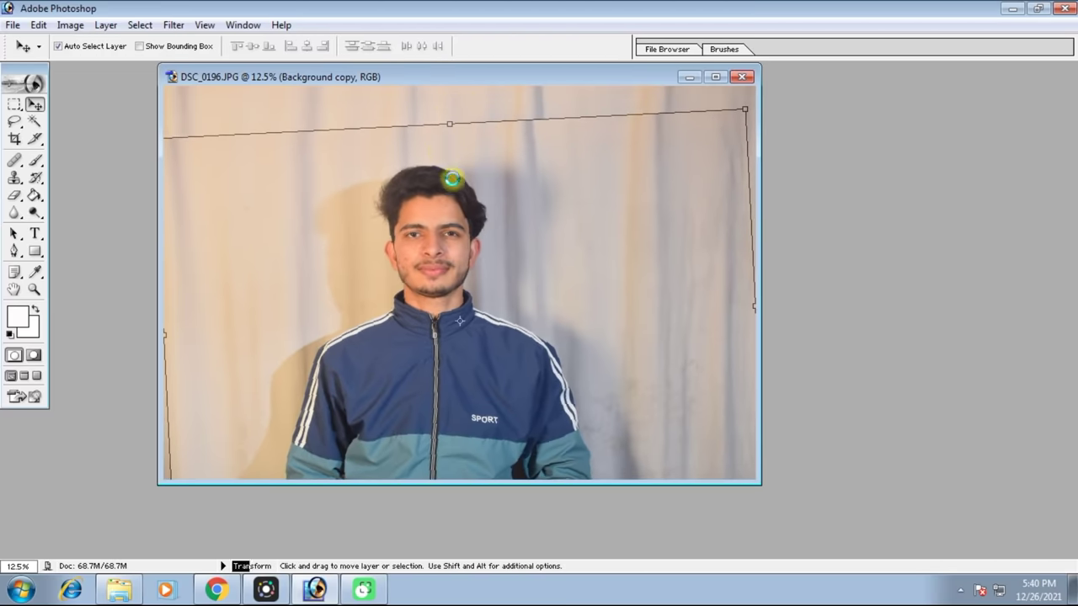
Step: Merge the visible layers into one layer and dismiss the locked-layer warning
{"action": "key", "text": "shift"}
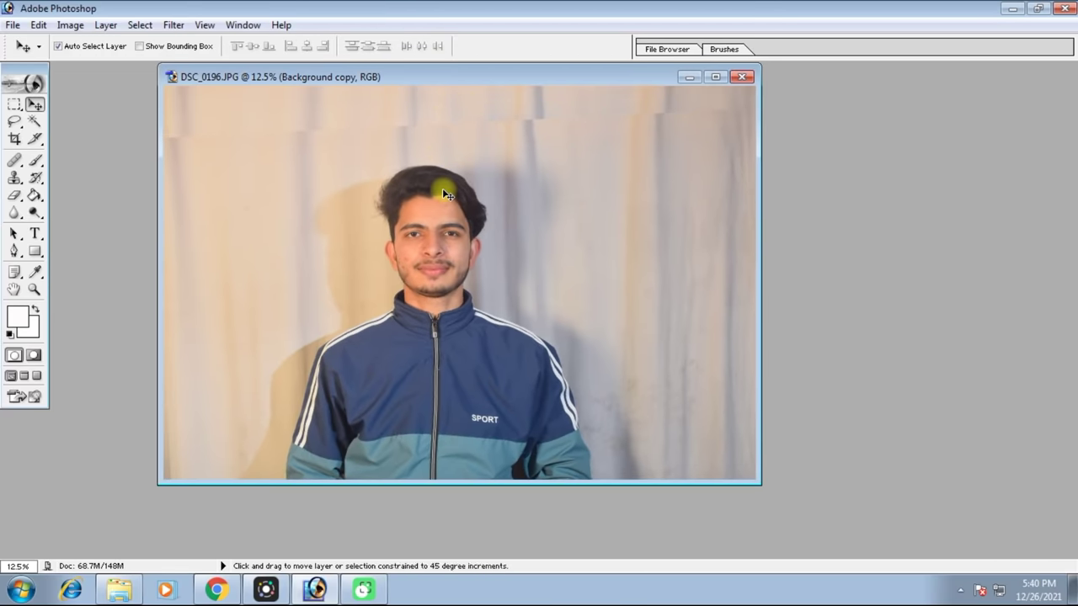
{"action": "key", "text": "ctrl+shift+e"}
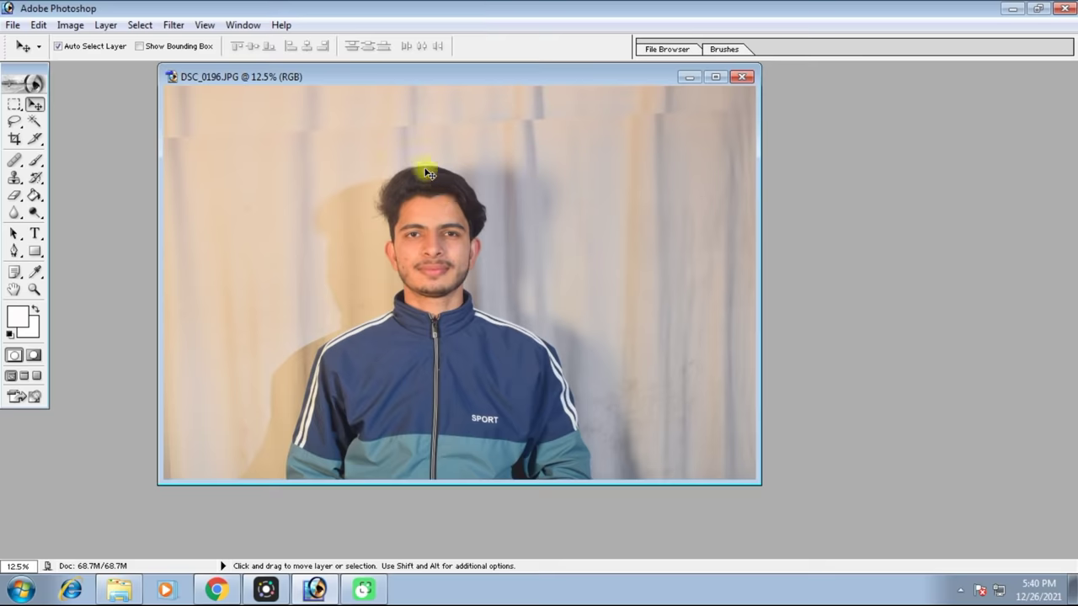
{"action": "left_click", "coordinate": [497, 212]}
{"action": "left_click", "coordinate": [525, 229]}
Step: Crop the photo to a rectangular marquee around the head and shoulders using Image > Crop
{"action": "key", "text": "m"}
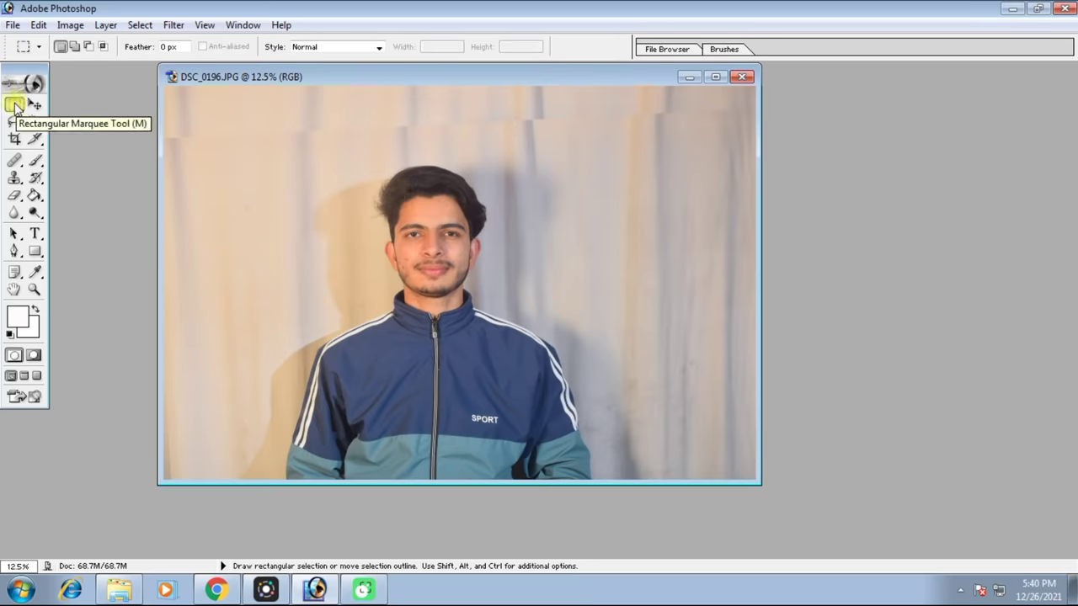
{"action": "left_click", "coordinate": [16, 108]}
{"action": "left_click_drag", "start_coordinate": [335, 176], "coordinate": [573, 474]}
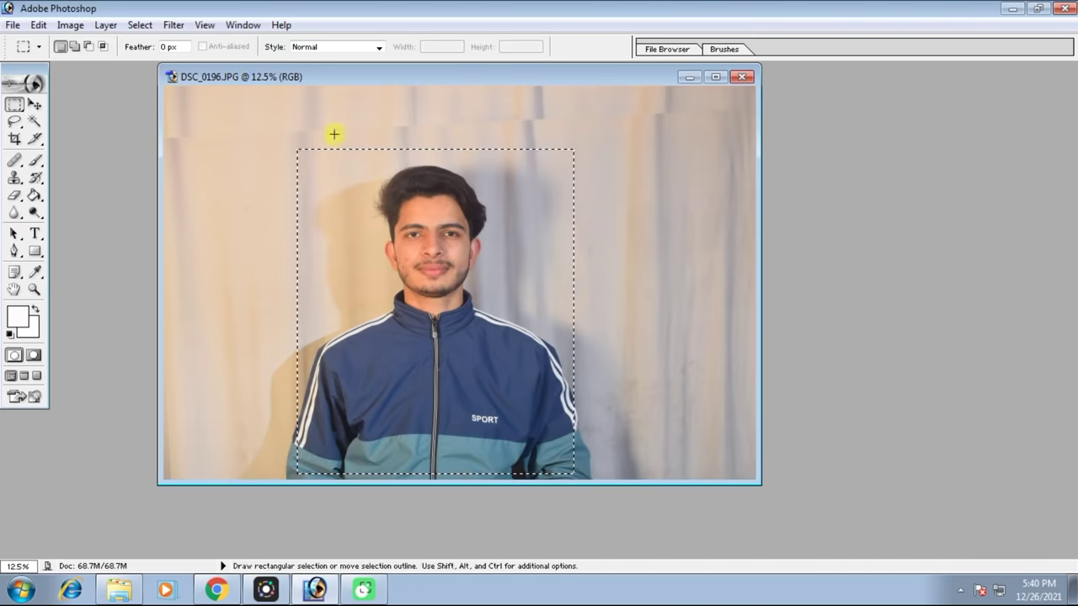
{"action": "left_click", "coordinate": [71, 26]}
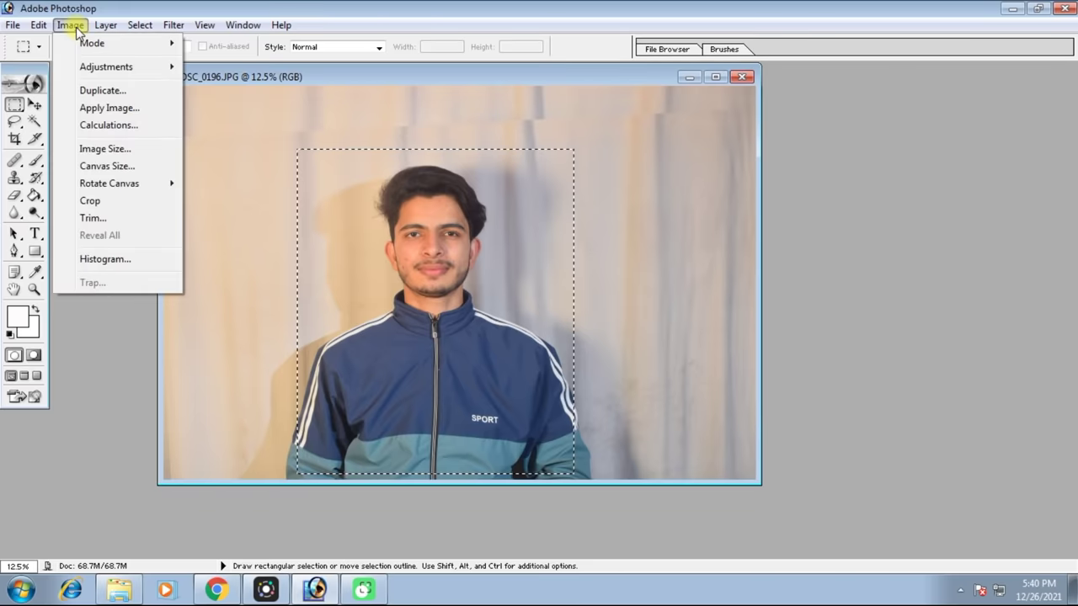
{"action": "left_click", "coordinate": [99, 204]}
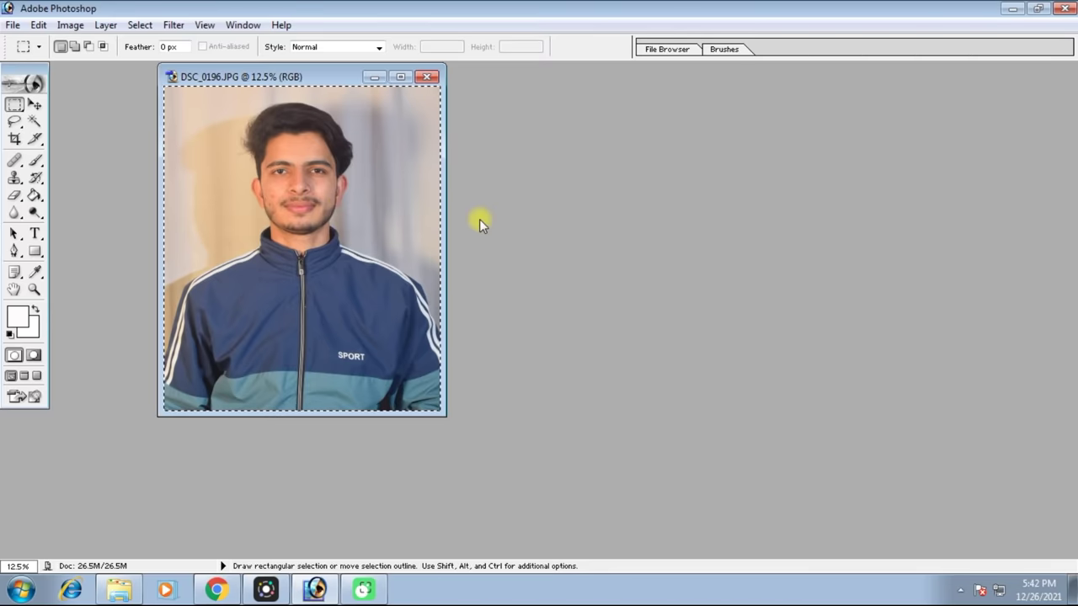
{"action": "key", "text": "ctrl+d"}
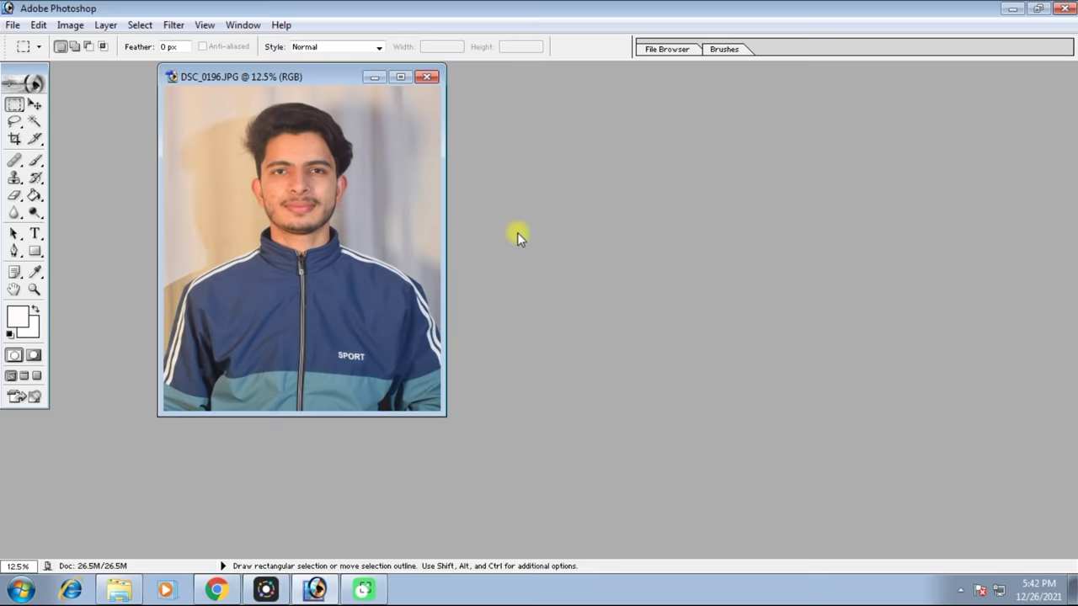
Step: Apply Brightness/Contrast with brightness -16 and contrast +13
{"action": "left_click", "coordinate": [71, 24]}
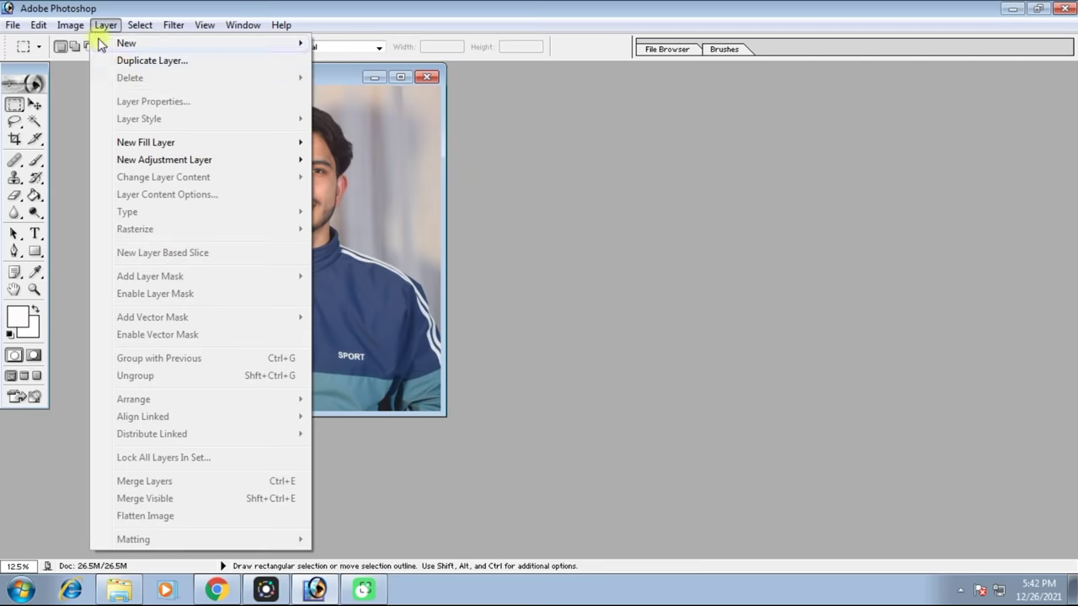
{"action": "left_click", "coordinate": [106, 25]}
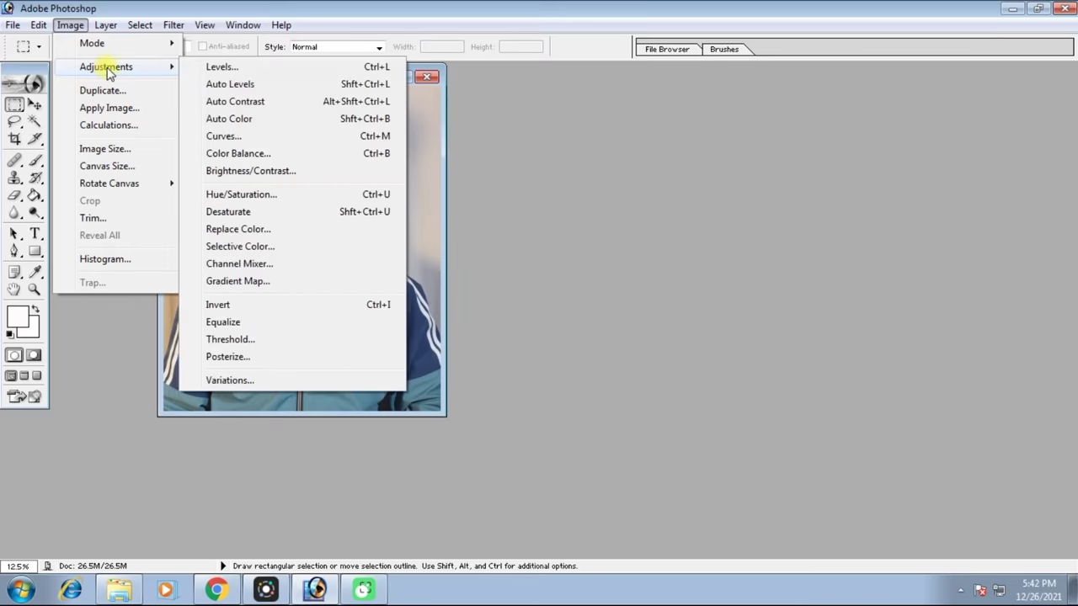
{"action": "mouse_move", "coordinate": [106, 66]}
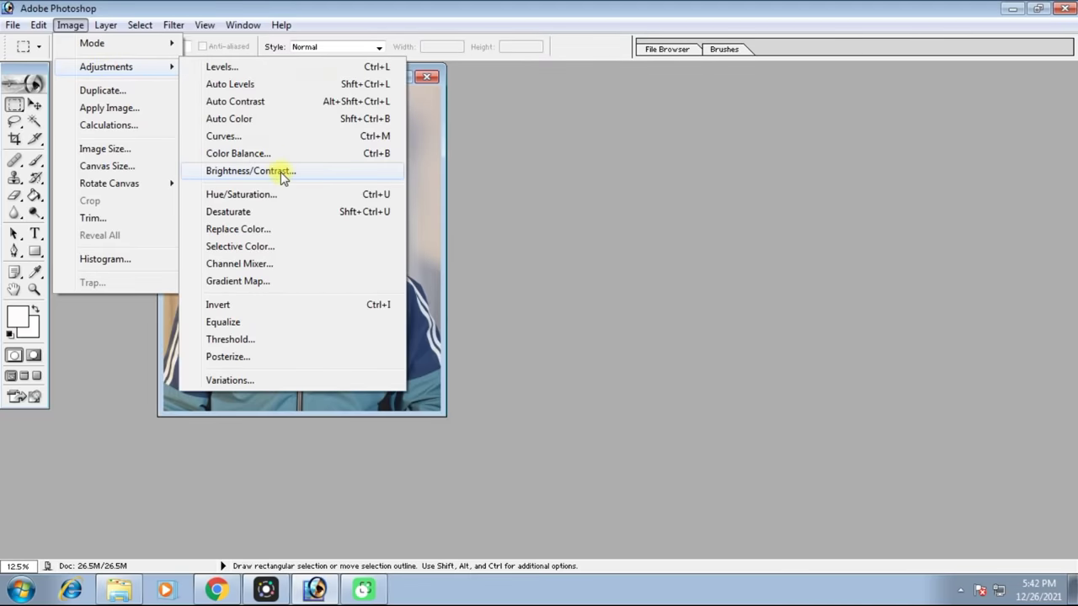
{"action": "left_click", "coordinate": [282, 177]}
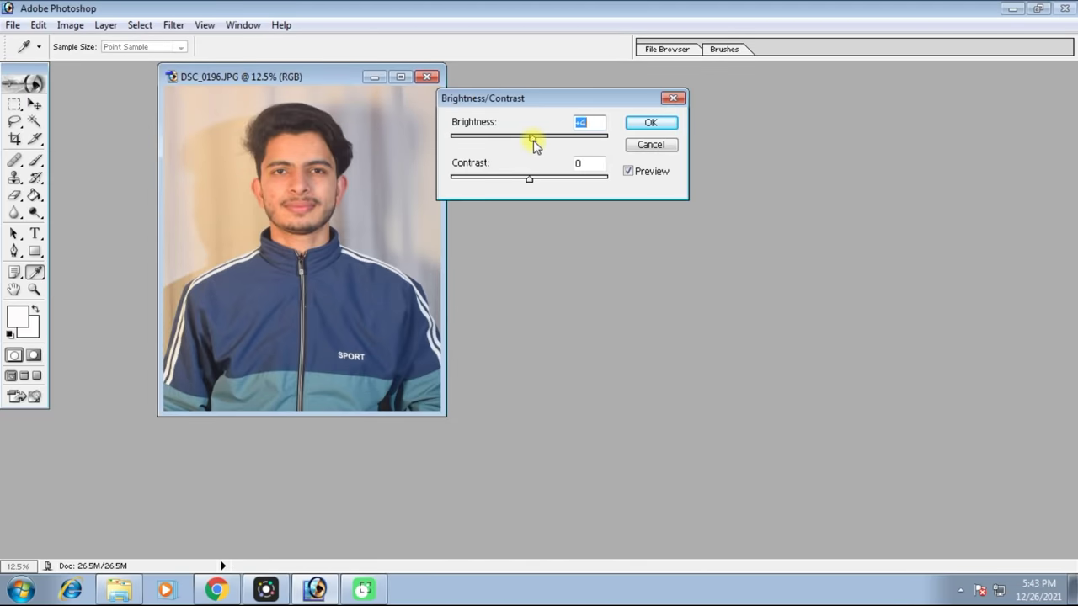
{"action": "left_click_drag", "start_coordinate": [532, 138], "coordinate": [519, 138]}
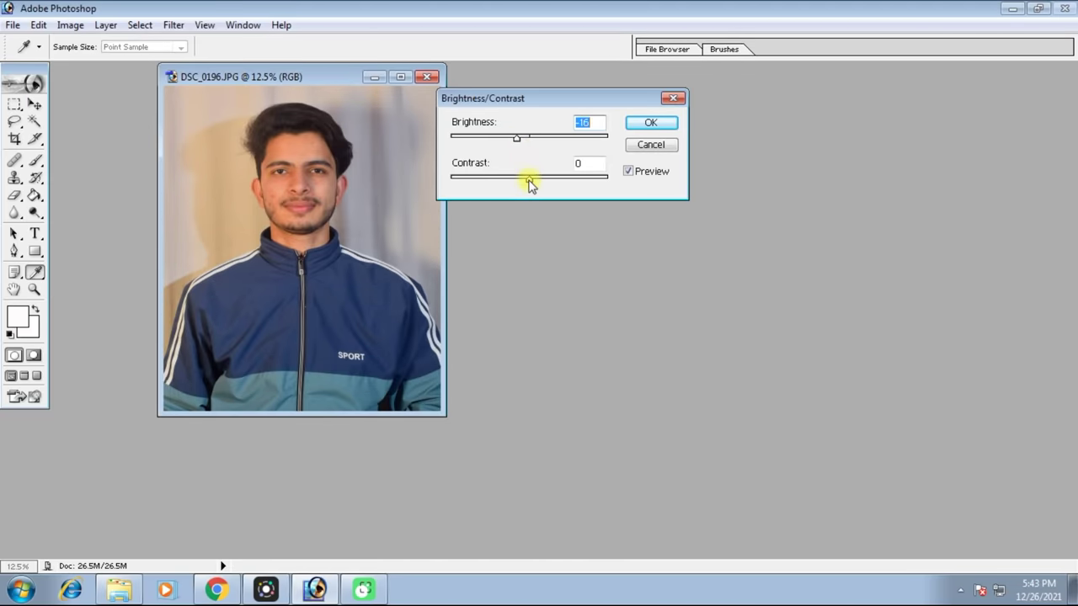
{"action": "left_click_drag", "start_coordinate": [530, 186], "coordinate": [541, 185]}
{"action": "left_click", "coordinate": [652, 123]}
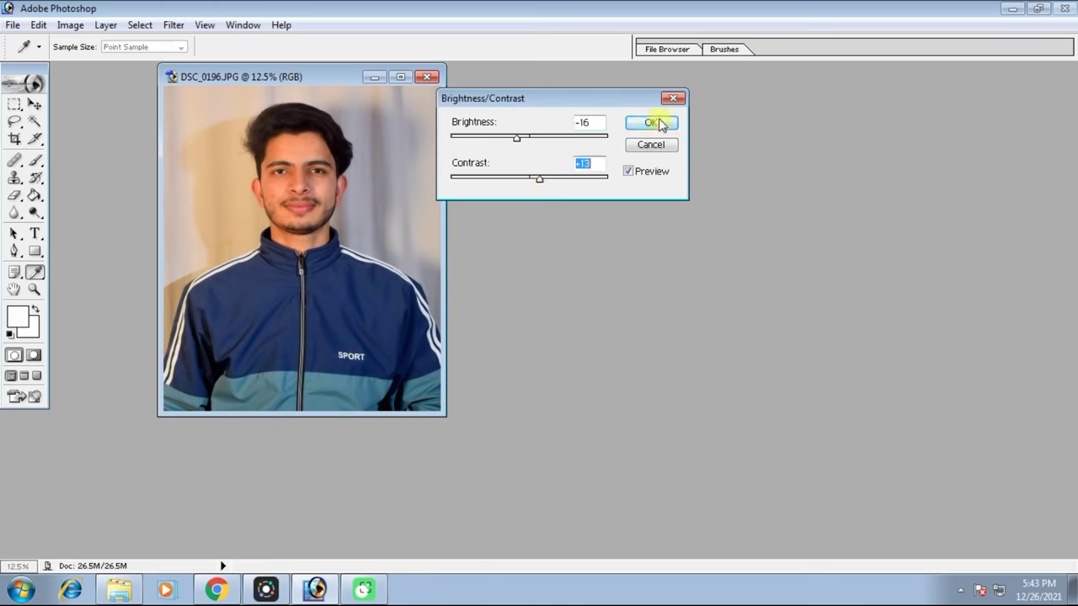
{"action": "left_click", "coordinate": [652, 124]}
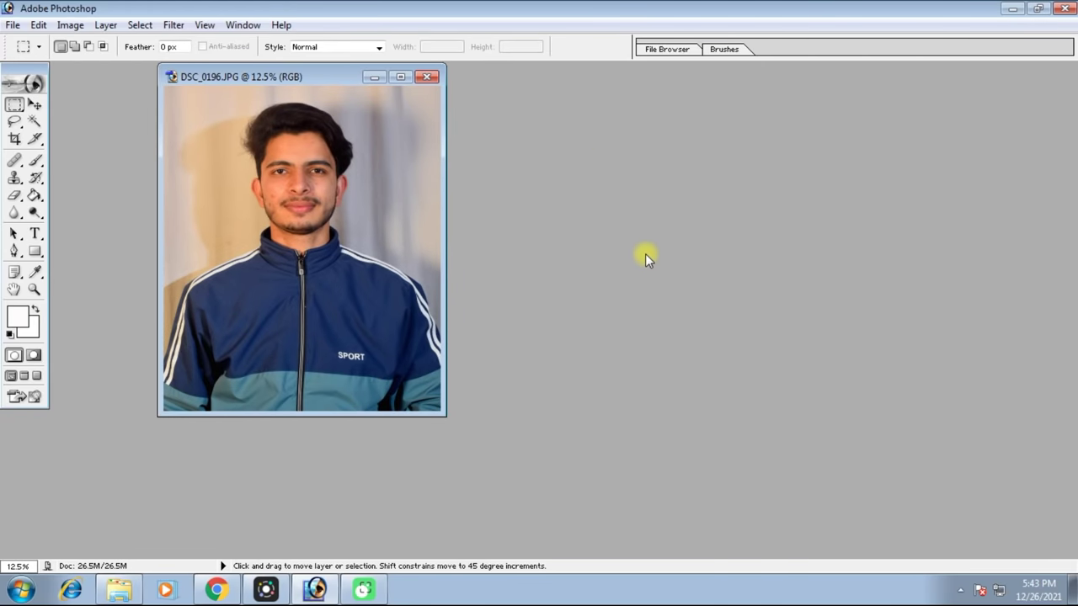
{"action": "key", "text": "ctrl+m"}
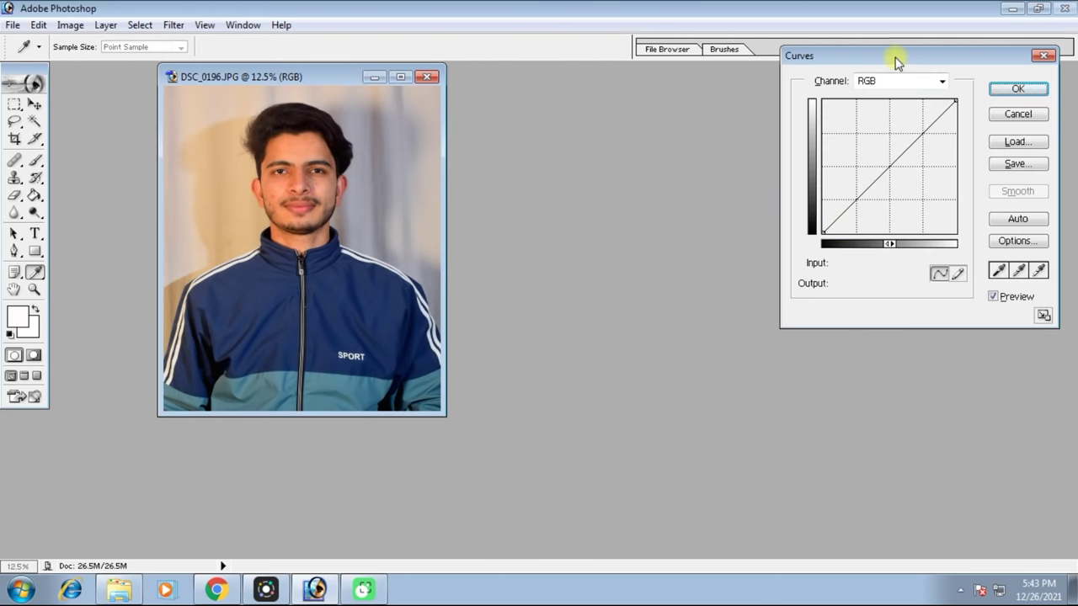
Step: Lift the midtones slightly with a Curves adjustment
{"action": "left_click_drag", "start_coordinate": [897, 58], "coordinate": [687, 69]}
{"action": "left_click_drag", "start_coordinate": [677, 177], "coordinate": [675, 179]}
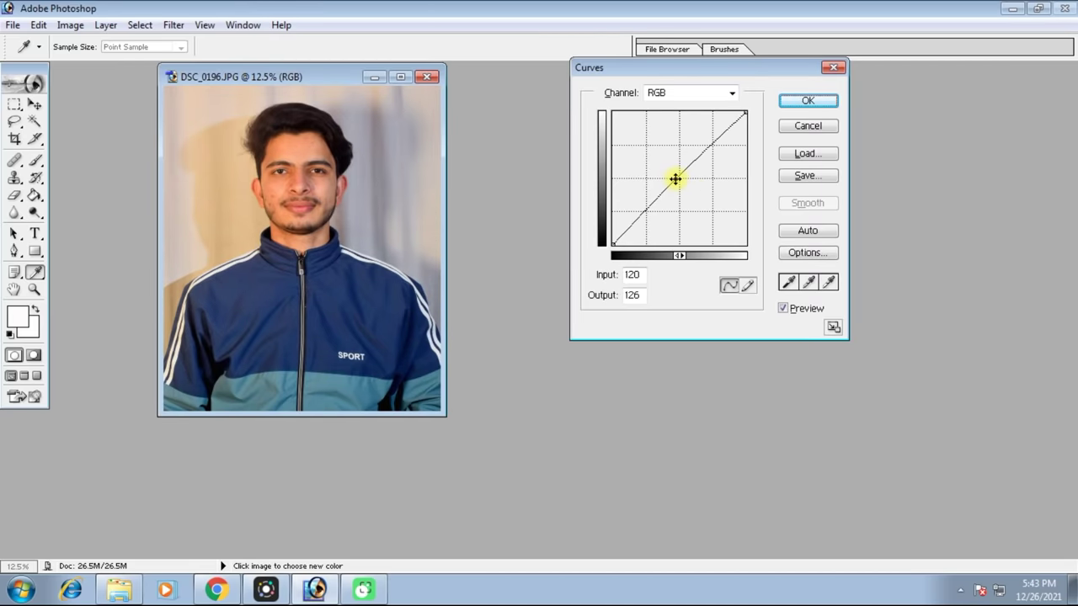
{"action": "left_click", "coordinate": [807, 101]}
Step: Apply Color Balance with midtone levels +7, -8, +17
{"action": "key", "text": "ctrl+b"}
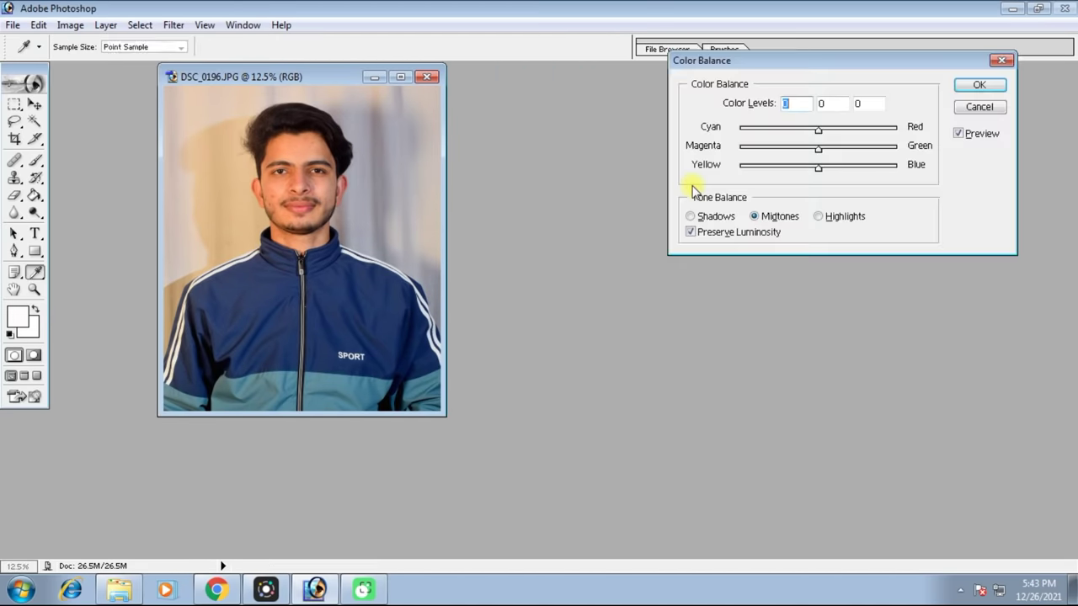
{"action": "left_click_drag", "start_coordinate": [815, 67], "coordinate": [618, 92]}
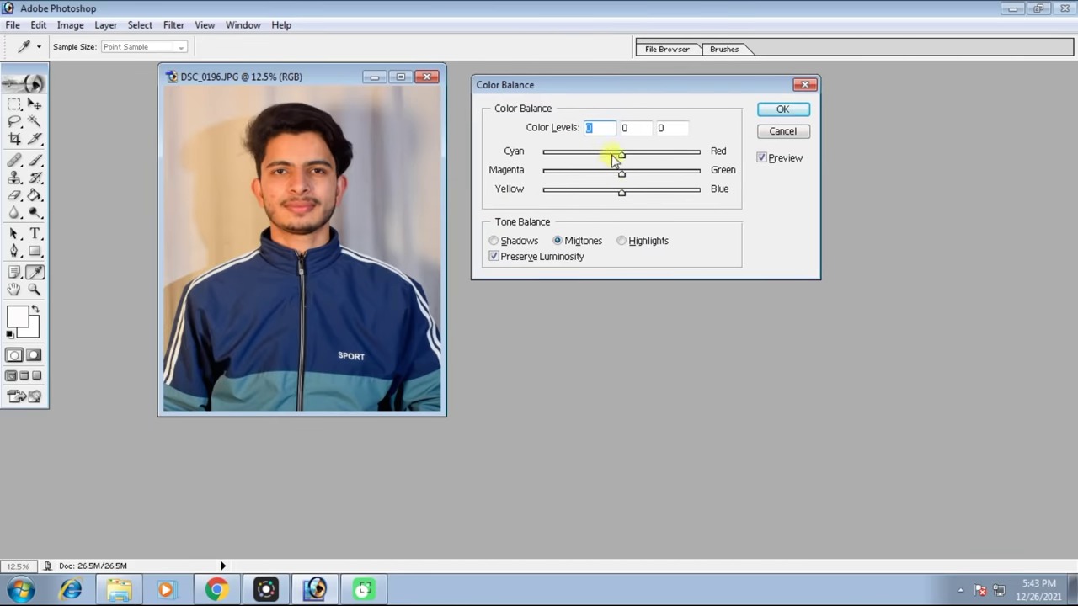
{"action": "left_click_drag", "start_coordinate": [622, 158], "coordinate": [629, 154]}
{"action": "mouse_move", "coordinate": [620, 173]}
{"action": "left_mouse_down"}
{"action": "mouse_move", "coordinate": [599, 176]}
{"action": "mouse_move", "coordinate": [621, 176]}
{"action": "mouse_move", "coordinate": [635, 193]}
{"action": "left_mouse_up"}
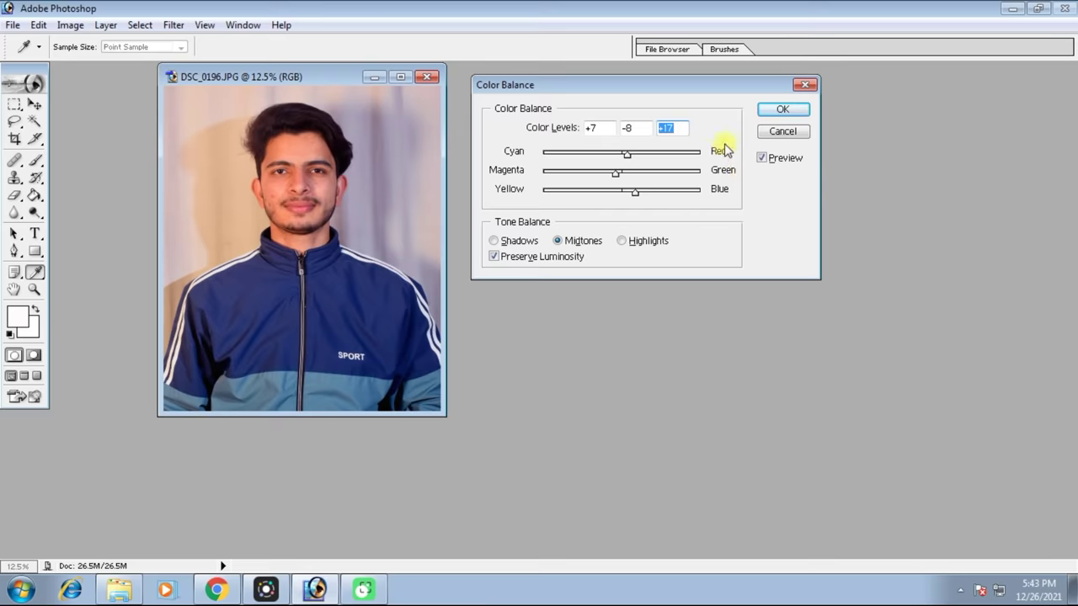
{"action": "left_click", "coordinate": [784, 110]}
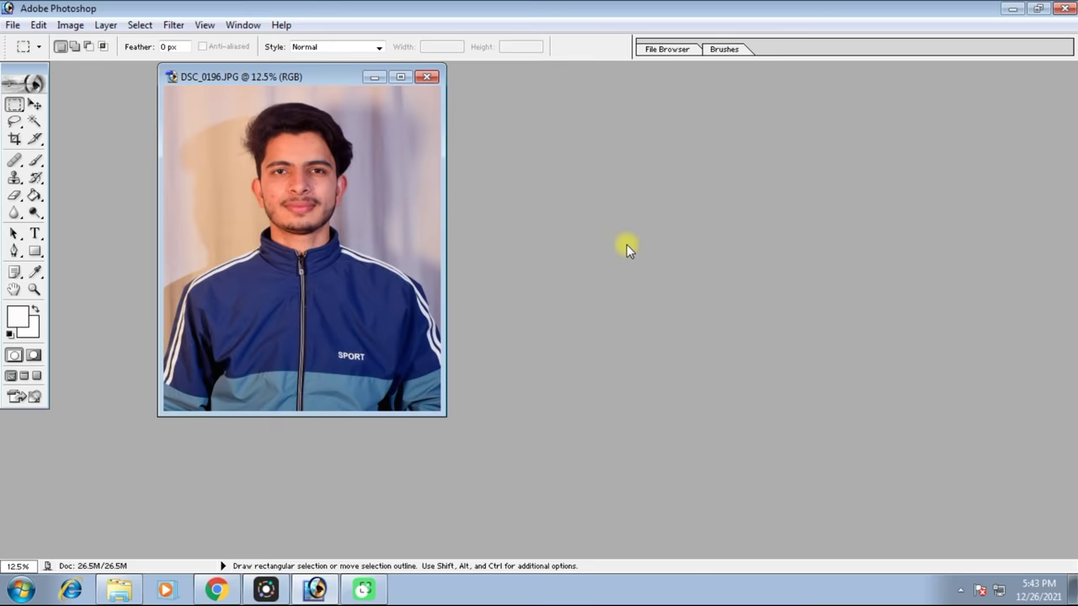
Step: Apply Levels with input values 3, 0.96 and 249
{"action": "key", "text": "ctrl+l"}
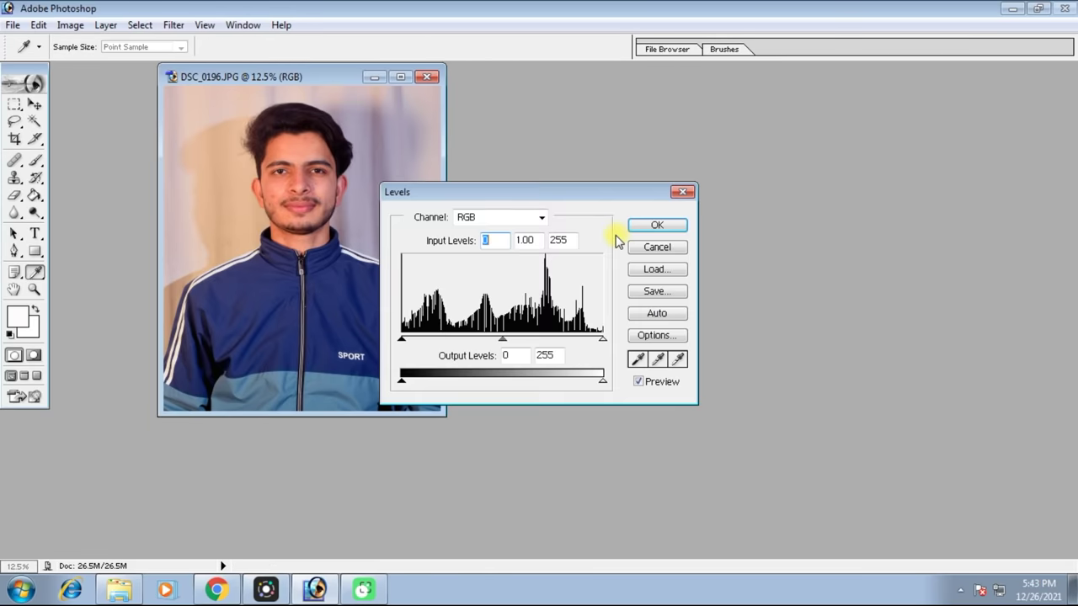
{"action": "left_click_drag", "start_coordinate": [580, 197], "coordinate": [648, 74]}
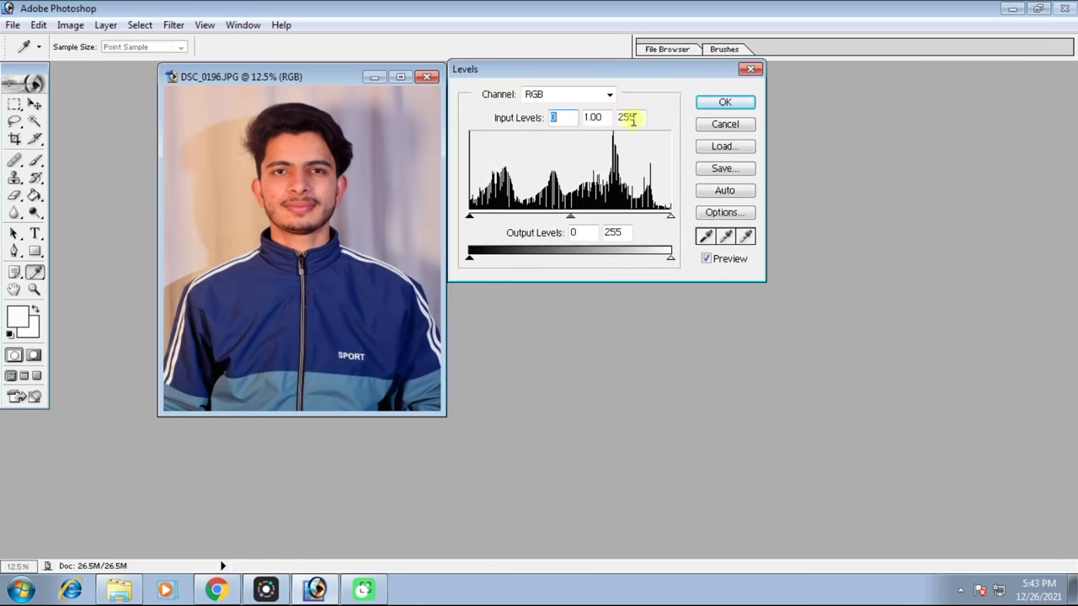
{"action": "left_click_drag", "start_coordinate": [565, 217], "coordinate": [573, 216]}
{"action": "mouse_move", "coordinate": [665, 217]}
{"action": "left_mouse_down"}
{"action": "mouse_move", "coordinate": [656, 217]}
{"action": "mouse_move", "coordinate": [666, 217]}
{"action": "left_mouse_up"}
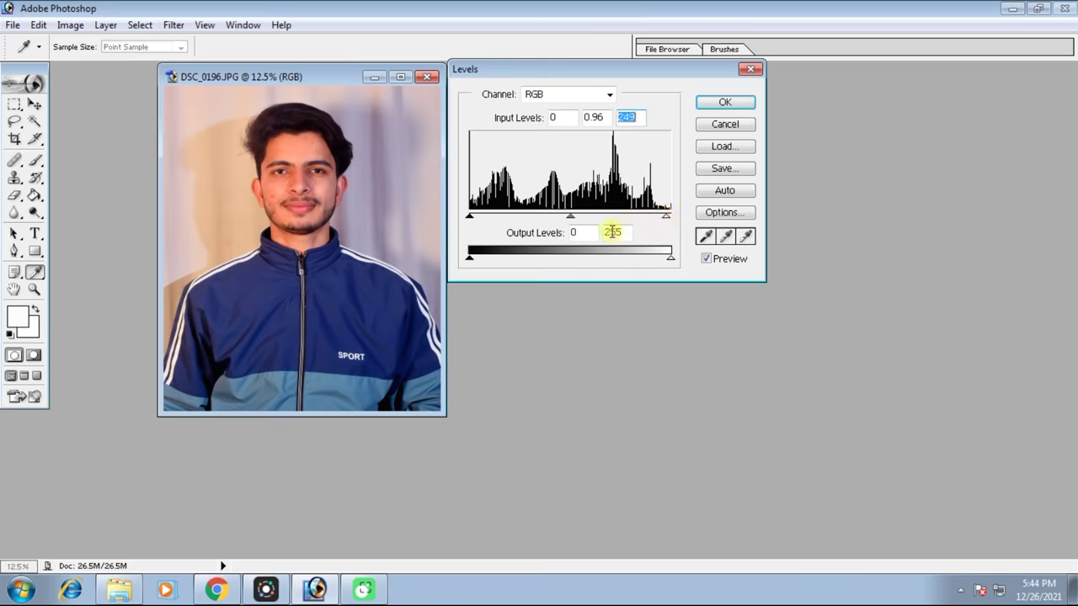
{"action": "mouse_move", "coordinate": [473, 219]}
{"action": "left_mouse_down"}
{"action": "mouse_move", "coordinate": [511, 211]}
{"action": "mouse_move", "coordinate": [473, 215]}
{"action": "left_mouse_up"}
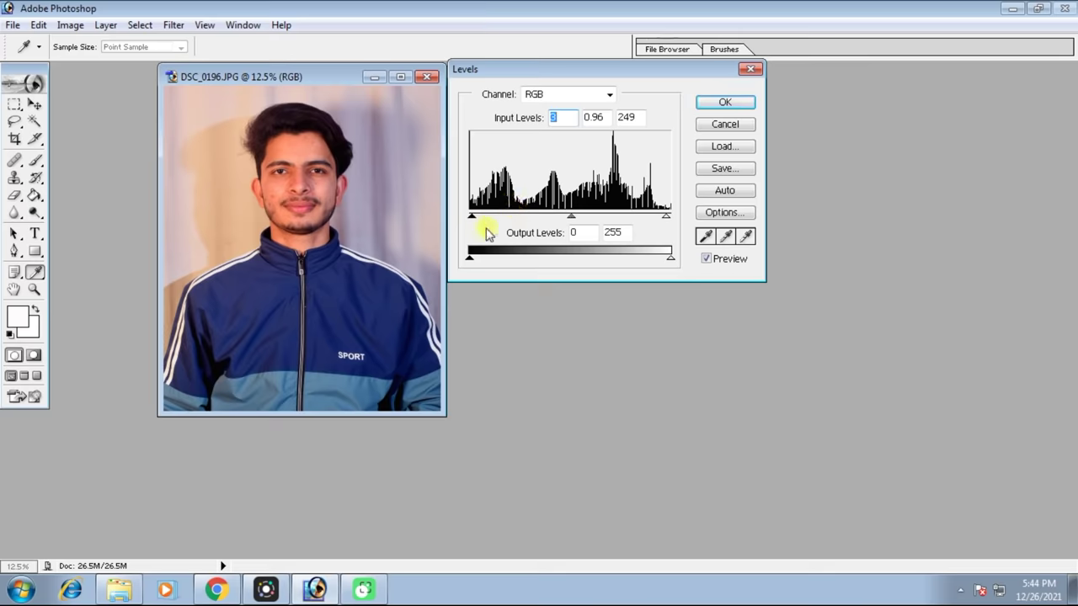
{"action": "left_click", "coordinate": [724, 103]}
{"action": "key", "text": "w"}
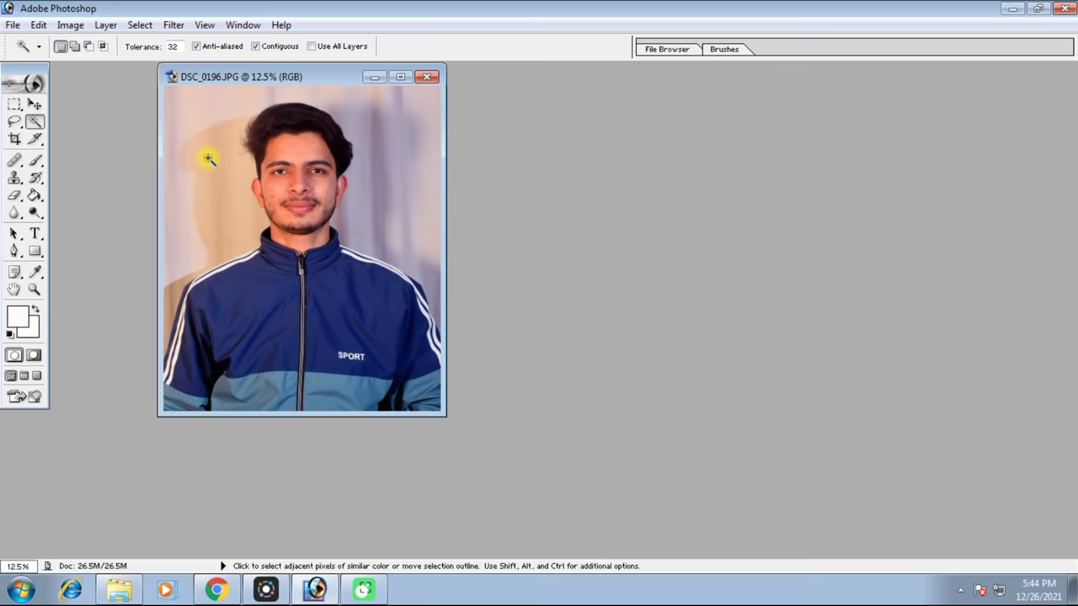
Step: Magic Wand-select the background left, above, right of the head and beside the neck, tolerance 32
{"action": "key", "text": "v"}
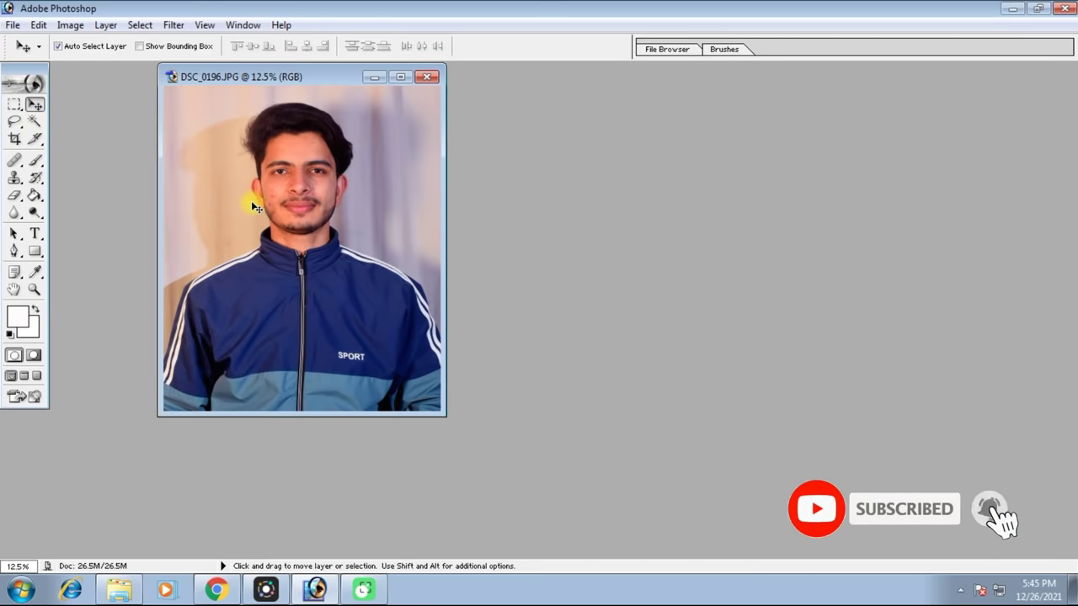
{"action": "key", "text": "w"}
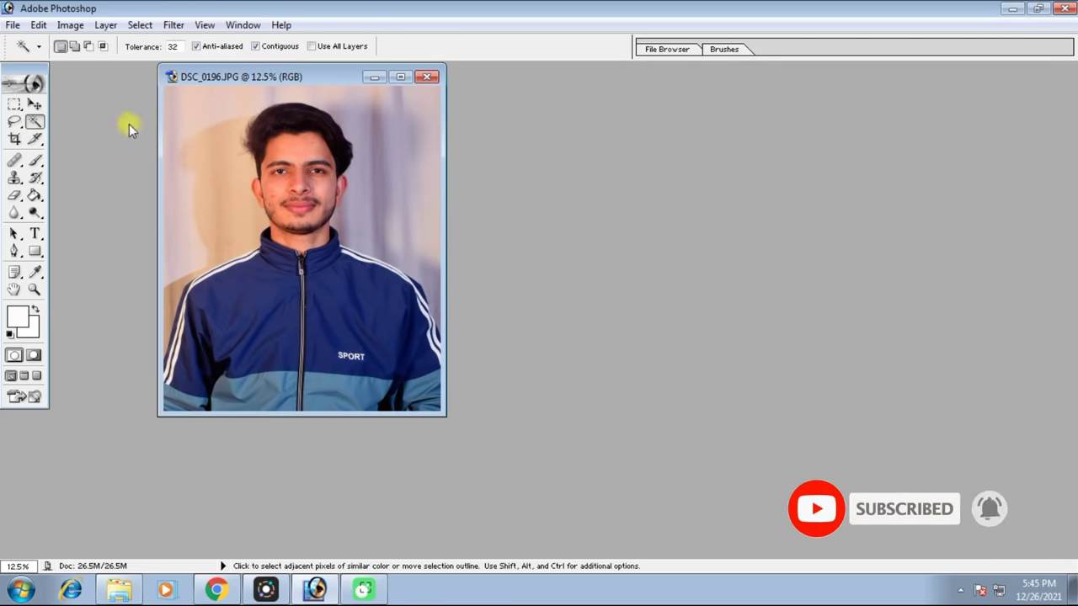
{"action": "left_click", "coordinate": [205, 141], "text": "shift"}
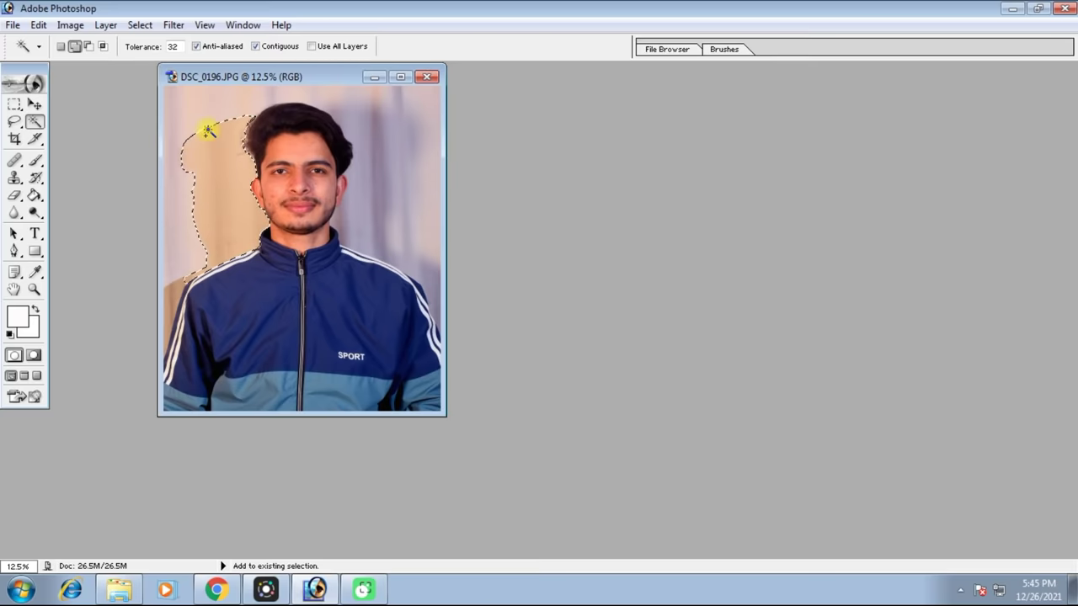
{"action": "left_click", "coordinate": [191, 117]}
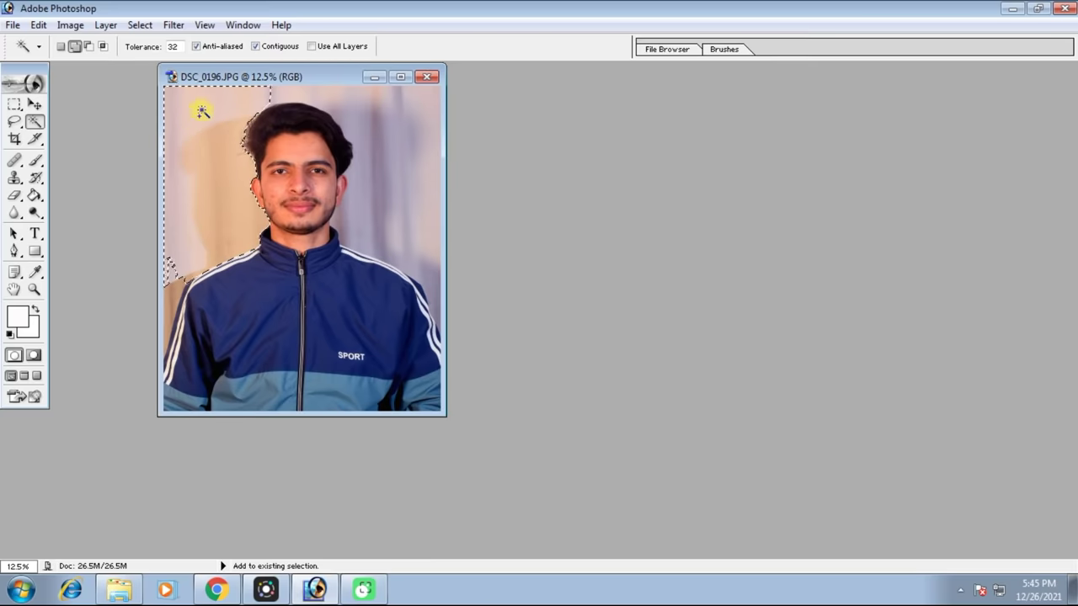
{"action": "left_click", "coordinate": [410, 110]}
{"action": "left_click", "coordinate": [376, 116]}
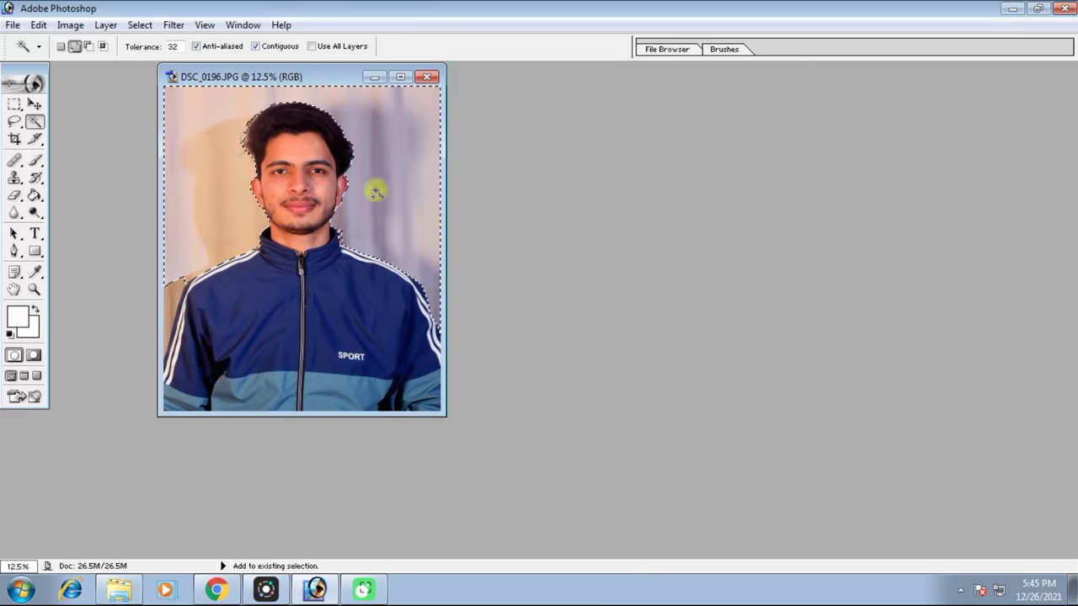
{"action": "left_click", "coordinate": [341, 236]}
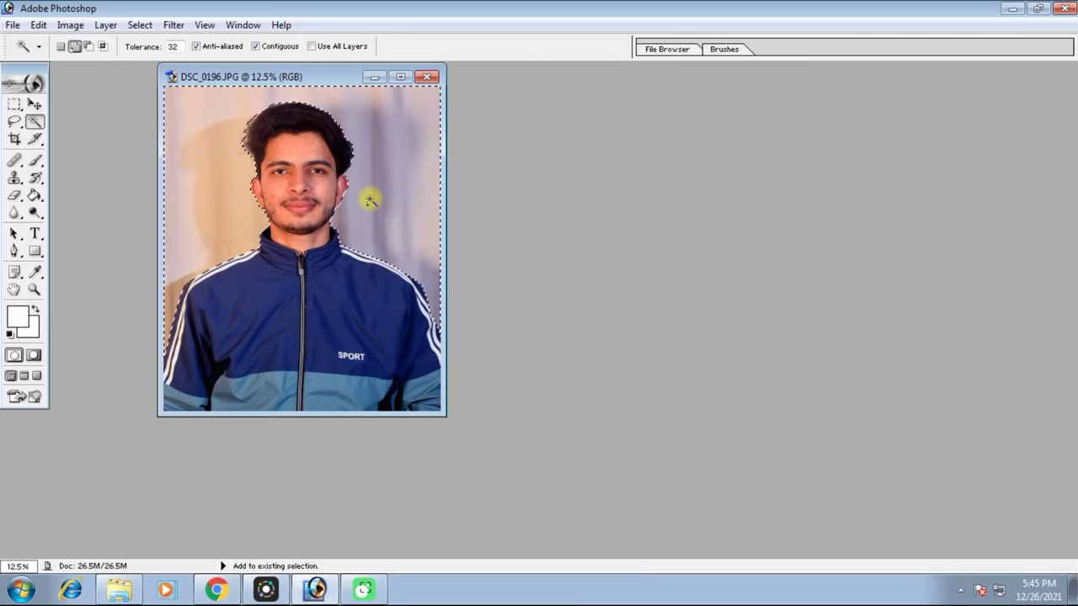
{"action": "left_click", "coordinate": [400, 77]}
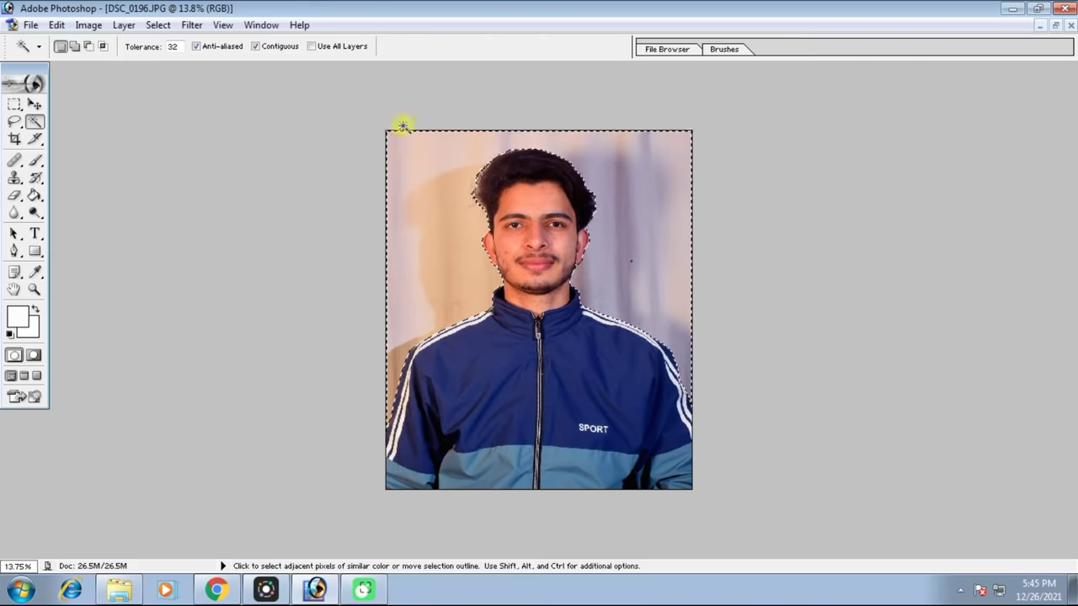
{"action": "key", "text": "ctrl+plus"}
{"action": "key", "text": "ctrl+plus"}
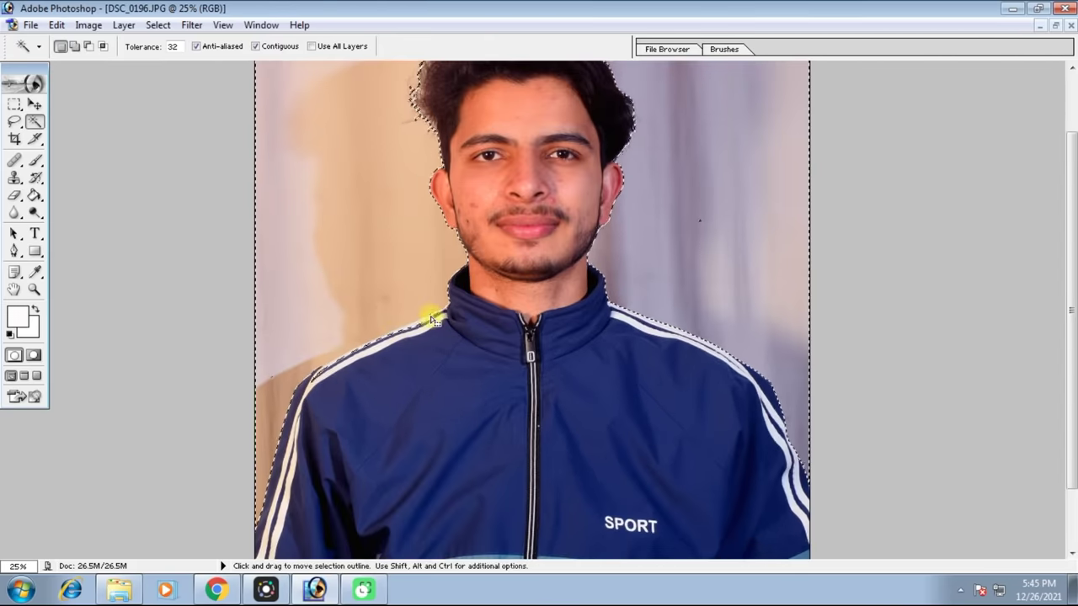
{"action": "double_click", "coordinate": [175, 47]}
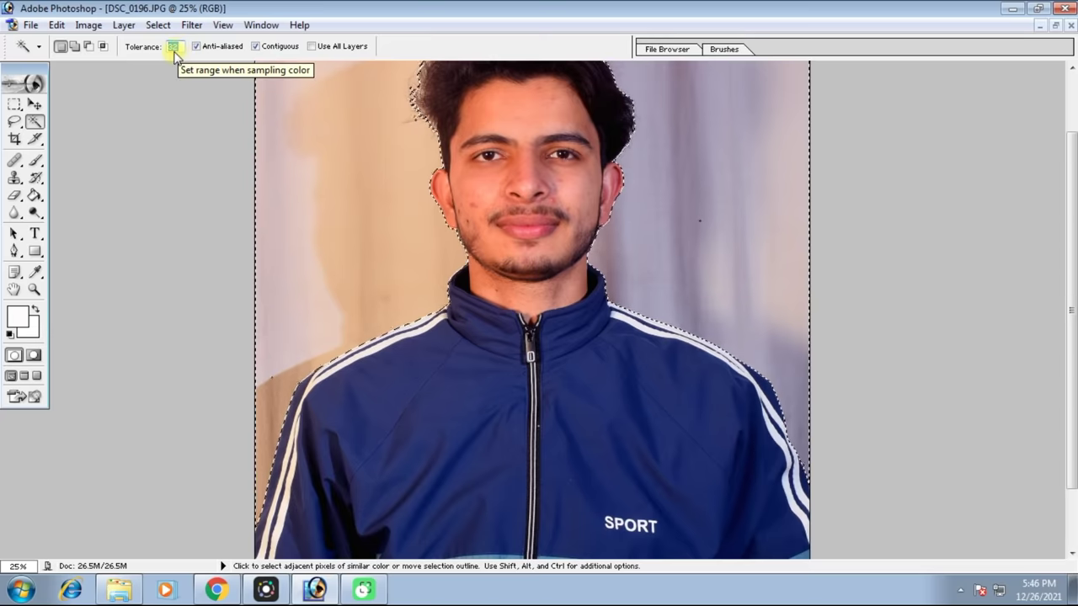
{"action": "key", "text": "ctrl+minus"}
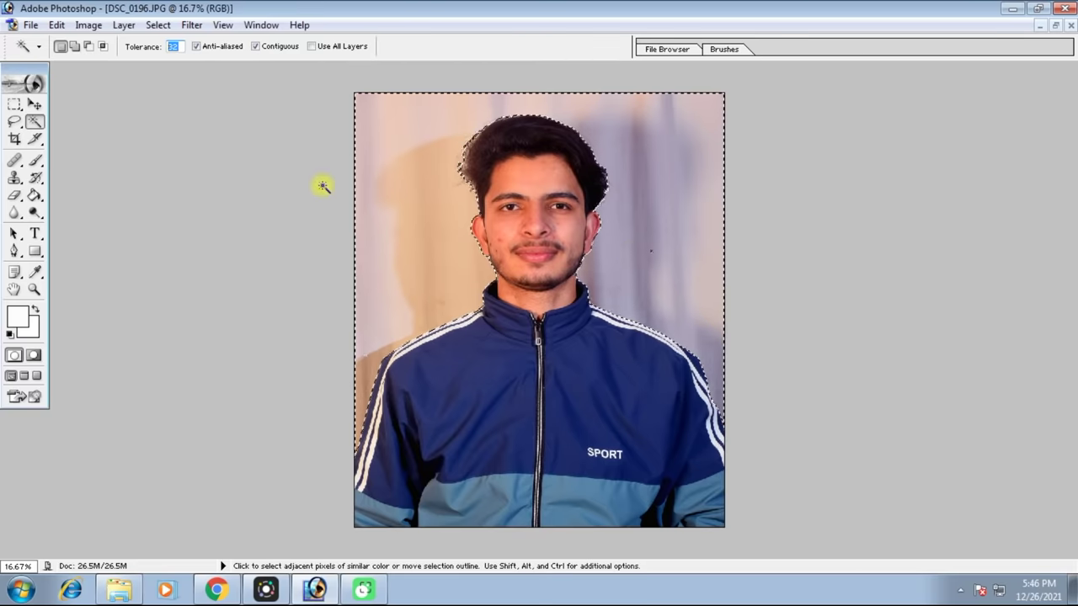
Step: Feather the background selection by 2 pixels
{"action": "left_click", "coordinate": [158, 25]}
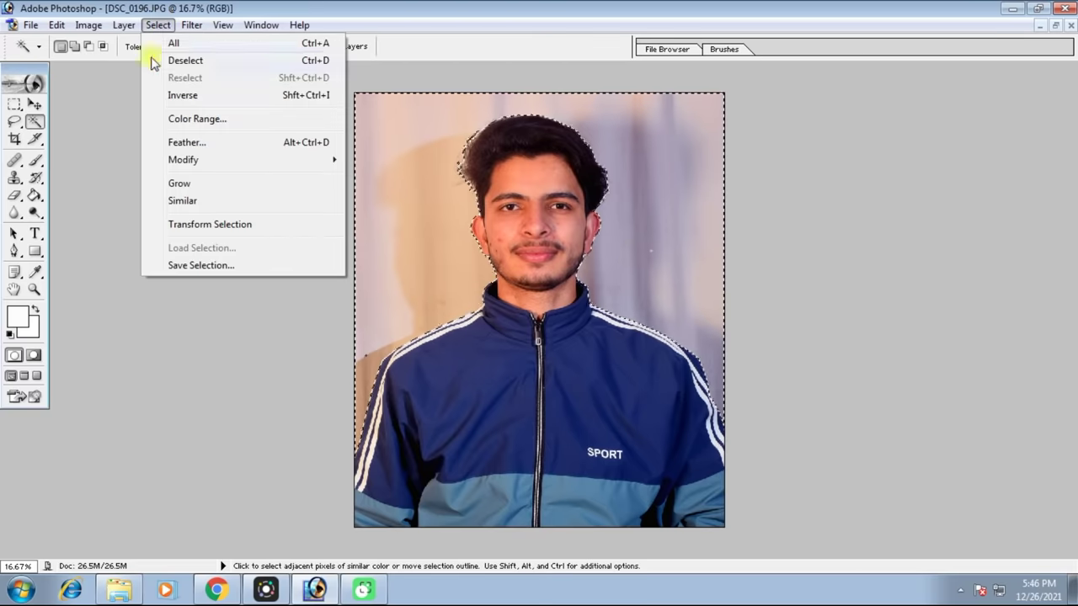
{"action": "left_click", "coordinate": [202, 145]}
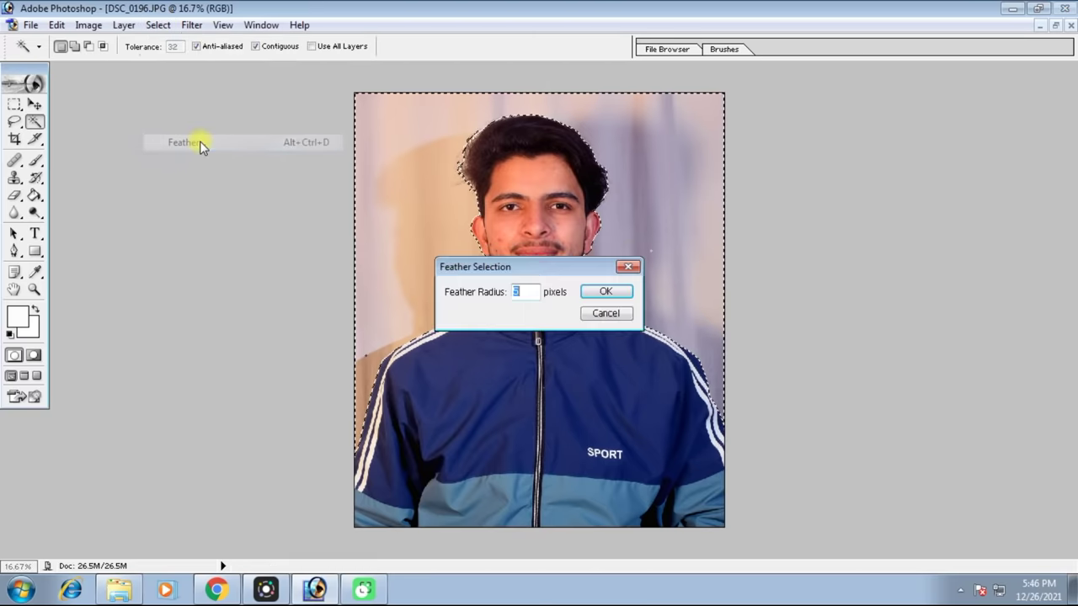
{"action": "left_click_drag", "start_coordinate": [540, 268], "coordinate": [845, 175]}
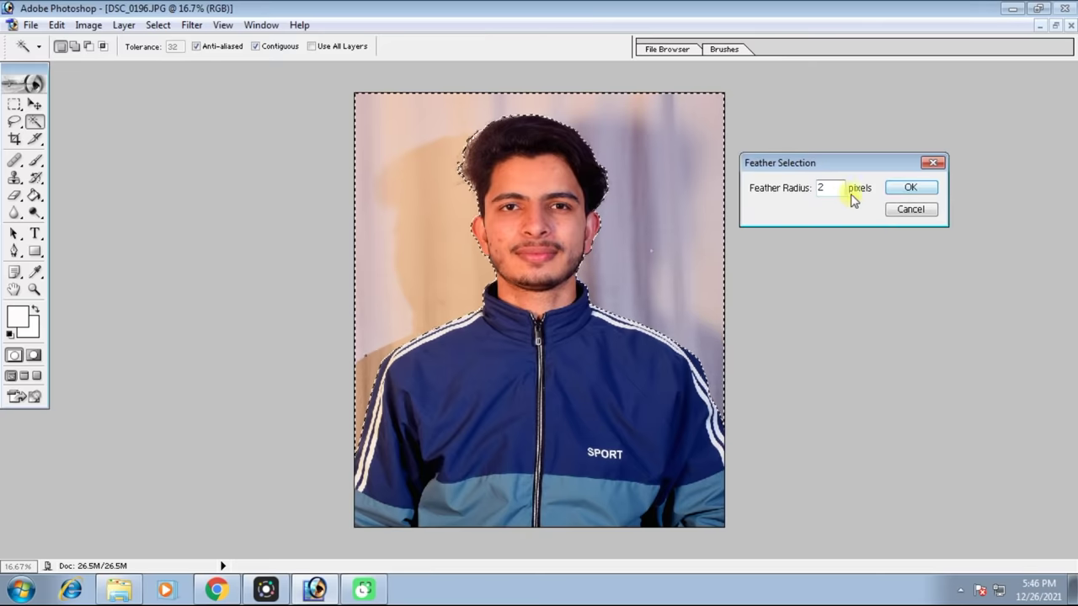
{"action": "left_click", "coordinate": [903, 193]}
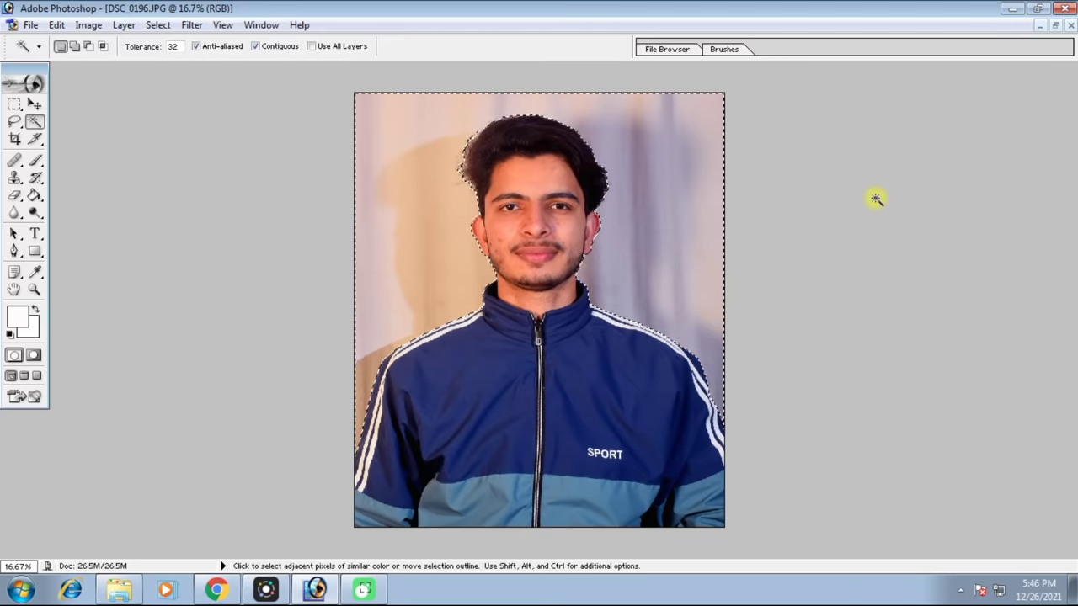
Step: Fill the selected background with white and deselect
{"action": "left_click", "coordinate": [33, 327]}
{"action": "left_click", "coordinate": [706, 70]}
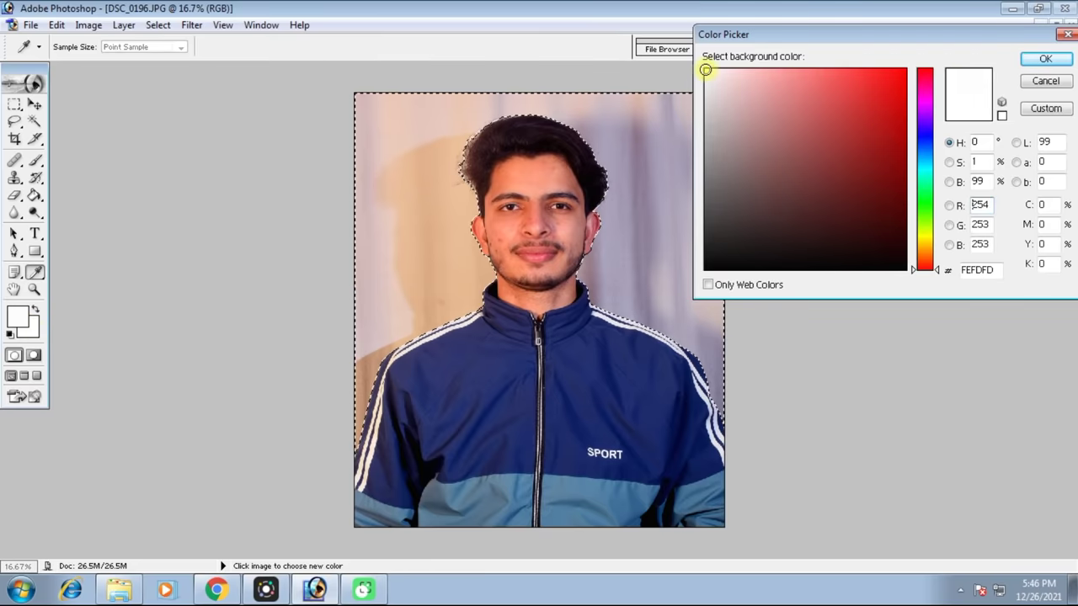
{"action": "left_click", "coordinate": [1045, 59]}
{"action": "key", "text": "w"}
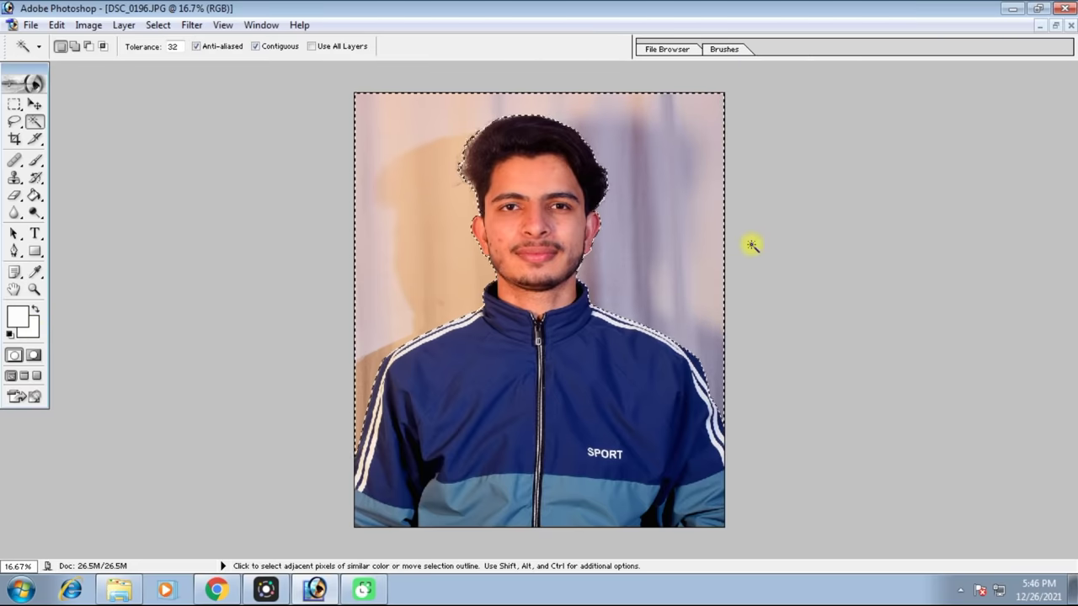
{"action": "key", "text": "Delete"}
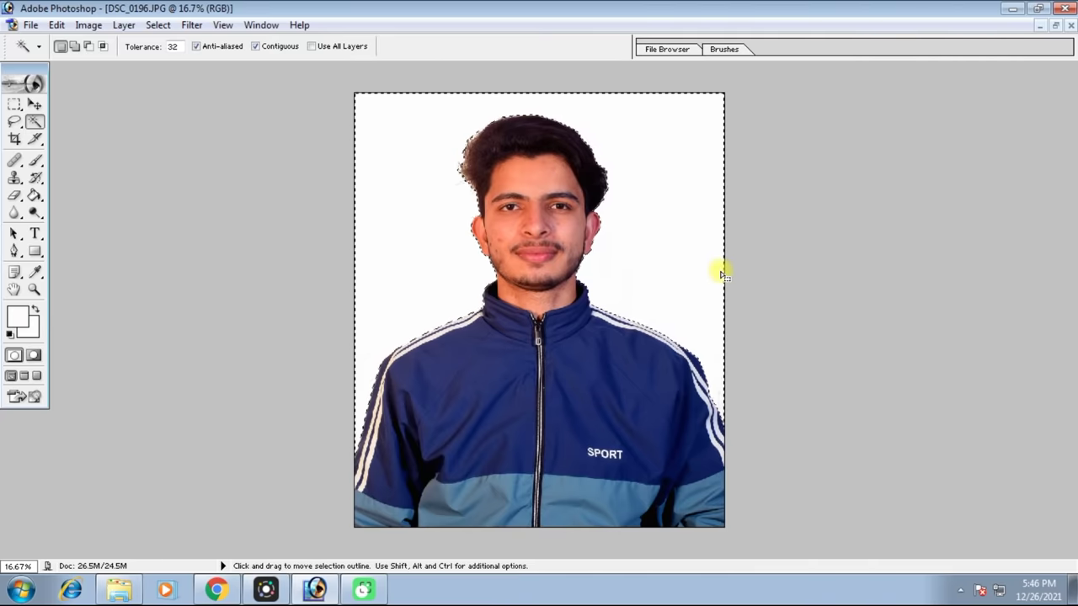
{"action": "key", "text": "ctrl+d"}
{"action": "key", "text": "ctrl+minus"}
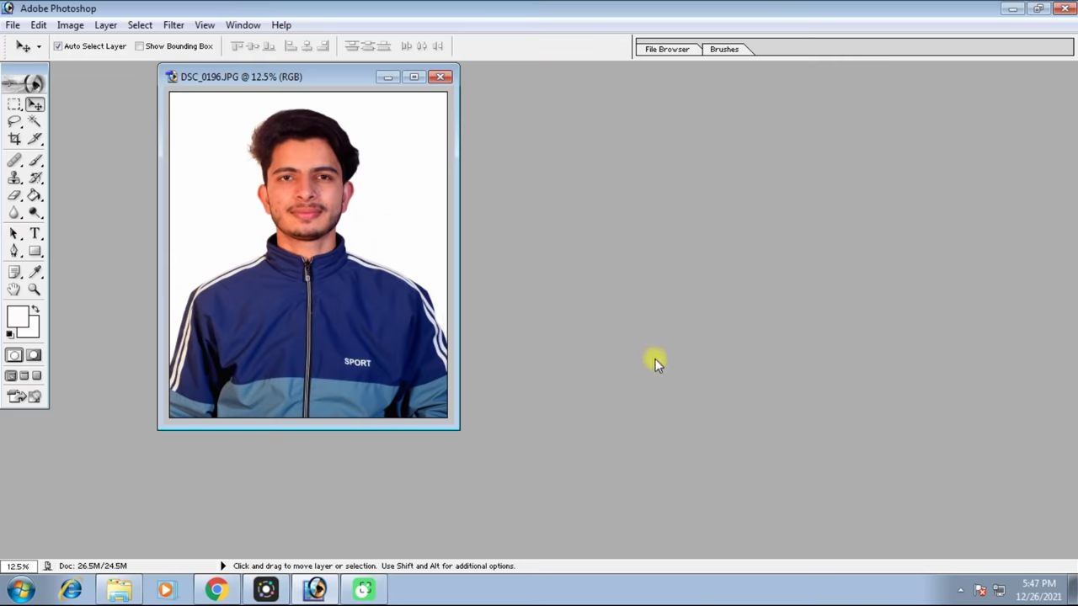
Step: Crop the portrait to 4 × 6 in at 300 pixels per inch
{"action": "key", "text": "c"}
{"action": "type", "text": "4"}
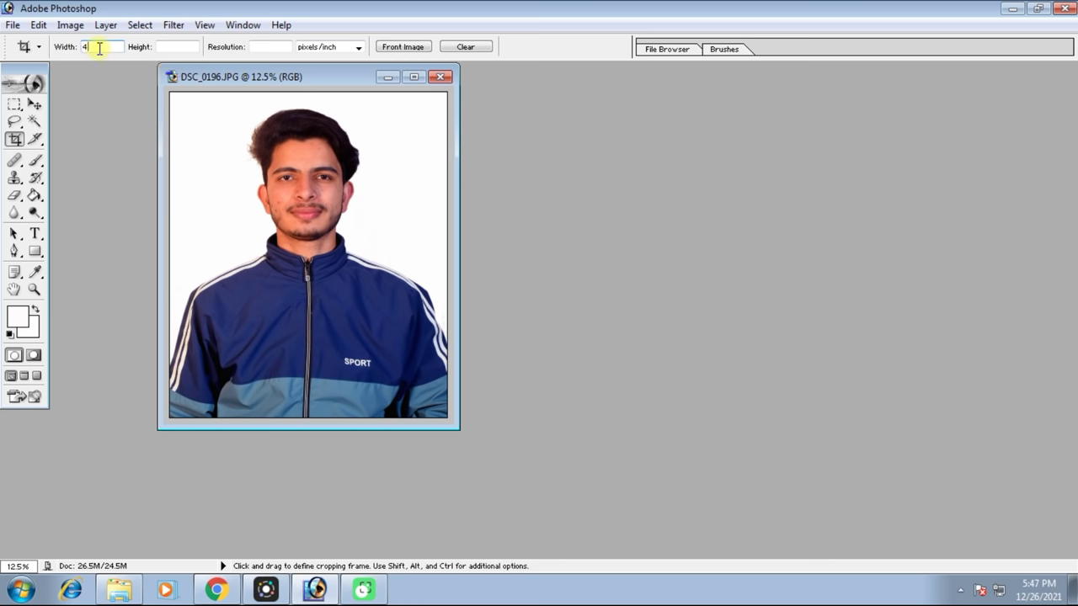
{"action": "type", "text": "6"}
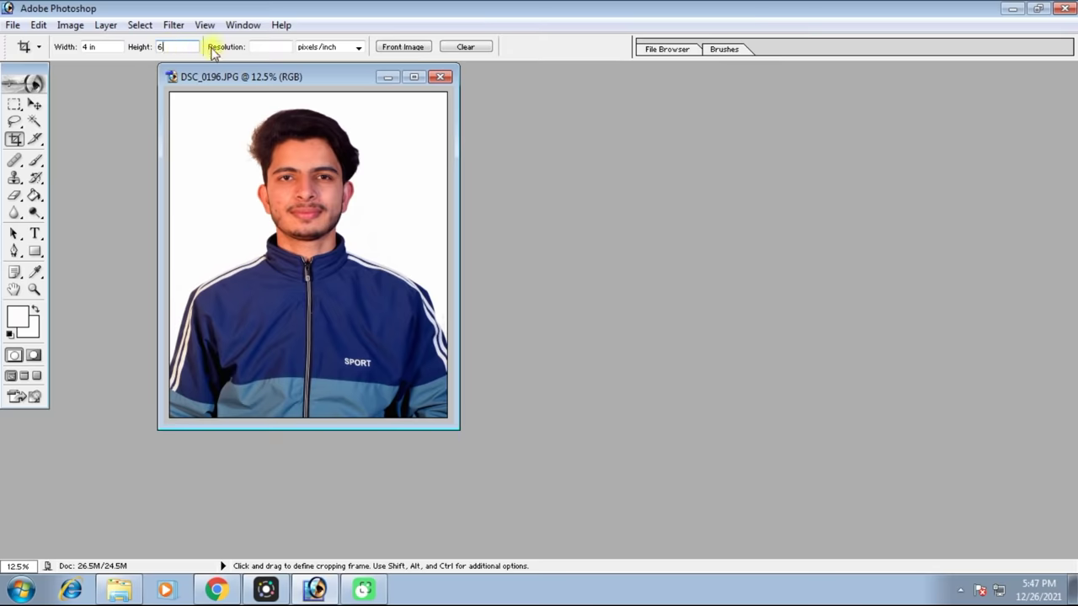
{"action": "left_click", "coordinate": [266, 48]}
{"action": "type", "text": "300"}
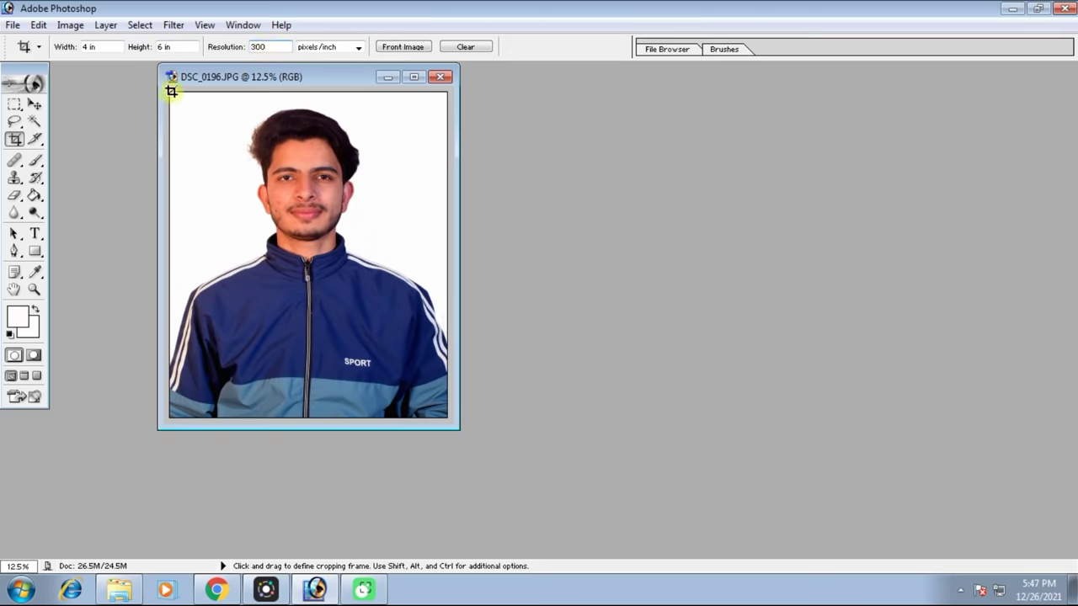
{"action": "left_click_drag", "start_coordinate": [171, 91], "coordinate": [625, 466]}
{"action": "key", "text": "Right"}
{"action": "key", "text": "Right"}
{"action": "key", "text": "Right"}
{"action": "key", "text": "Right"}
{"action": "key", "text": "Right"}
{"action": "key", "text": "Right"}
{"action": "key", "text": "Right"}
{"action": "key", "text": "Right"}
{"action": "key", "text": "Right"}
{"action": "key", "text": "Right"}
{"action": "key", "text": "Right"}
{"action": "key", "text": "Right"}
{"action": "key", "text": "Right"}
{"action": "key", "text": "Return"}
{"action": "key", "text": "ctrl+0"}
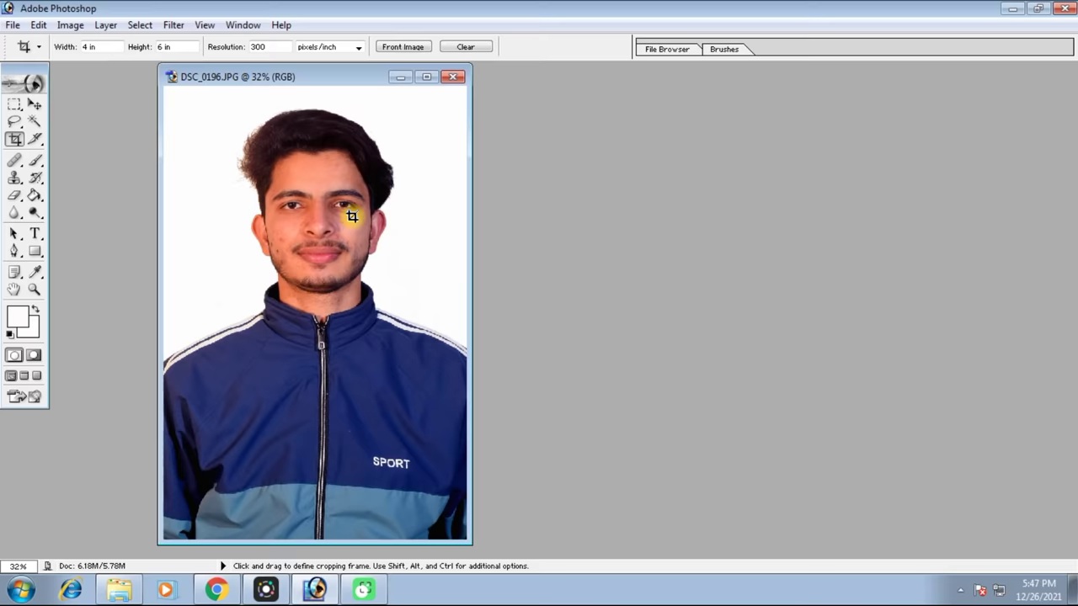
{"action": "key", "text": "ctrl+minus"}
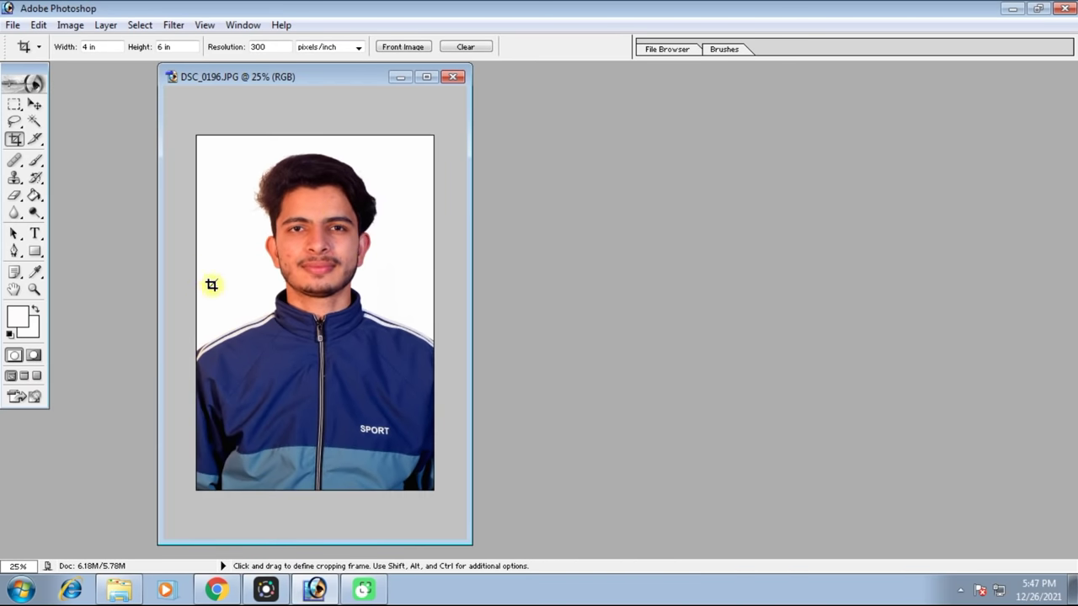
Step: Set the crop size to 1.3 × 1.5 in and undo the 4 × 6 crop
{"action": "left_click", "coordinate": [101, 49]}
{"action": "type", "text": "1.3"}
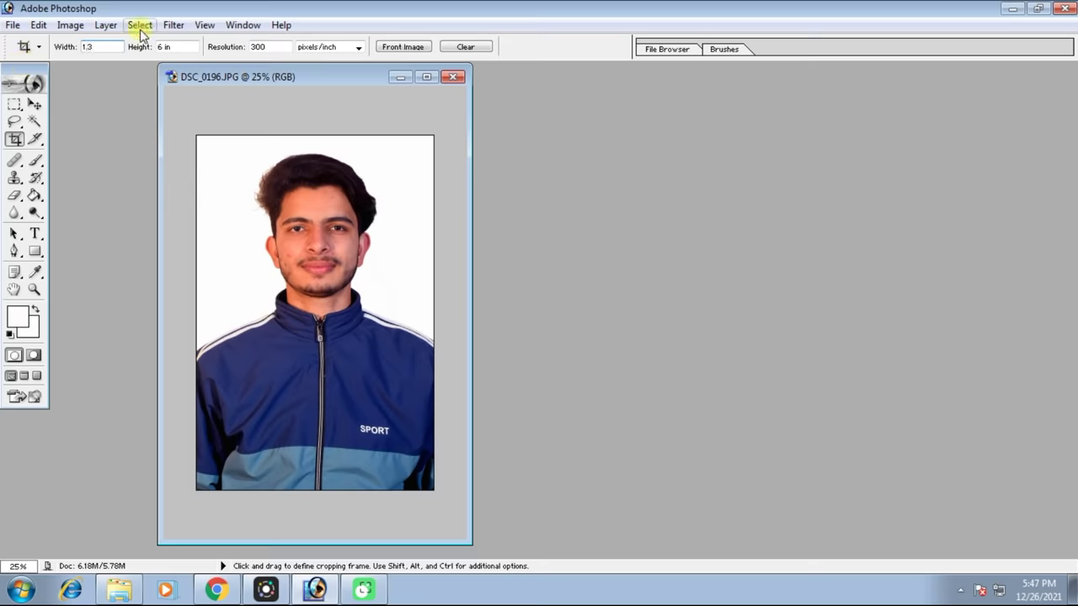
{"action": "key", "text": "Tab"}
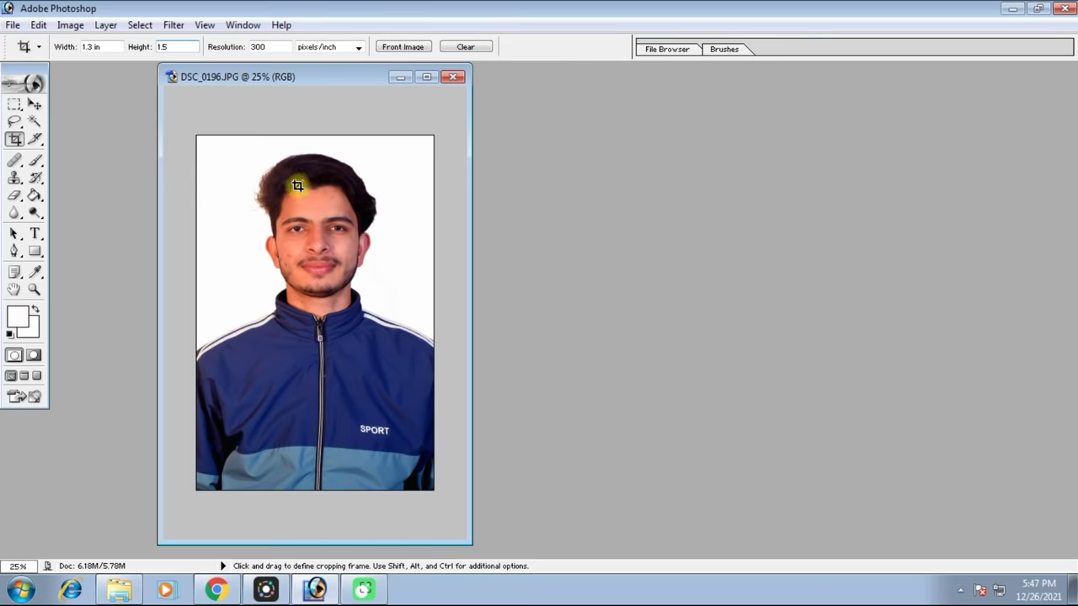
{"action": "key", "text": "ctrl+minus"}
{"action": "key", "text": "ctrl+alt+z"}
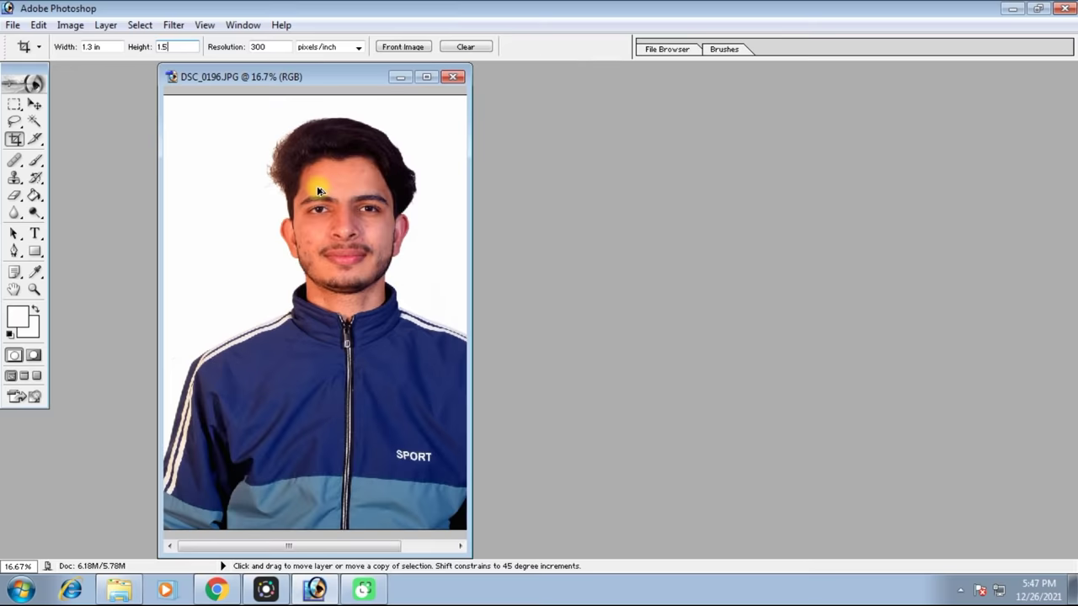
{"action": "key", "text": "ctrl+minus"}
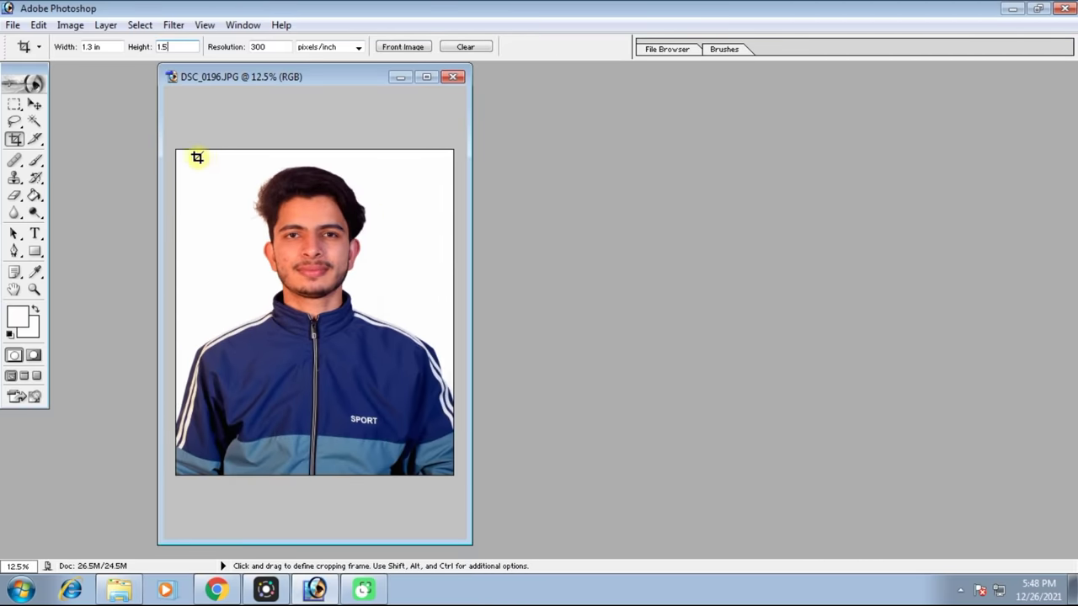
Step: Crop the head and shoulders to the 1.3 × 1.5 in passport frame
{"action": "left_click_drag", "start_coordinate": [189, 151], "coordinate": [467, 423]}
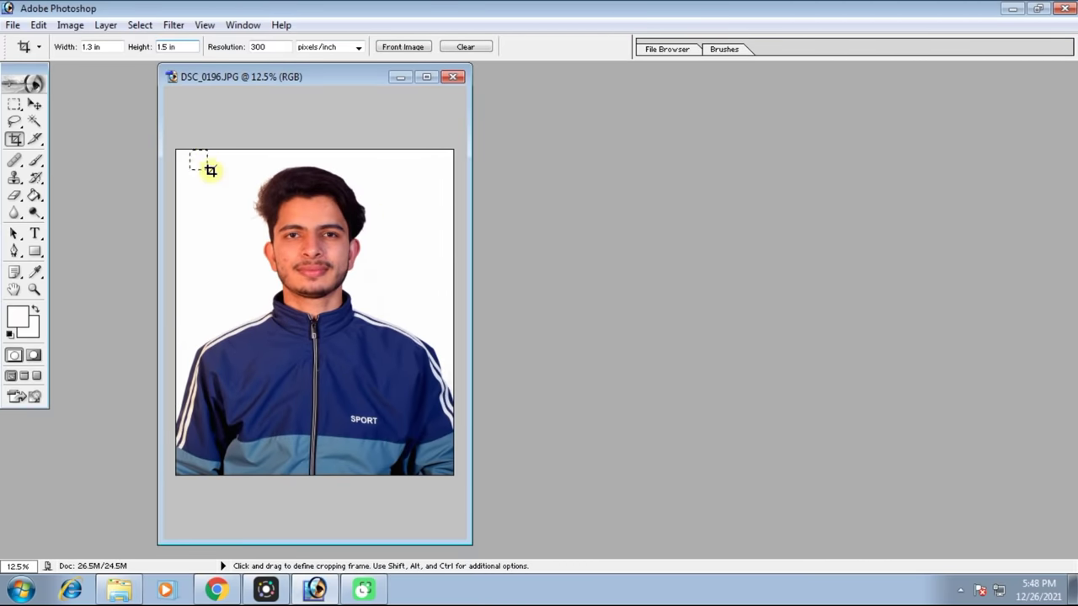
{"action": "mouse_move", "coordinate": [466, 422]}
{"action": "left_mouse_down"}
{"action": "mouse_move", "coordinate": [477, 433]}
{"action": "mouse_move", "coordinate": [426, 413]}
{"action": "left_mouse_up"}
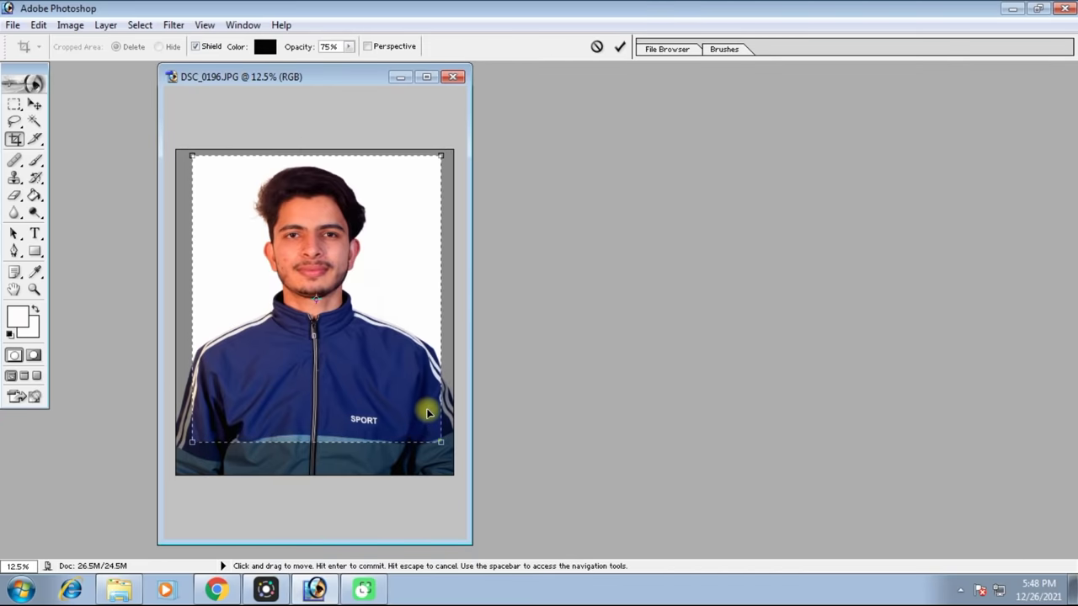
{"action": "key", "text": "Return"}
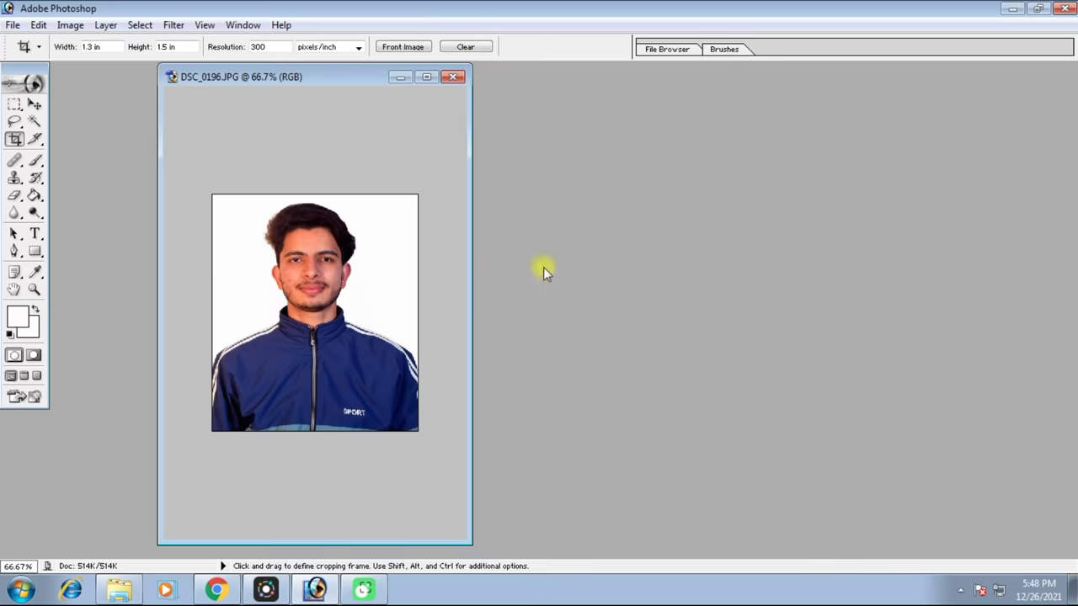
{"action": "key", "text": "ctrl+n"}
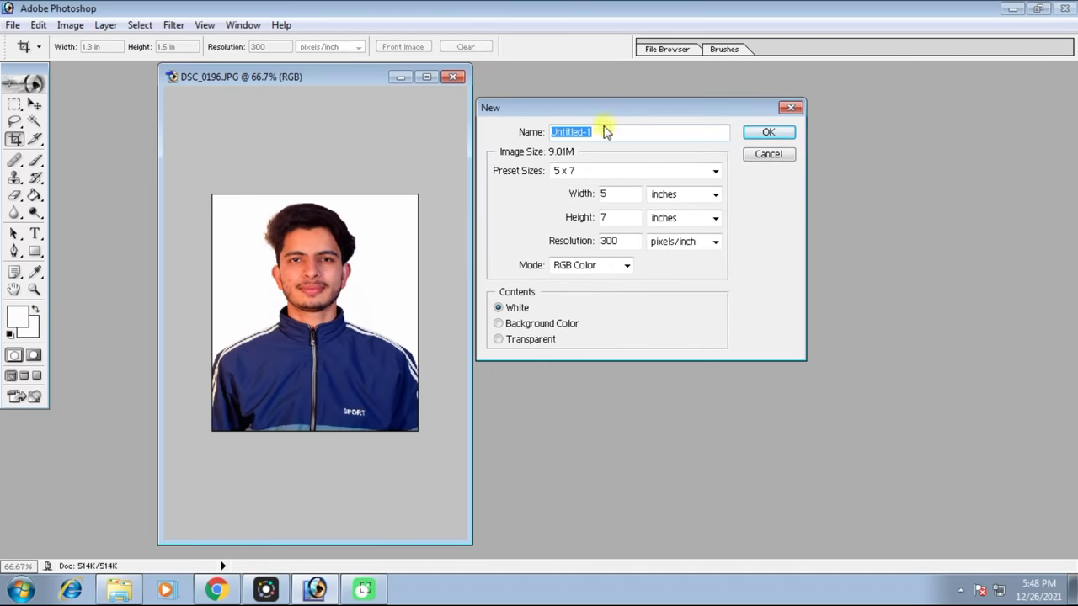
Step: Create a white 1.3 × 1.5 in, 300 ppi document and drag the portrait into it
{"action": "left_click", "coordinate": [614, 170]}
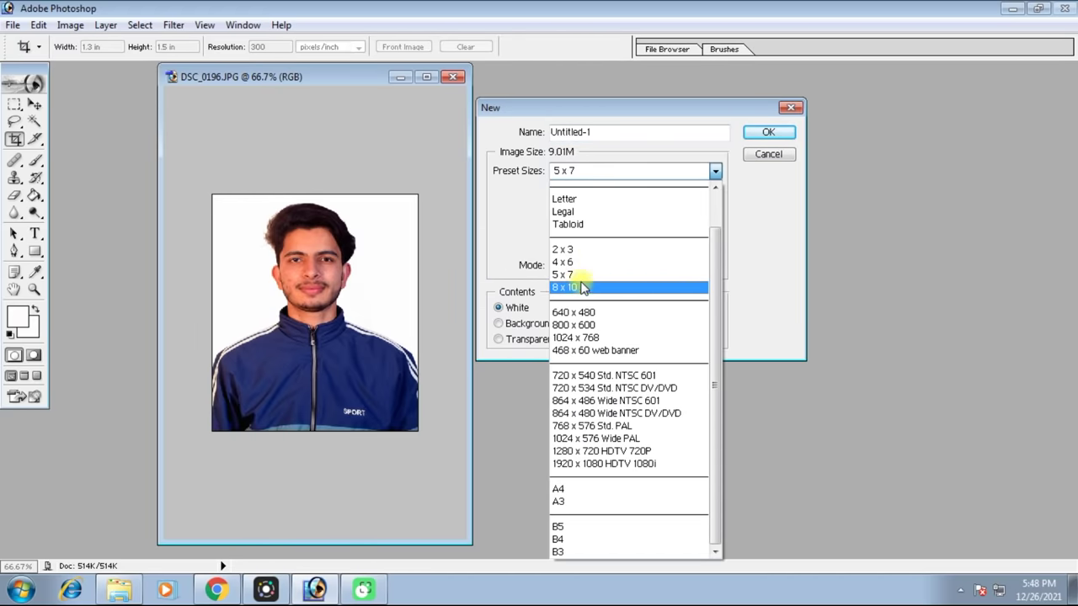
{"action": "left_click", "coordinate": [585, 289]}
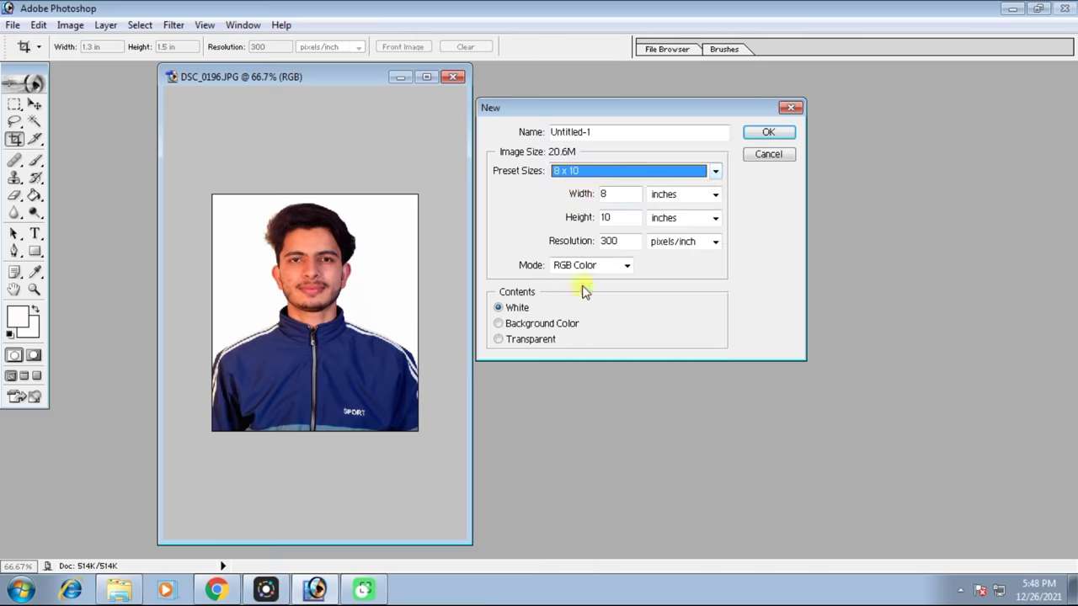
{"action": "double_click", "coordinate": [619, 196]}
{"action": "type", "text": "1.3"}
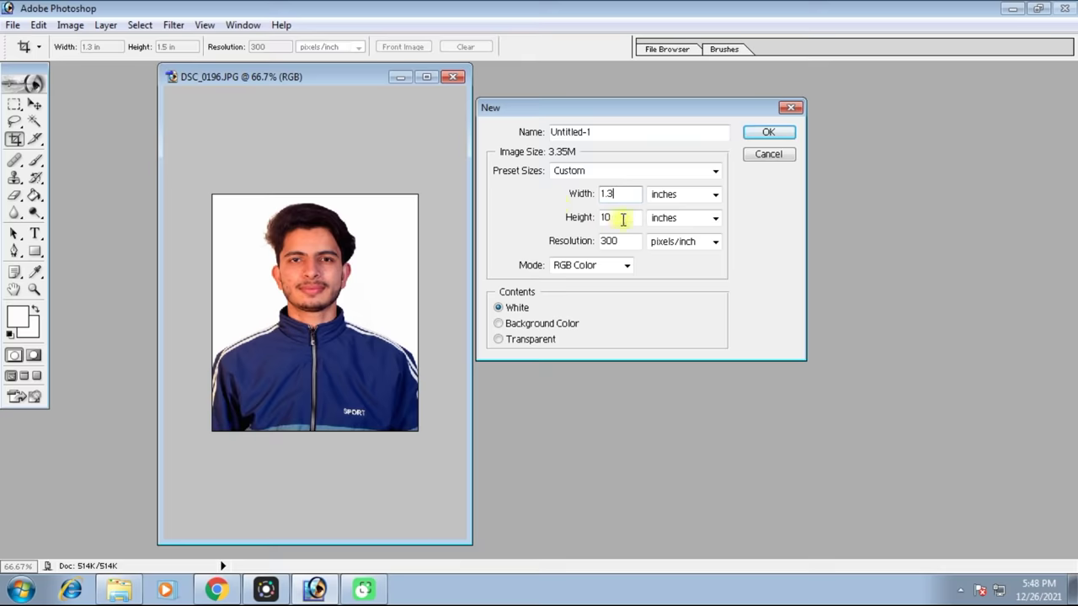
{"action": "double_click", "coordinate": [622, 219]}
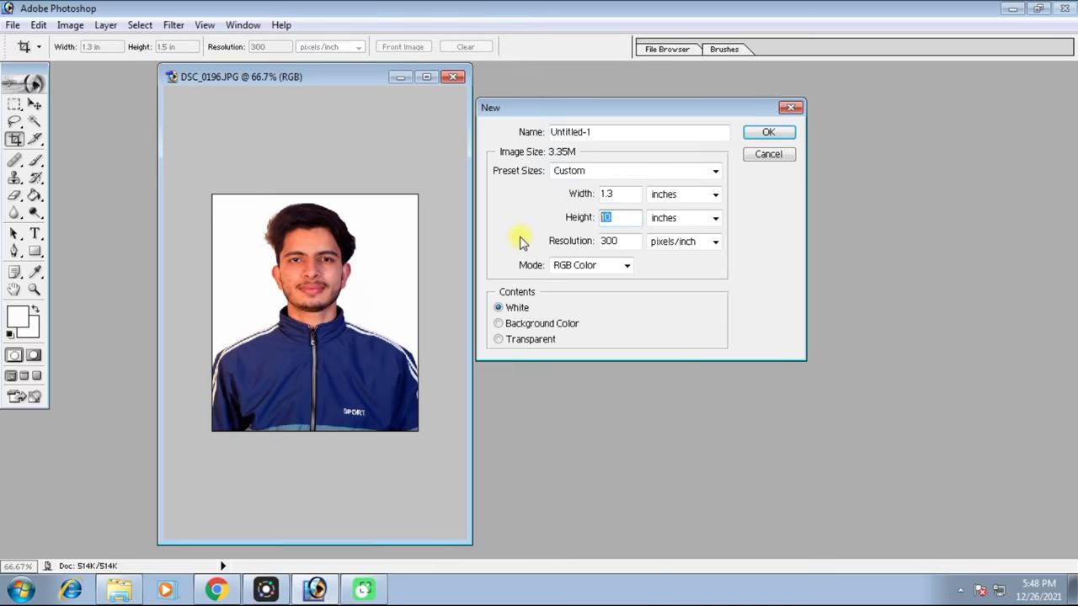
{"action": "left_click", "coordinate": [758, 135]}
{"action": "mouse_move", "coordinate": [325, 267]}
{"action": "left_mouse_down"}
{"action": "mouse_move", "coordinate": [421, 202]}
{"action": "mouse_move", "coordinate": [715, 233]}
{"action": "mouse_move", "coordinate": [760, 260]}
{"action": "mouse_move", "coordinate": [724, 238]}
{"action": "left_mouse_up"}
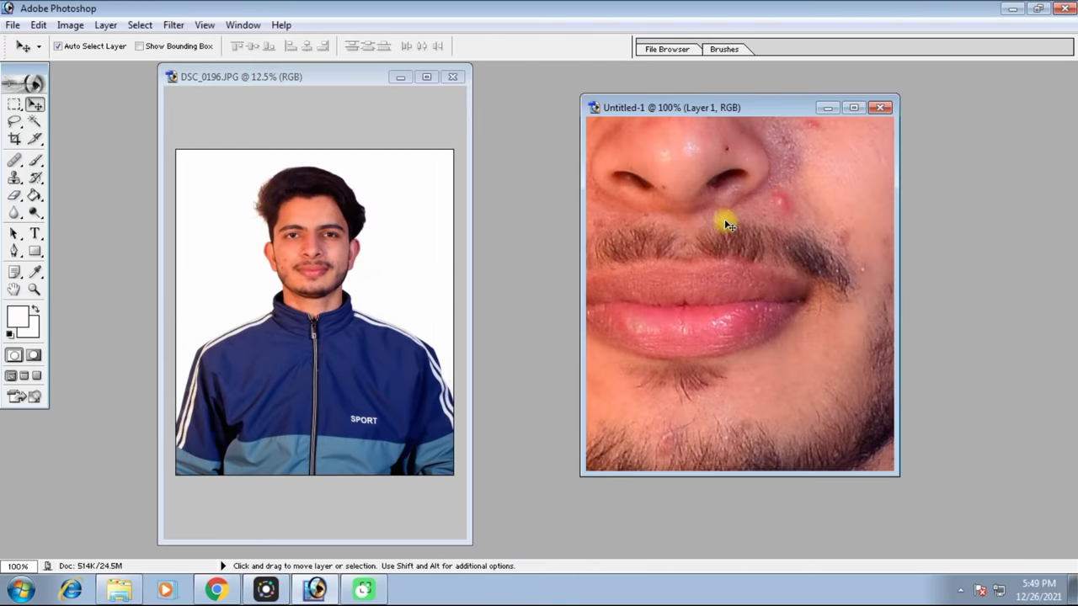
Step: Scale the portrait proportionally to about 16% and position it so head and shoulders fill the canvas
{"action": "key", "text": "ctrl+minus"}
{"action": "key", "text": "ctrl+minus"}
{"action": "key", "text": "ctrl+minus"}
{"action": "key", "text": "ctrl+t"}
{"action": "key", "text": "ctrl+minus"}
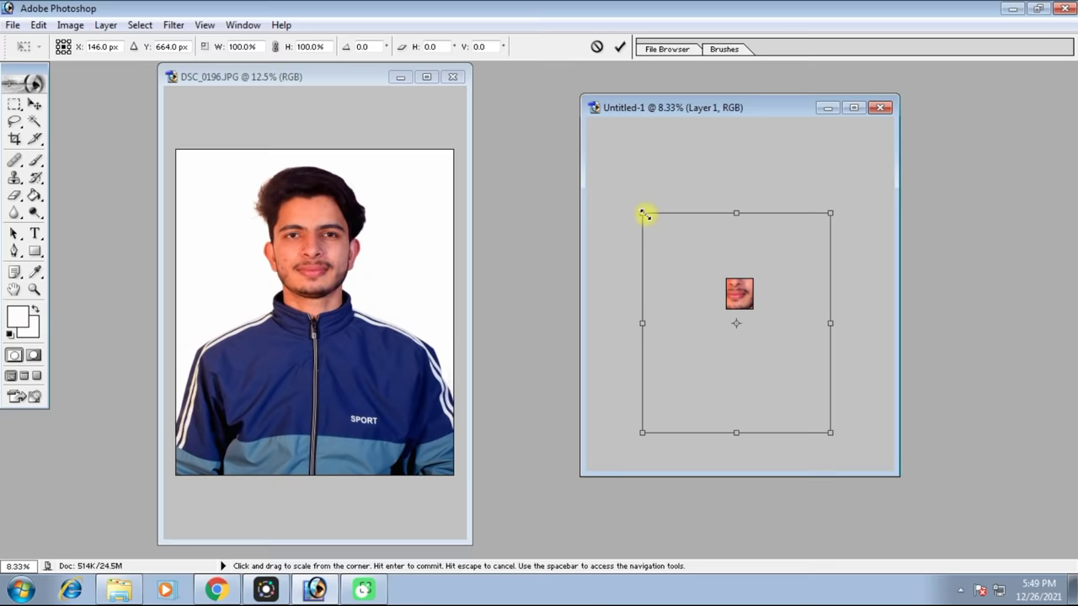
{"action": "left_click", "coordinate": [275, 47]}
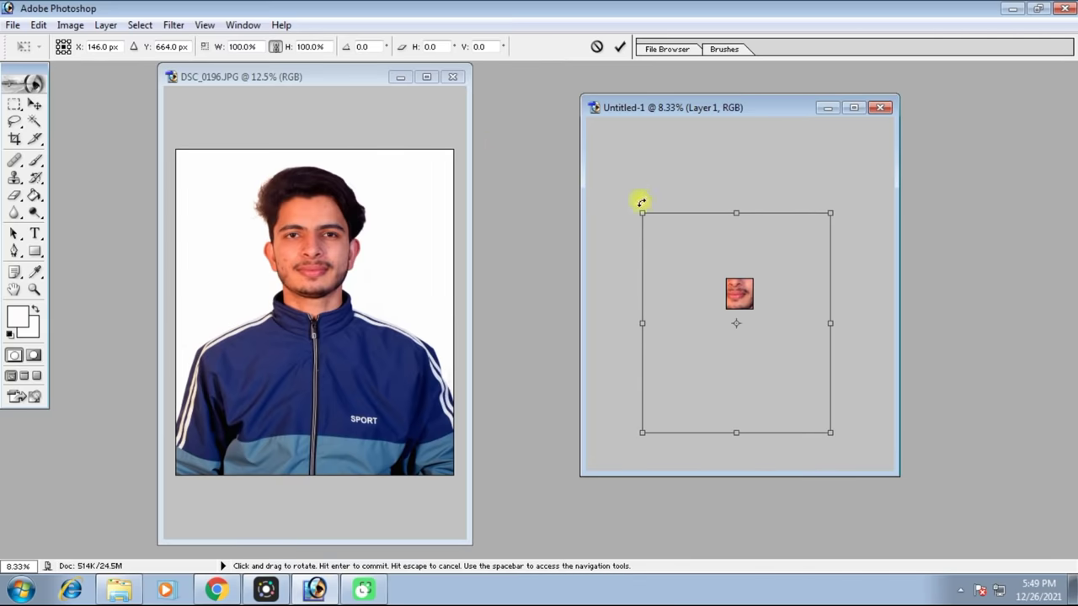
{"action": "left_click_drag", "start_coordinate": [640, 208], "coordinate": [790, 387]}
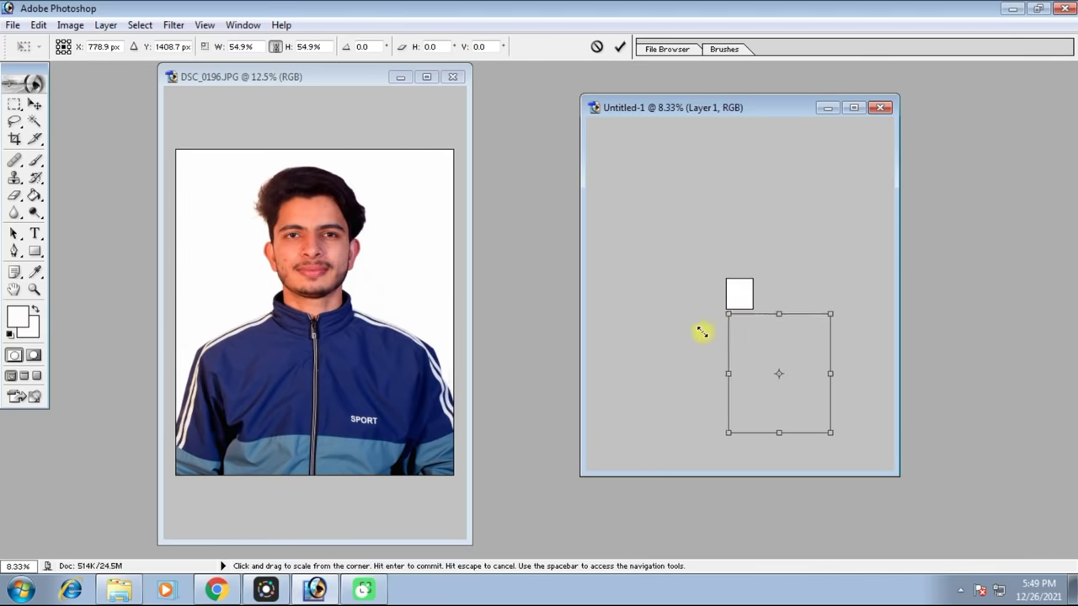
{"action": "left_click_drag", "start_coordinate": [807, 407], "coordinate": [740, 297]}
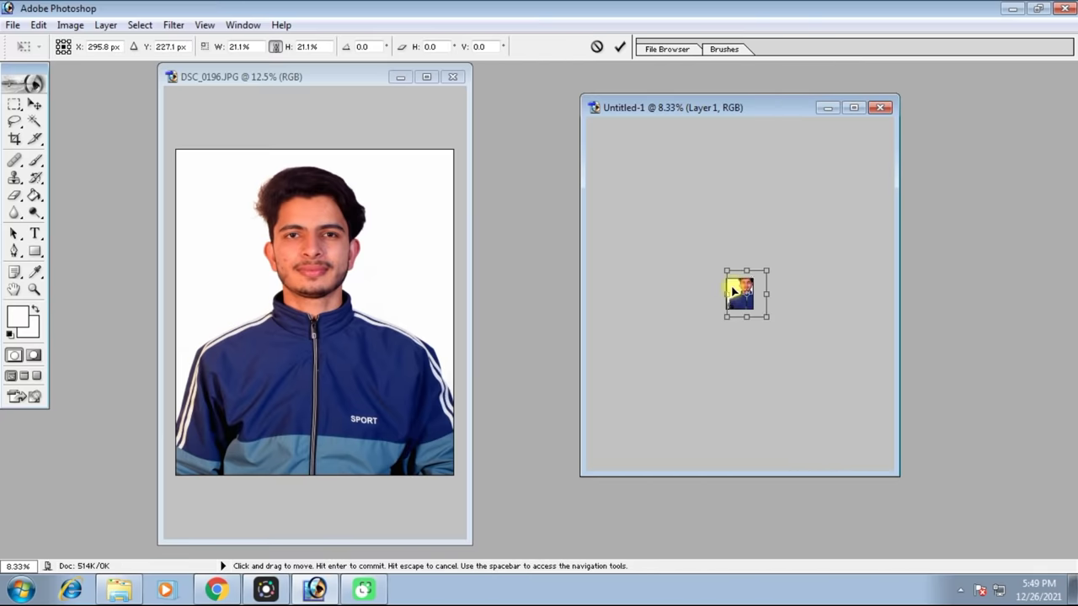
{"action": "key", "text": "ctrl+plus"}
{"action": "key", "text": "ctrl+plus"}
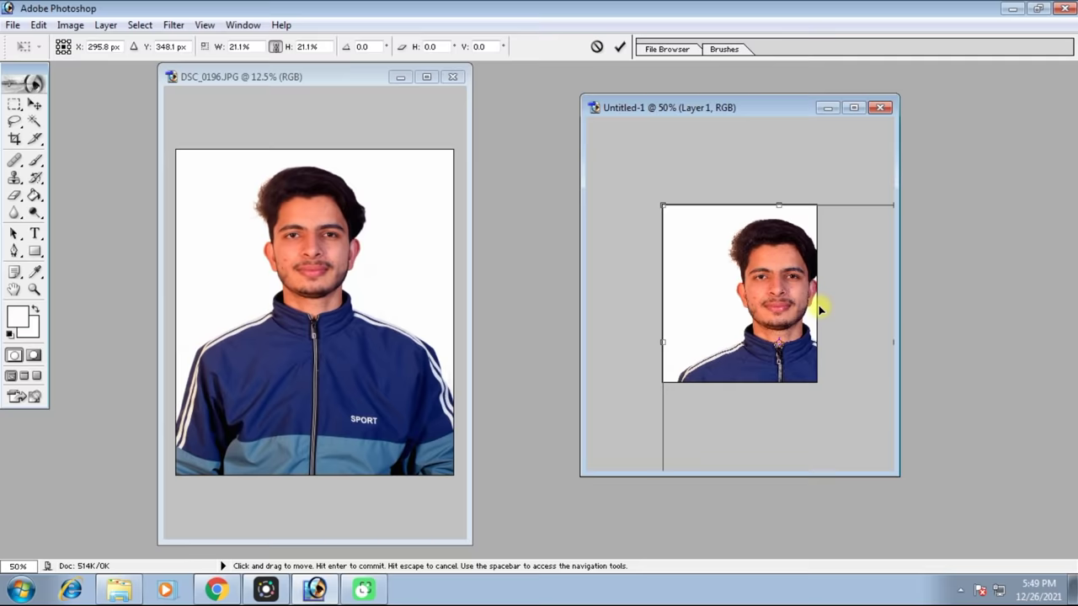
{"action": "left_click_drag", "start_coordinate": [771, 302], "coordinate": [766, 315]}
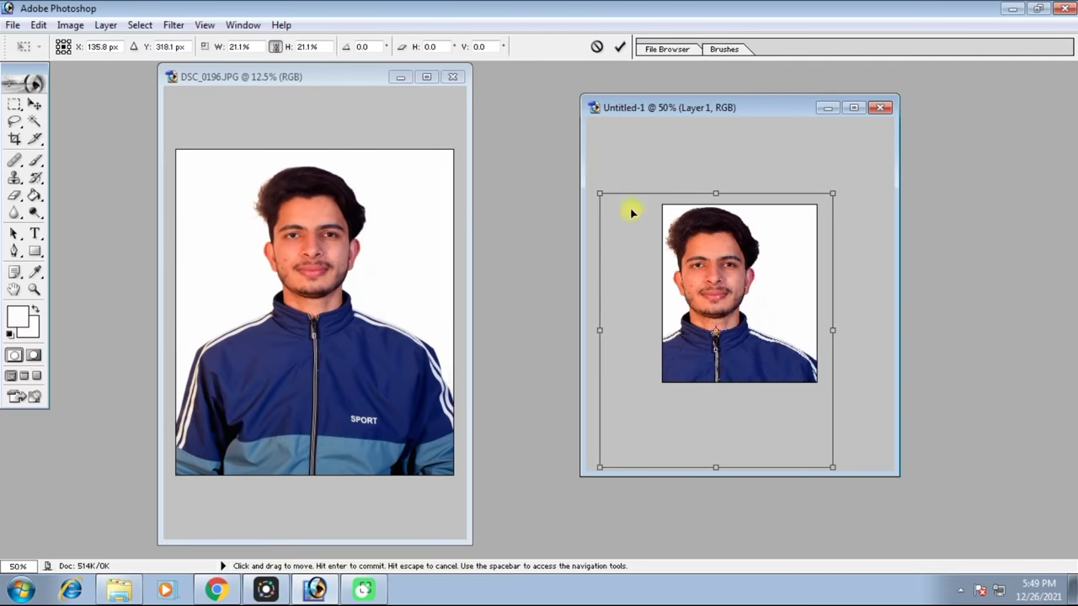
{"action": "left_click_drag", "start_coordinate": [600, 193], "coordinate": [656, 261]}
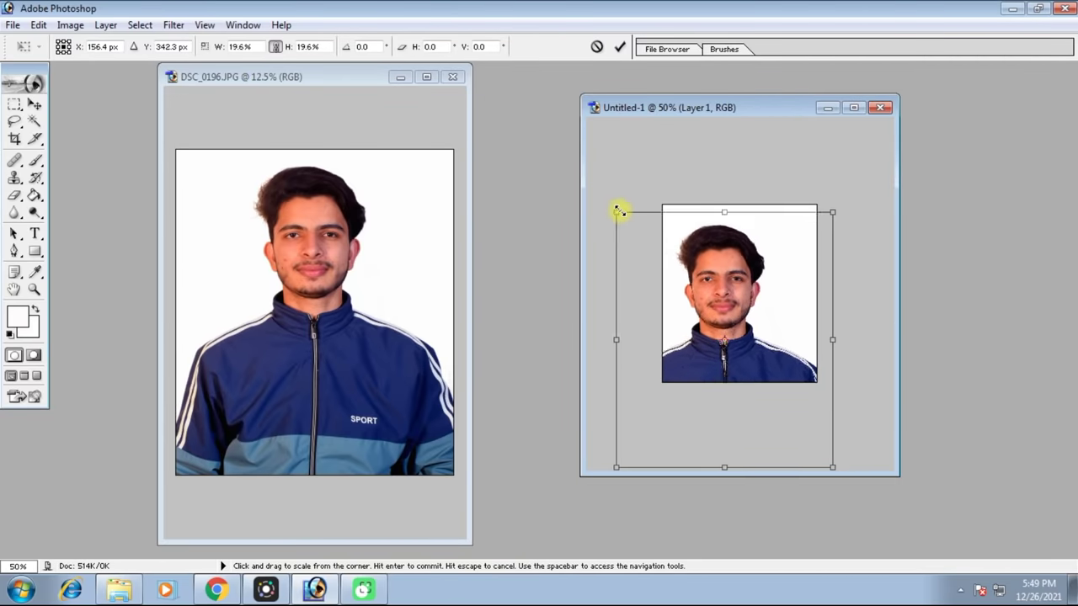
{"action": "left_click_drag", "start_coordinate": [741, 310], "coordinate": [757, 258]}
{"action": "key", "text": "Return"}
Step: Enlarge the document window to full size and zoom in on the resized portrait
{"action": "key", "text": "ctrl+0"}
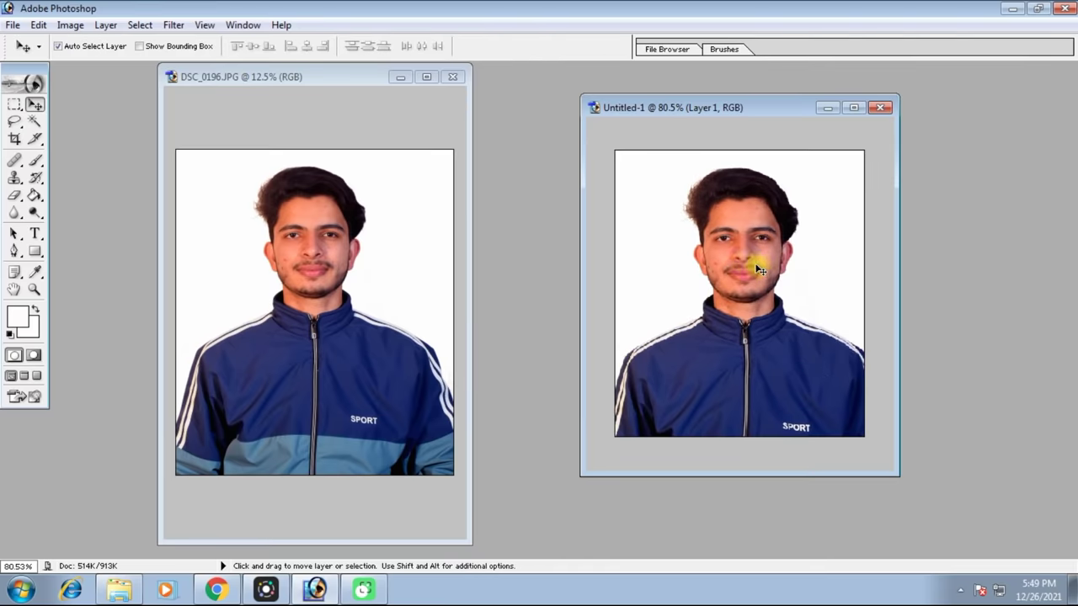
{"action": "key", "text": "ctrl+F10"}
{"action": "key", "text": "ctrl+plus"}
{"action": "key", "text": "ctrl+plus"}
{"action": "key", "text": "ctrl+minus"}
{"action": "key", "text": "ctrl+minus"}
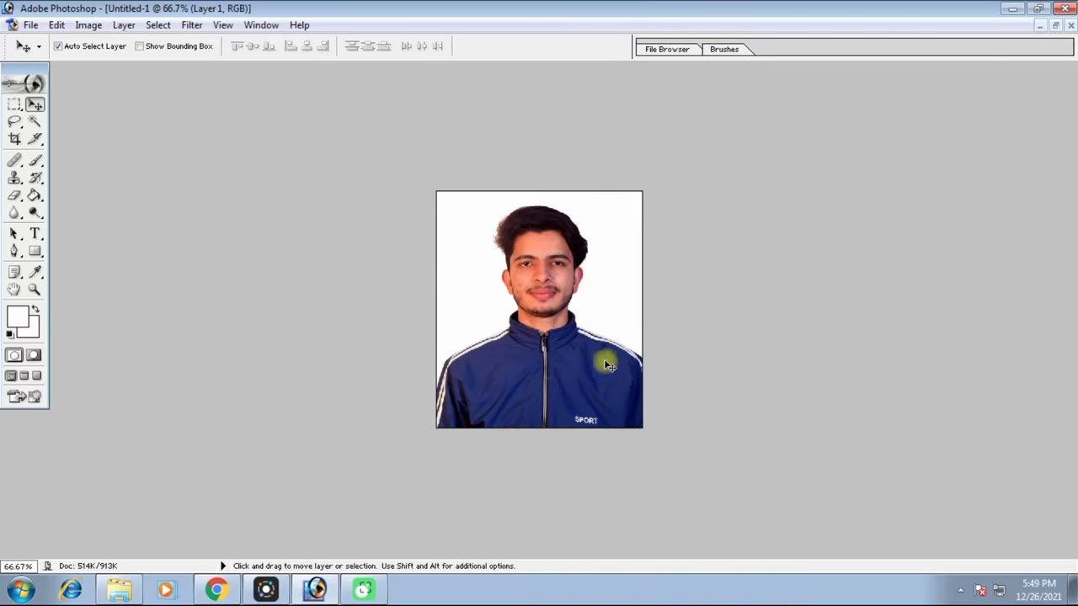
{"action": "key", "text": "ctrl+plus"}
{"action": "key", "text": "ctrl+plus"}
{"action": "key", "text": "ctrl+plus"}
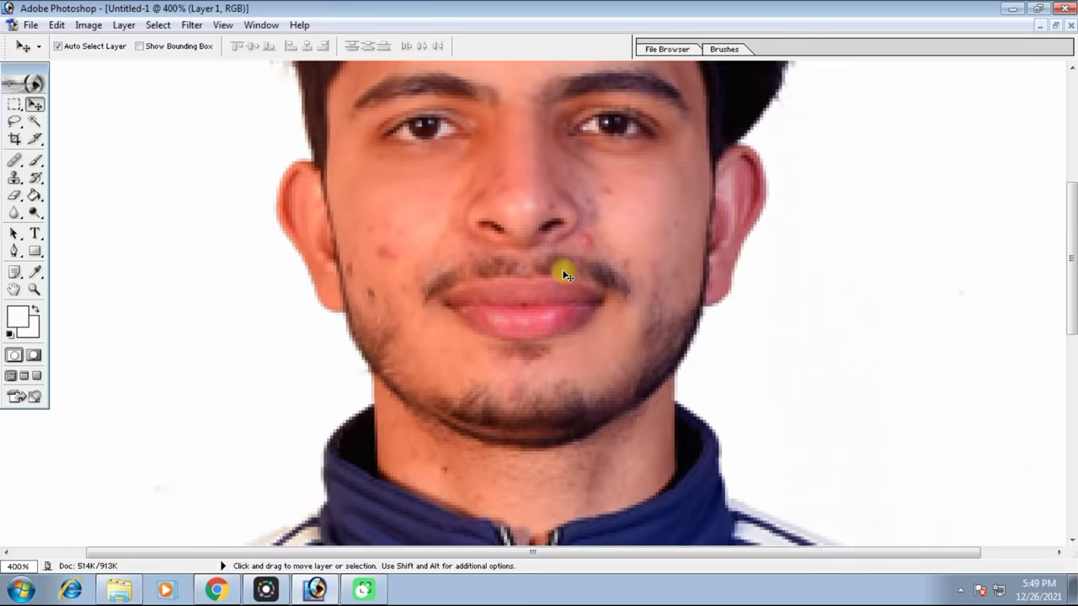
{"action": "scroll", "coordinate": [506, 278], "scroll_direction": "up", "scroll_amount": 1}
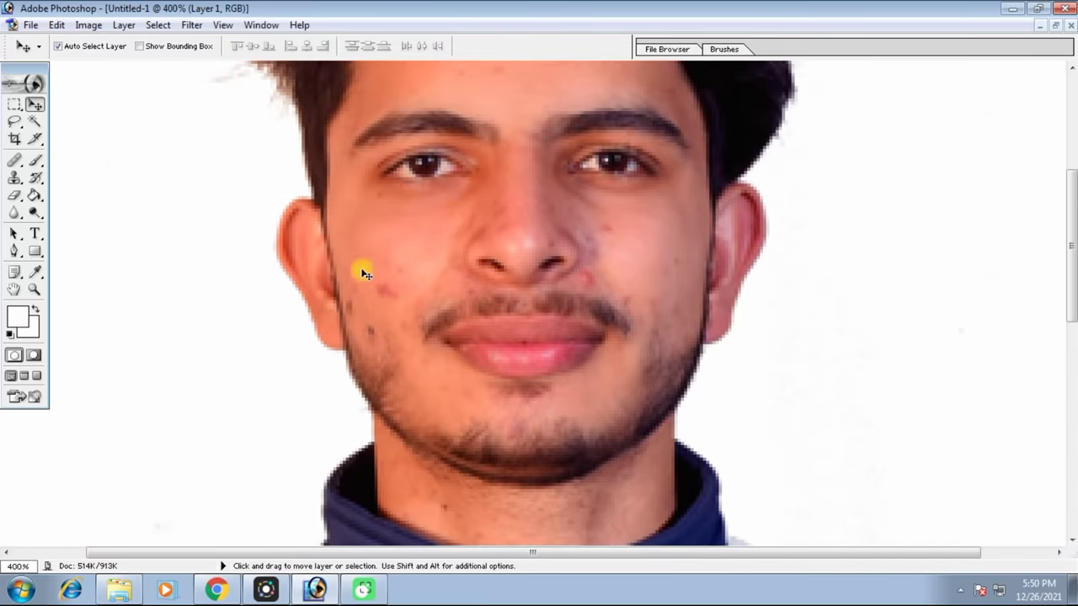
Step: Heal the blemishes on both cheeks and another facial spot with a small Healing Brush
{"action": "key", "text": "j"}
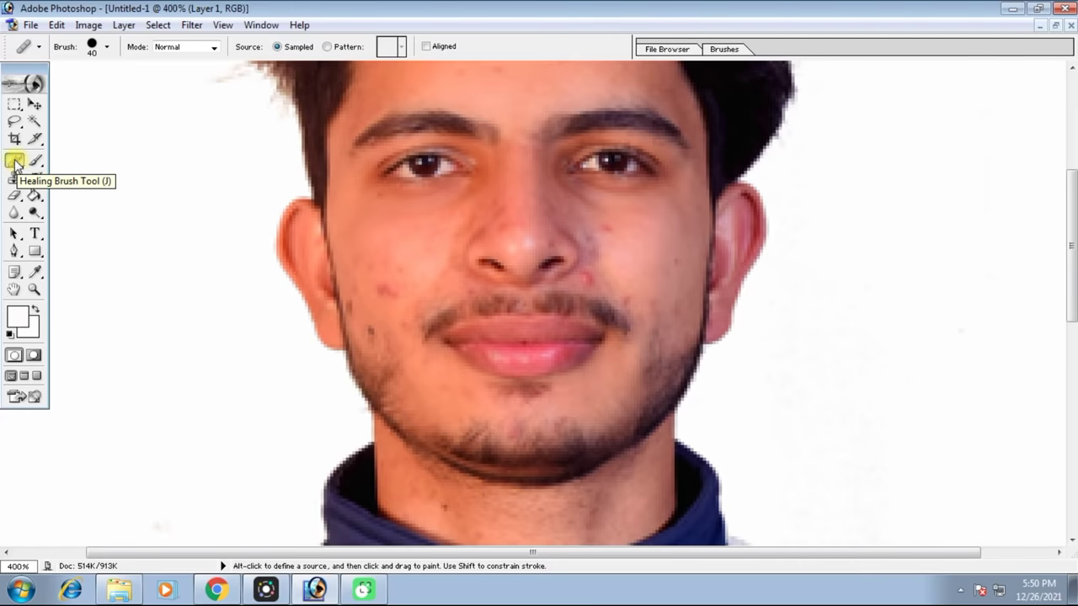
{"action": "key", "text": "bracketleft"}
{"action": "key", "text": "bracketleft"}
{"action": "key", "text": "bracketleft"}
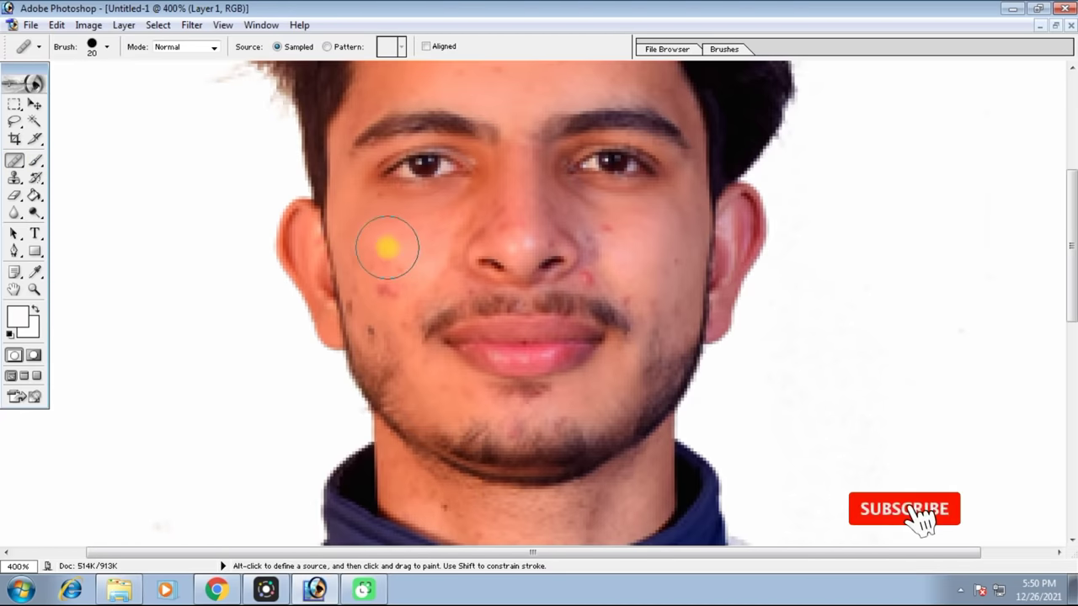
{"action": "left_click", "coordinate": [107, 47]}
{"action": "left_click", "coordinate": [396, 241]}
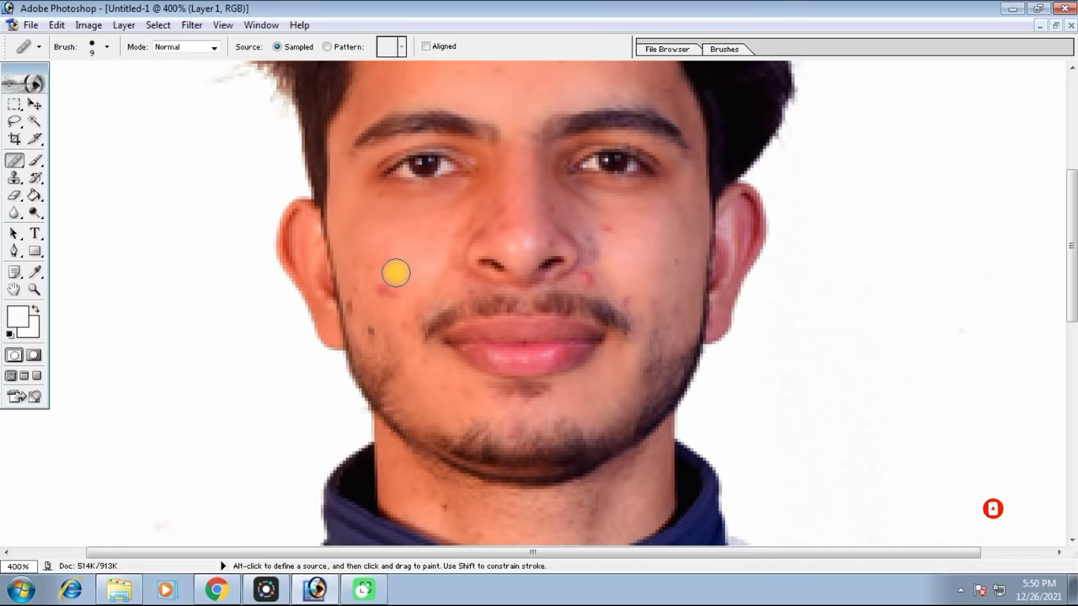
{"action": "left_click", "coordinate": [388, 293]}
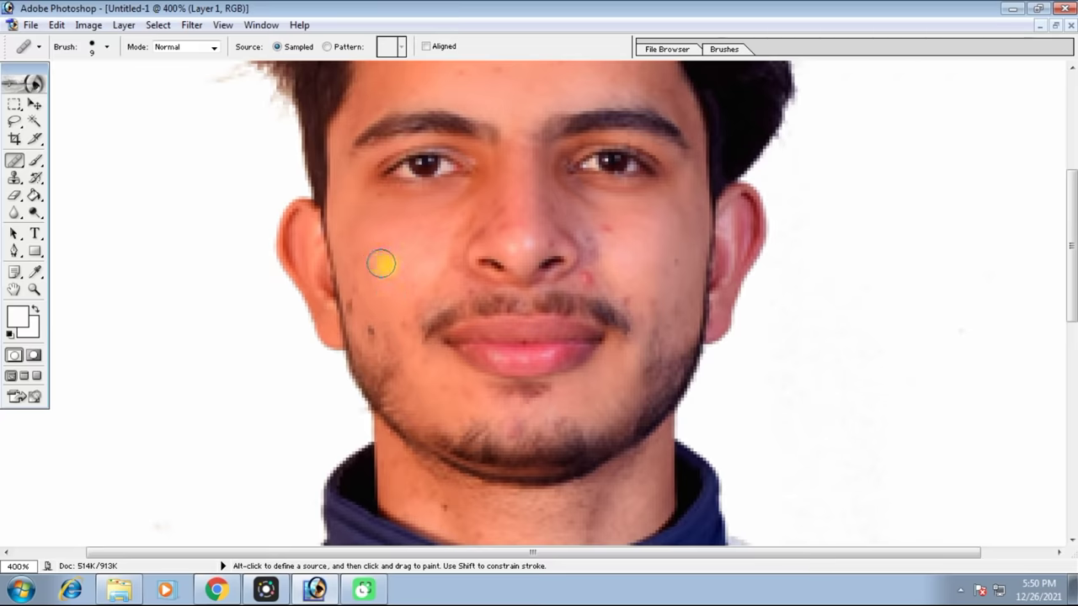
{"action": "left_click", "coordinate": [617, 233], "text": "alt"}
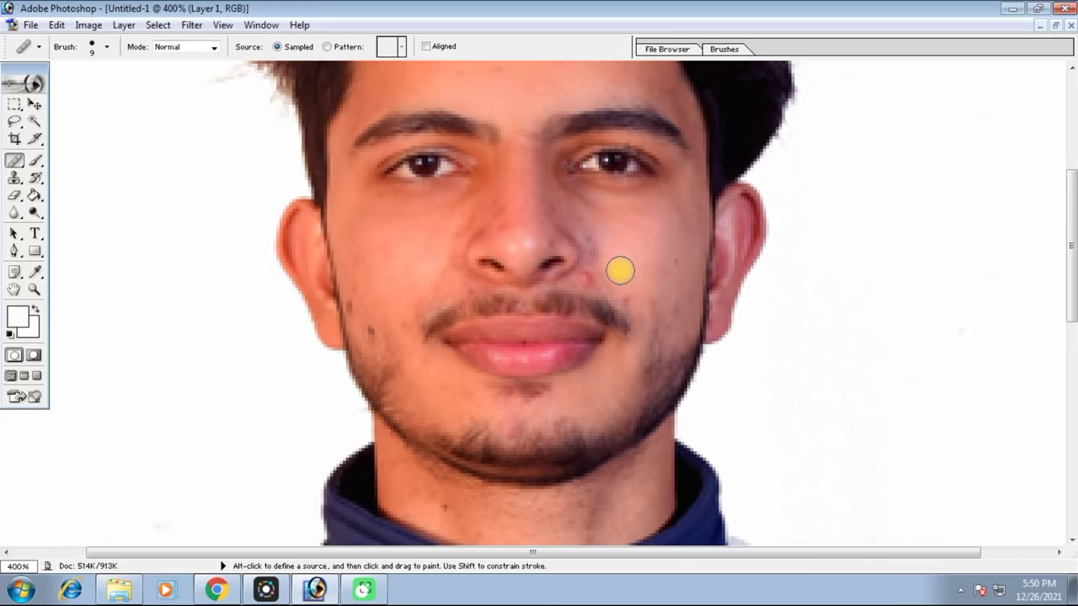
{"action": "left_click", "coordinate": [595, 277]}
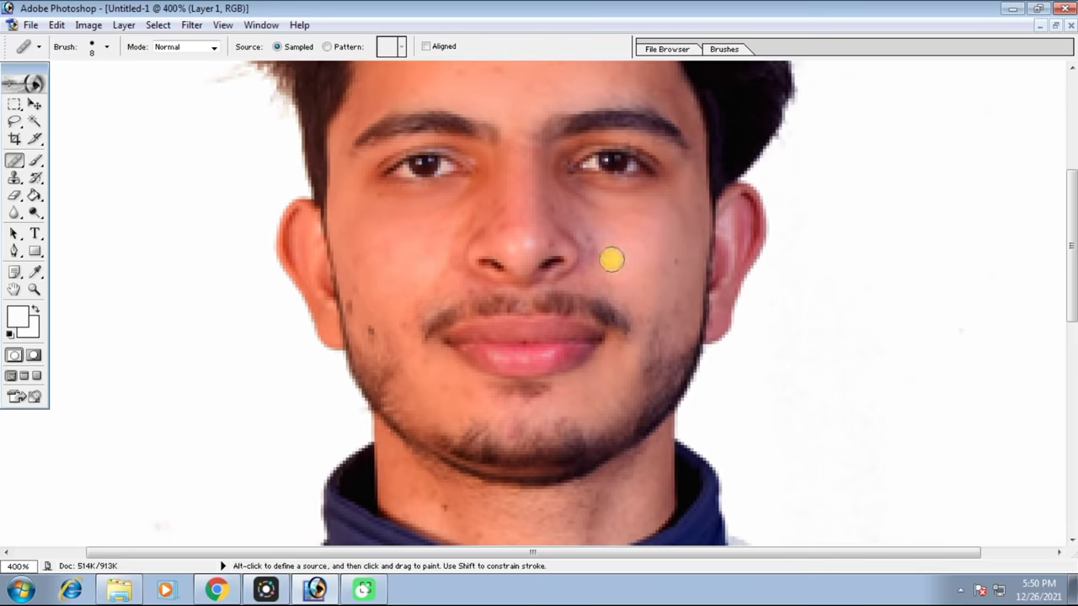
{"action": "scroll", "coordinate": [589, 264], "scroll_direction": "up", "scroll_amount": 3}
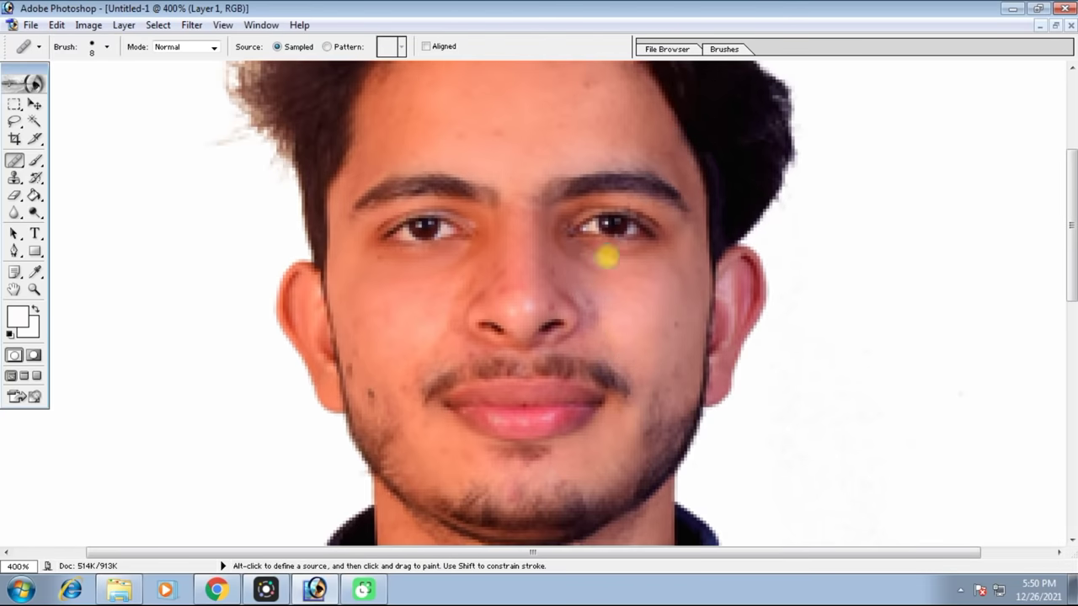
{"action": "left_click", "coordinate": [560, 92], "text": "alt"}
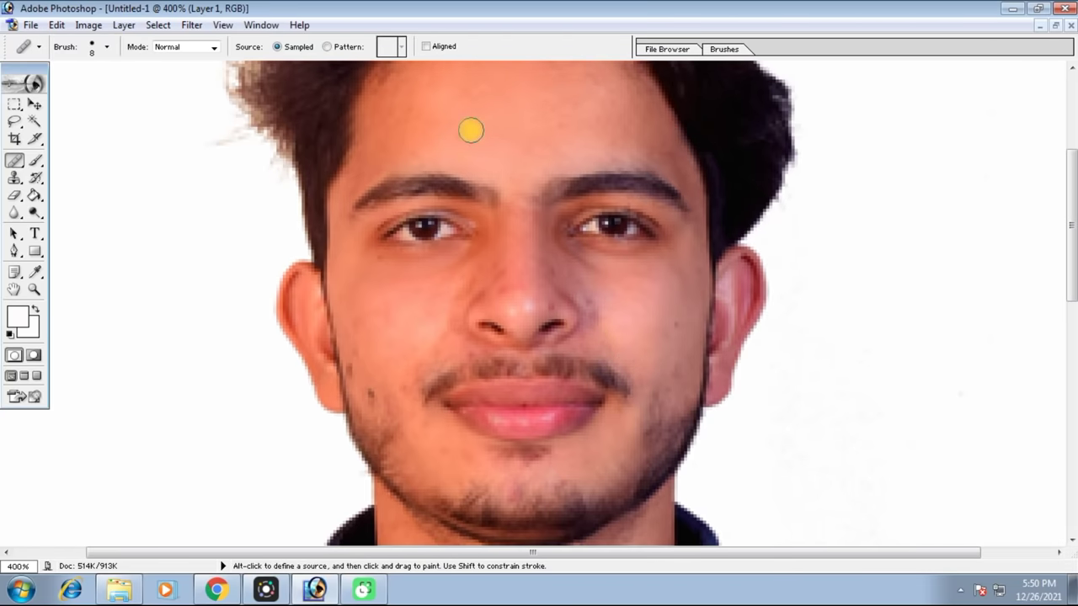
{"action": "key", "text": "ctrl+alt+0"}
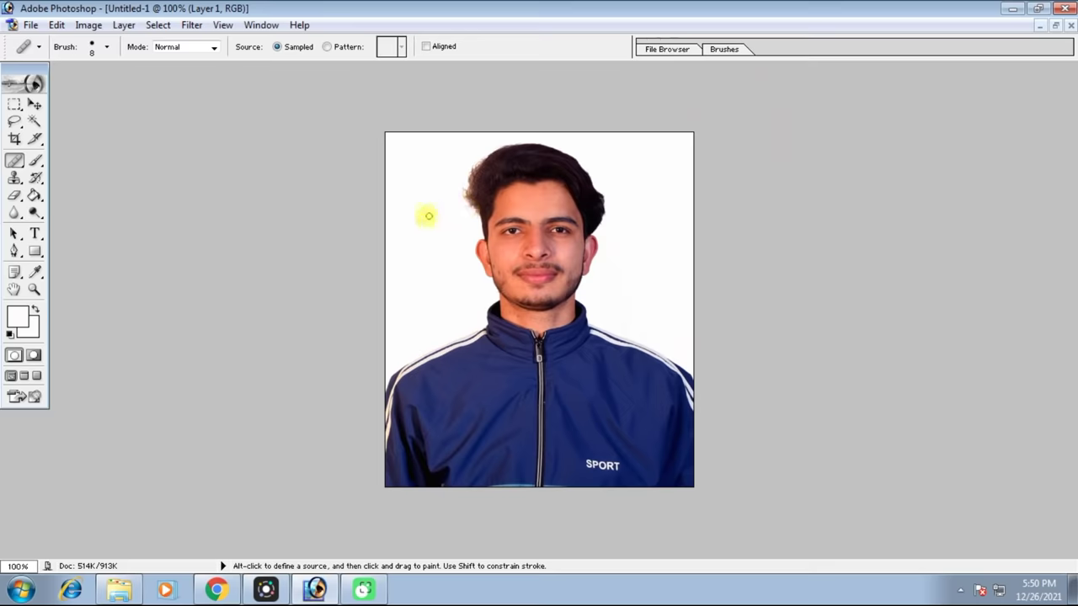
Step: Apply Filter > Noise > JPEG Clean Up with Smoothness 53 to the portrait
{"action": "left_click", "coordinate": [192, 25]}
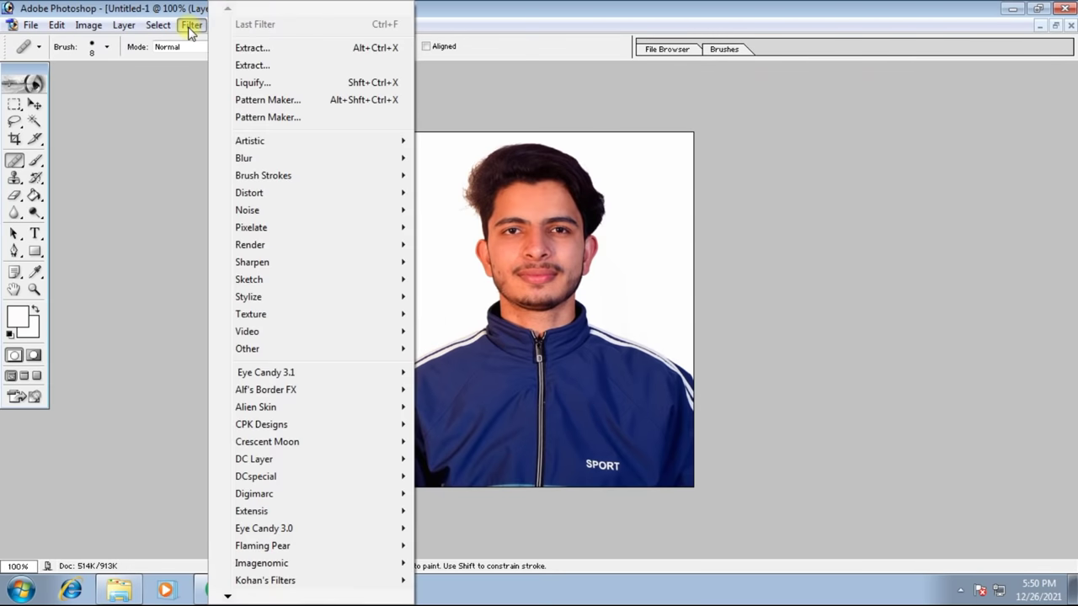
{"action": "mouse_move", "coordinate": [247, 210]}
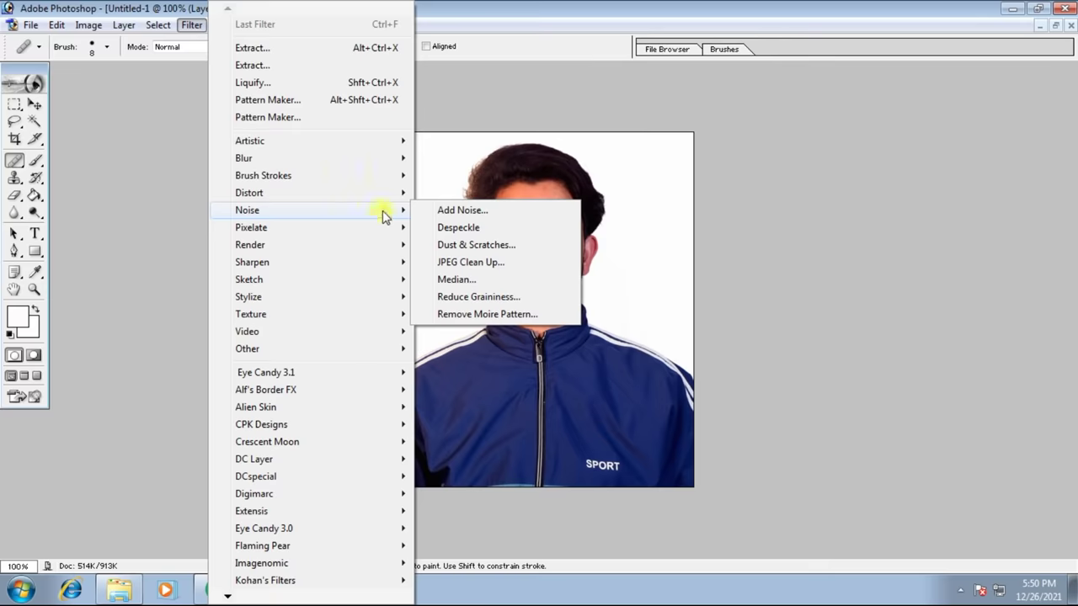
{"action": "left_click", "coordinate": [506, 264]}
{"action": "mouse_move", "coordinate": [539, 221]}
{"action": "left_mouse_down"}
{"action": "mouse_move", "coordinate": [847, 169]}
{"action": "mouse_move", "coordinate": [827, 168]}
{"action": "left_mouse_up"}
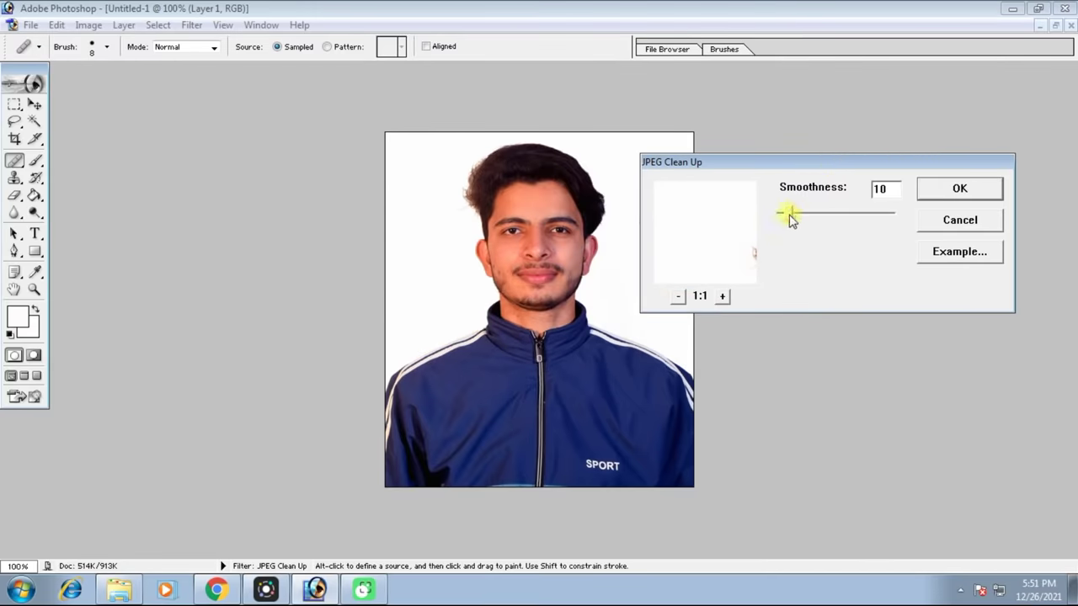
{"action": "mouse_move", "coordinate": [791, 219]}
{"action": "left_mouse_down"}
{"action": "mouse_move", "coordinate": [831, 220]}
{"action": "mouse_move", "coordinate": [815, 220]}
{"action": "left_mouse_up"}
{"action": "left_click", "coordinate": [957, 187]}
{"action": "key", "text": "ctrl+plus"}
{"action": "key", "text": "ctrl+plus"}
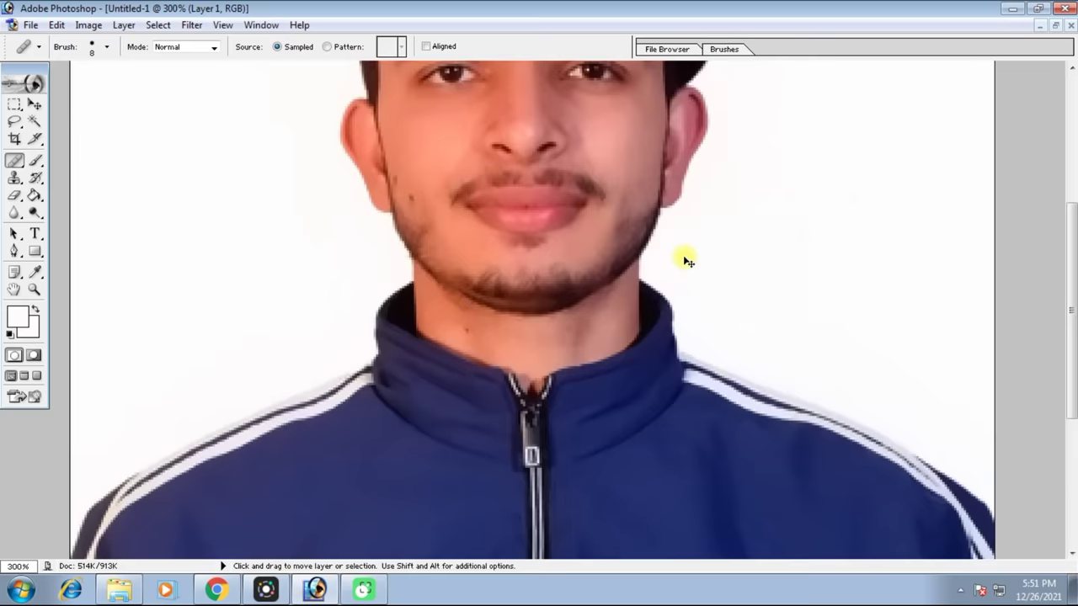
{"action": "key", "text": "ctrl+minus"}
{"action": "key", "text": "ctrl+minus"}
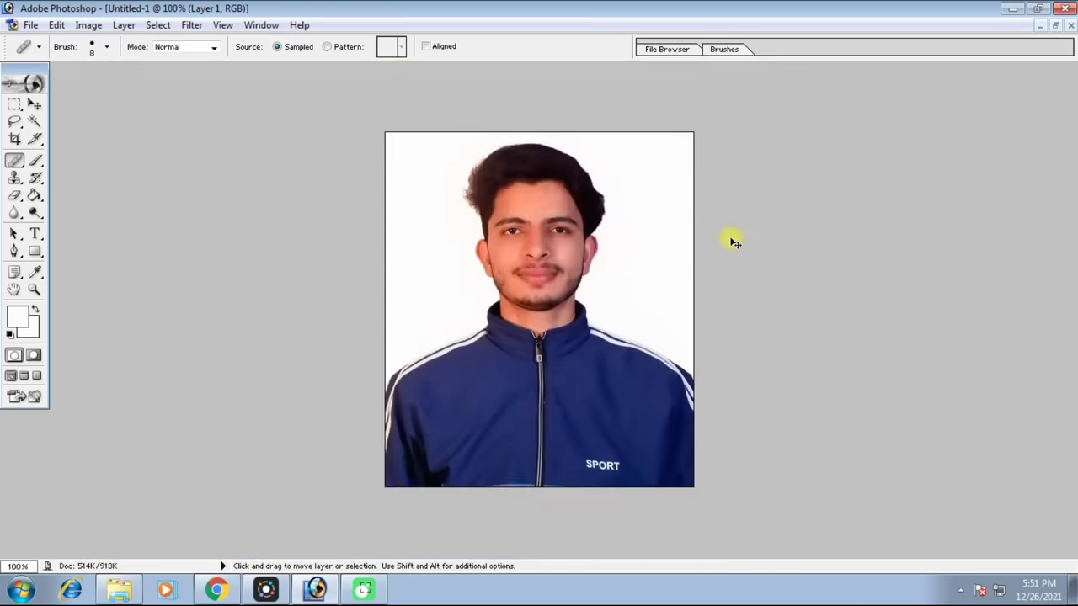
{"action": "left_click_drag", "start_coordinate": [698, 101], "coordinate": [283, 97]}
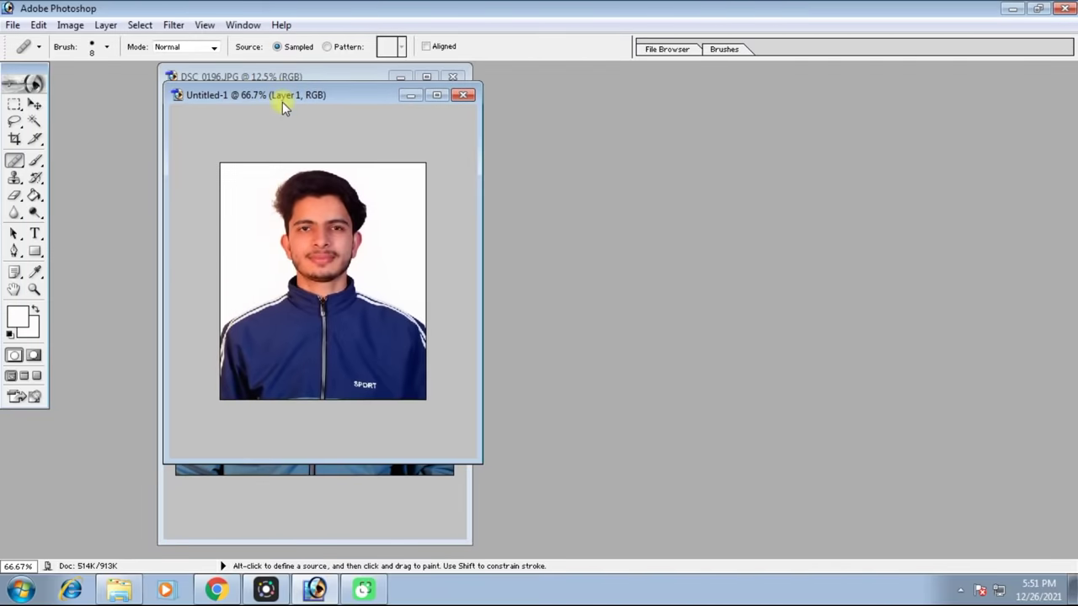
Step: Minimize DSC_0196 and open the Untitled-1.psd shirt-and-tie file beside the portrait
{"action": "left_click", "coordinate": [401, 77]}
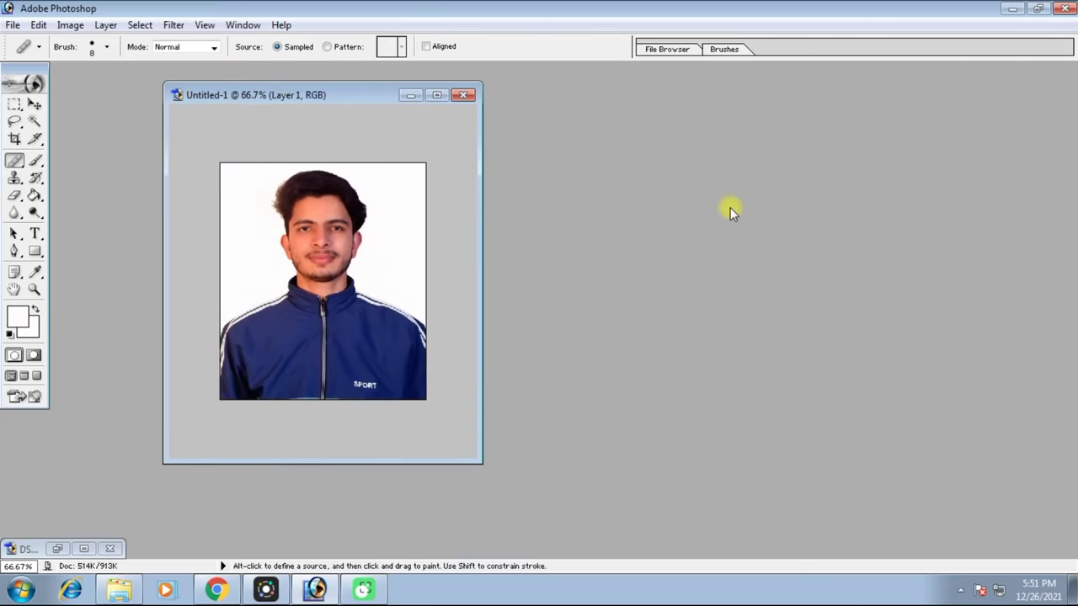
{"action": "double_click", "coordinate": [670, 255]}
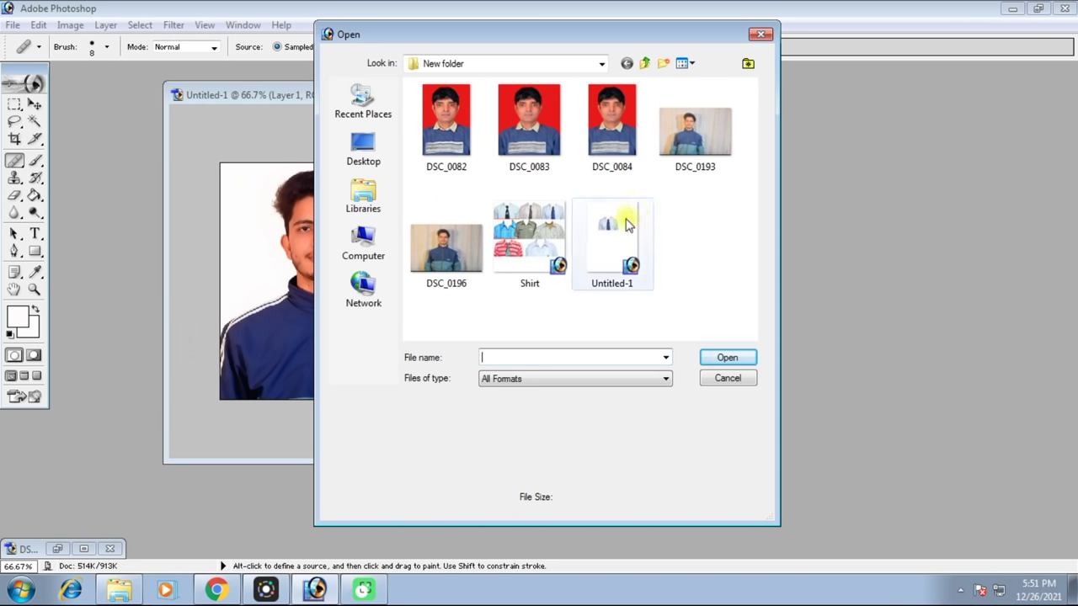
{"action": "double_click", "coordinate": [616, 227]}
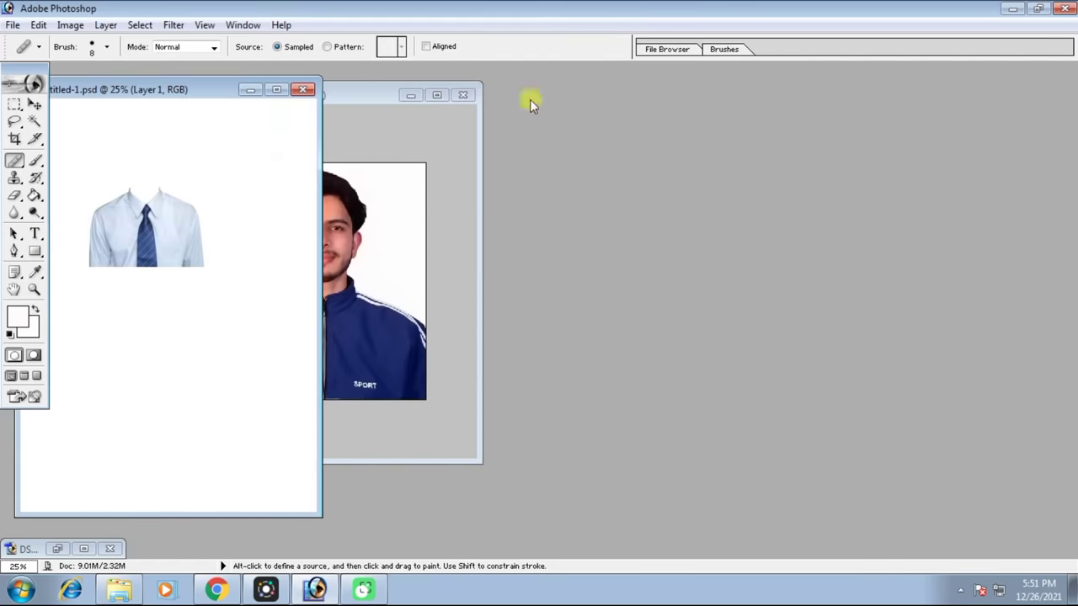
{"action": "left_click_drag", "start_coordinate": [165, 99], "coordinate": [741, 94]}
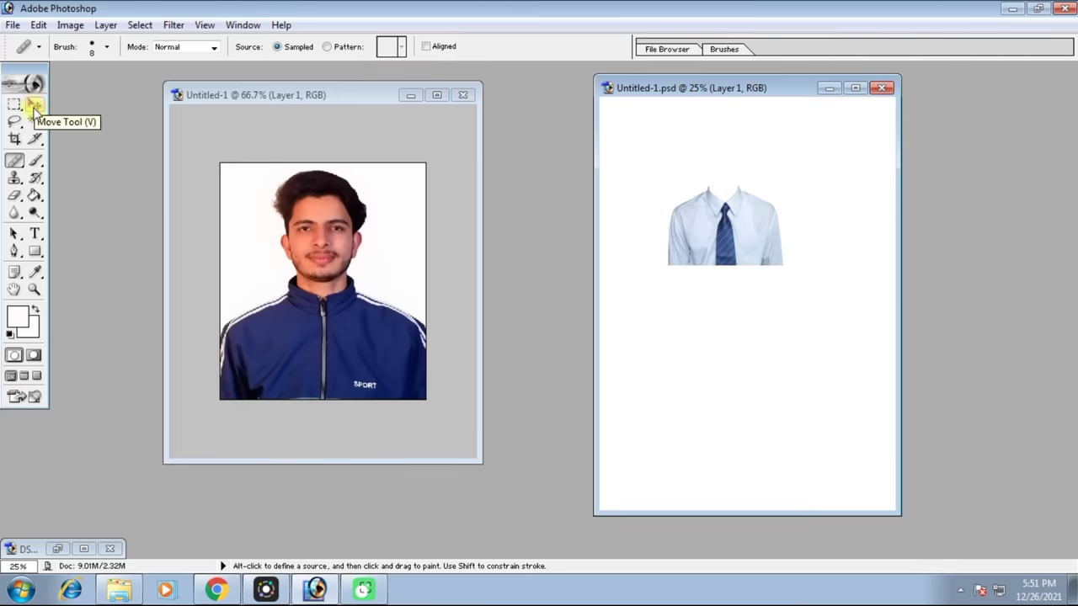
Step: Drag the shirt and tie onto the portrait as Layer 2, maximized and zoomed for transforming
{"action": "key", "text": "v"}
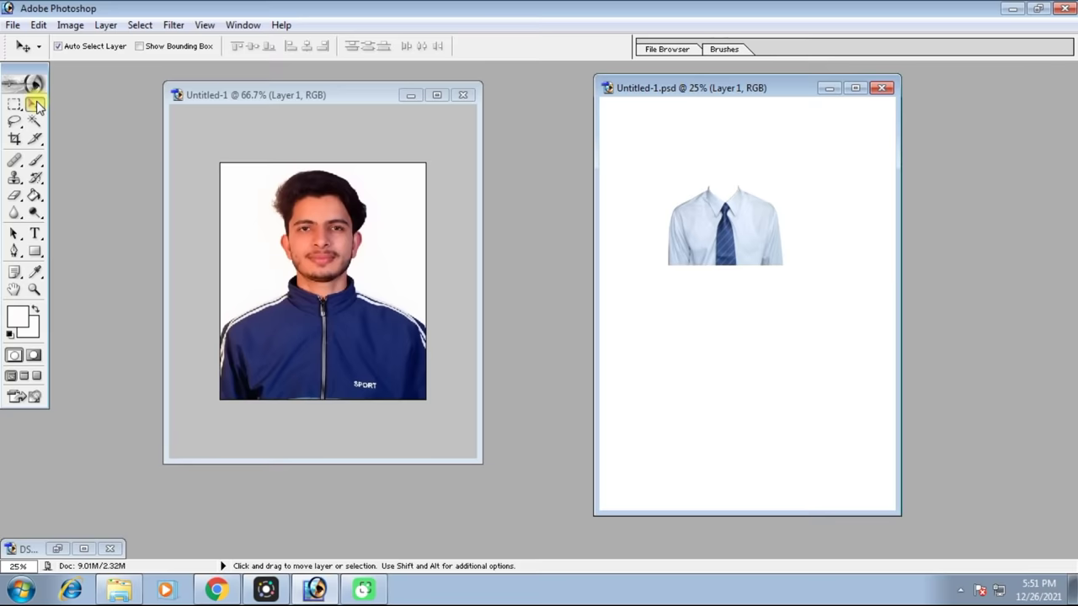
{"action": "left_click_drag", "start_coordinate": [729, 226], "coordinate": [456, 311]}
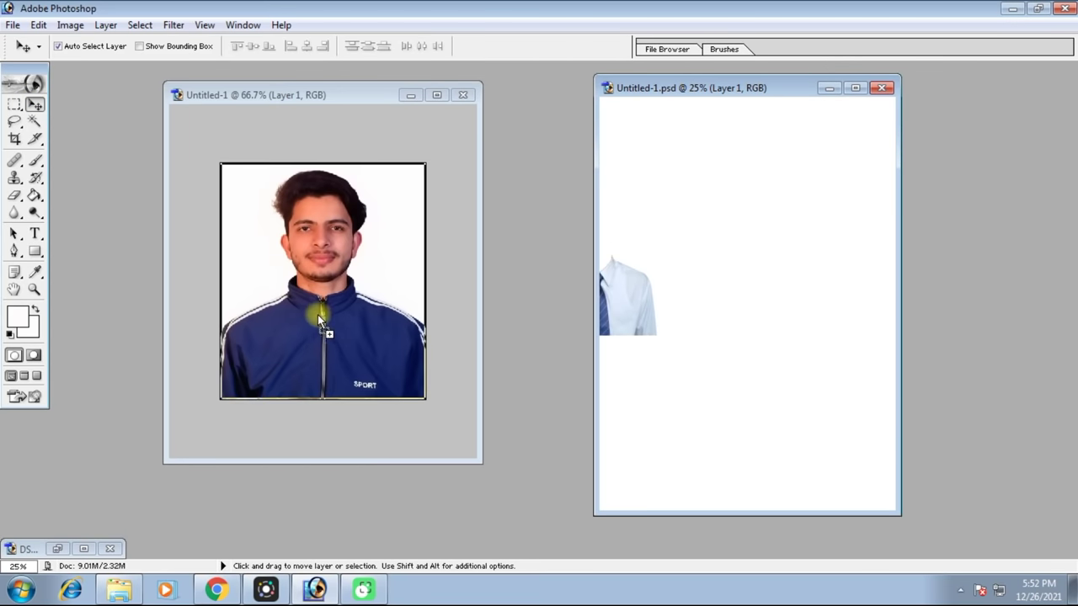
{"action": "left_click_drag", "start_coordinate": [455, 312], "coordinate": [313, 316]}
{"action": "left_click", "coordinate": [437, 95]}
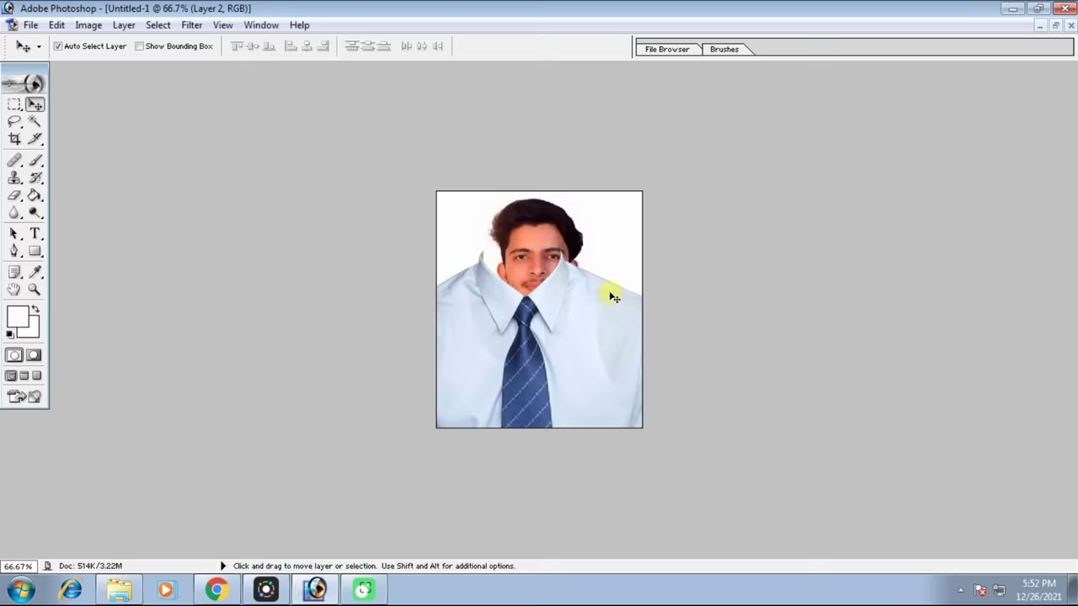
{"action": "scroll", "coordinate": [638, 305], "scroll_direction": "up", "scroll_amount": 2}
{"action": "scroll", "coordinate": [633, 309], "scroll_direction": "up", "scroll_amount": 3}
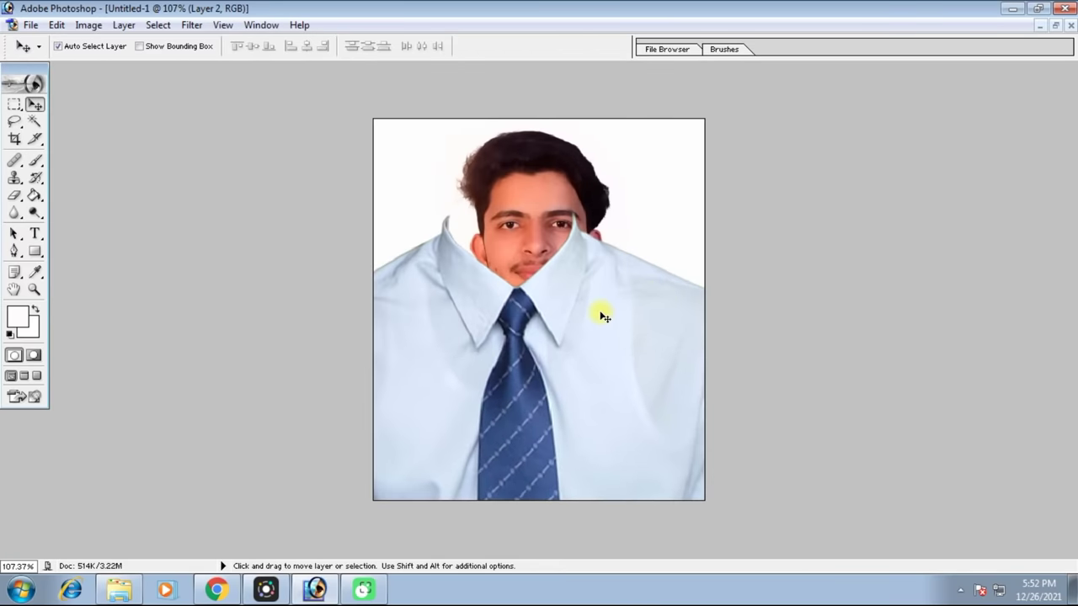
{"action": "key", "text": "ctrl+t"}
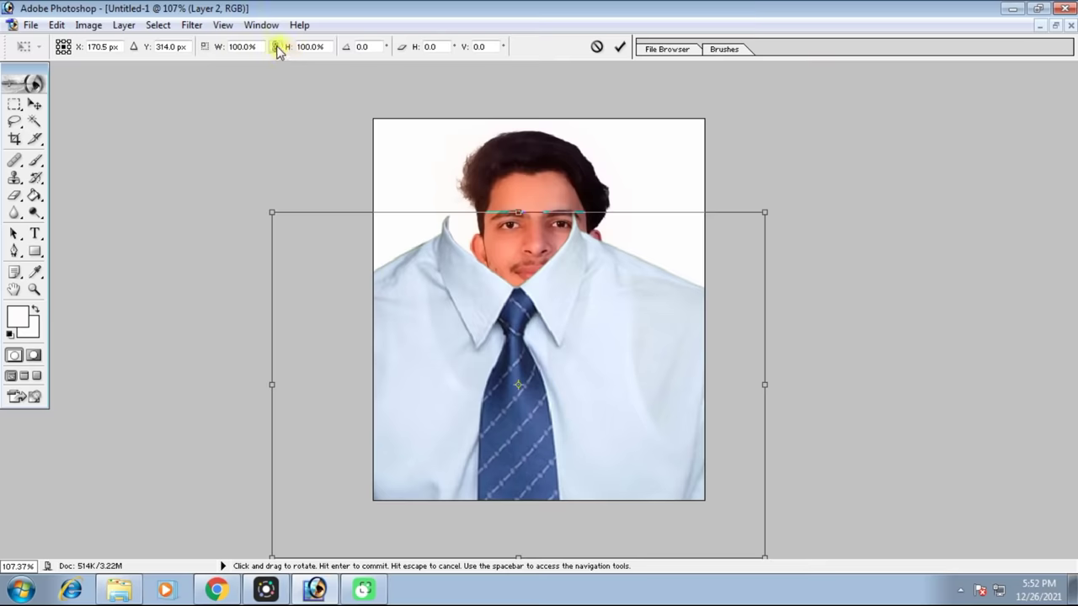
Step: Scale the shirt and tie to about 64.8% and fit it under the chin
{"action": "left_click_drag", "start_coordinate": [764, 212], "coordinate": [578, 342]}
{"action": "left_click_drag", "start_coordinate": [473, 390], "coordinate": [589, 342]}
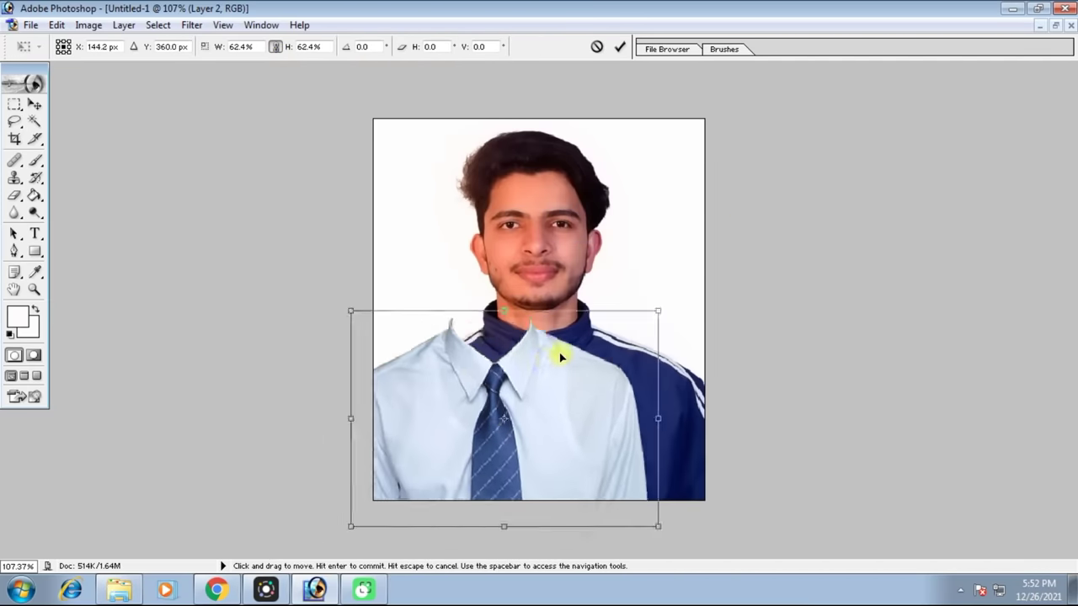
{"action": "key", "text": "ctrl+plus"}
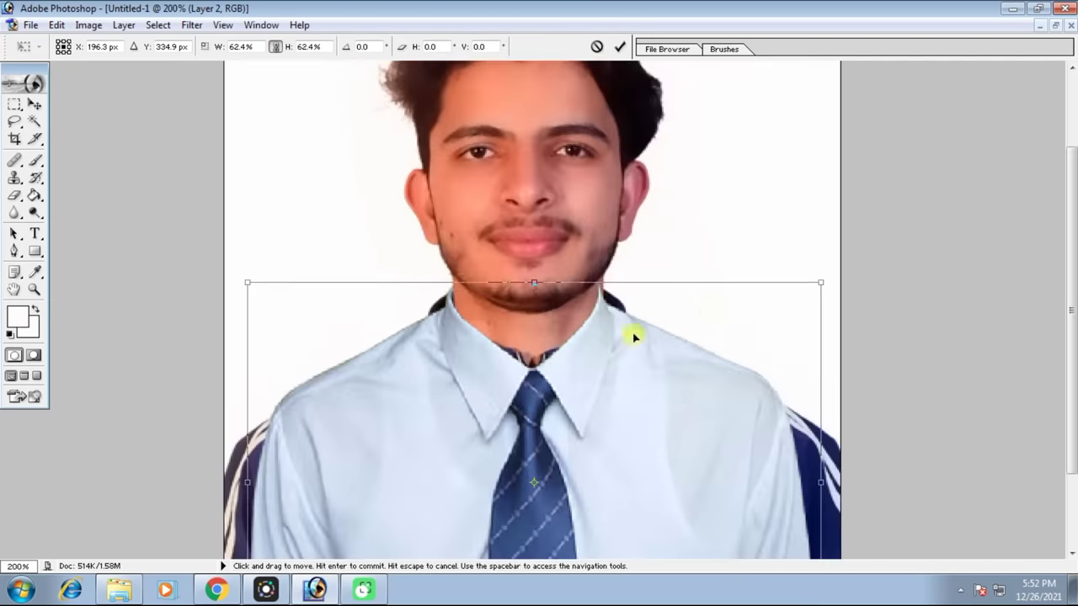
{"action": "key", "text": "ctrl+plus"}
{"action": "left_click_drag", "start_coordinate": [960, 270], "coordinate": [986, 255]}
{"action": "mouse_move", "coordinate": [763, 333]}
{"action": "left_mouse_down"}
{"action": "mouse_move", "coordinate": [750, 342]}
{"action": "mouse_move", "coordinate": [762, 342]}
{"action": "left_mouse_up"}
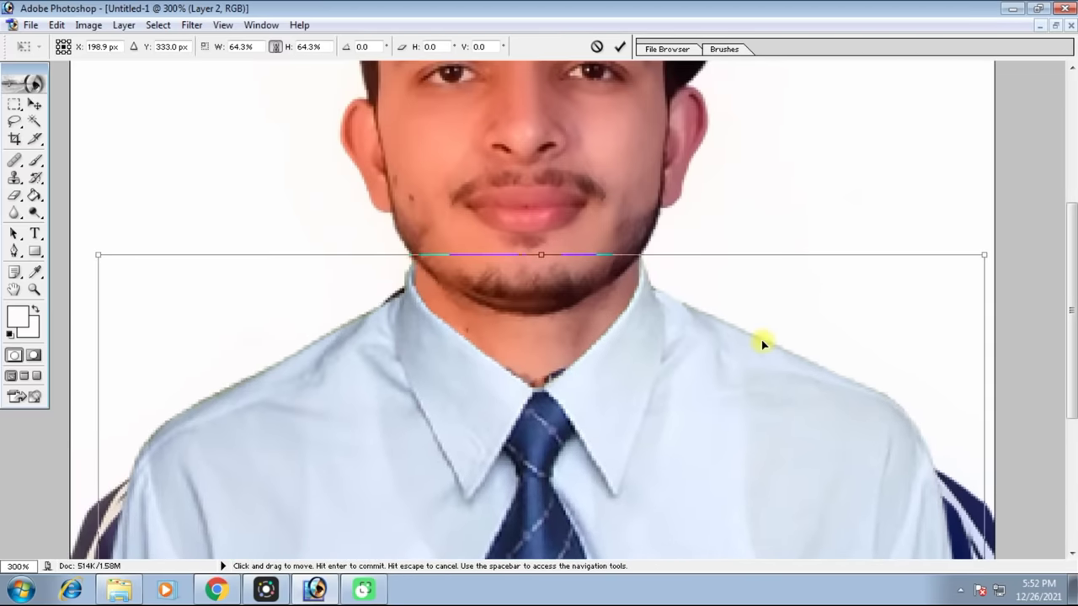
{"action": "left_click_drag", "start_coordinate": [96, 253], "coordinate": [89, 246]}
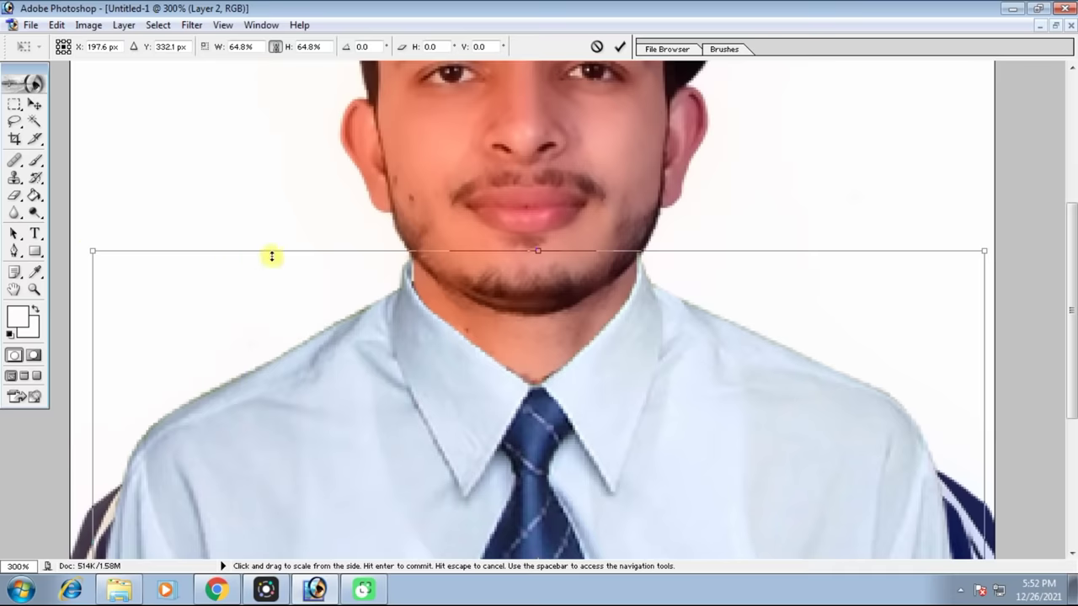
{"action": "left_click_drag", "start_coordinate": [380, 252], "coordinate": [381, 263]}
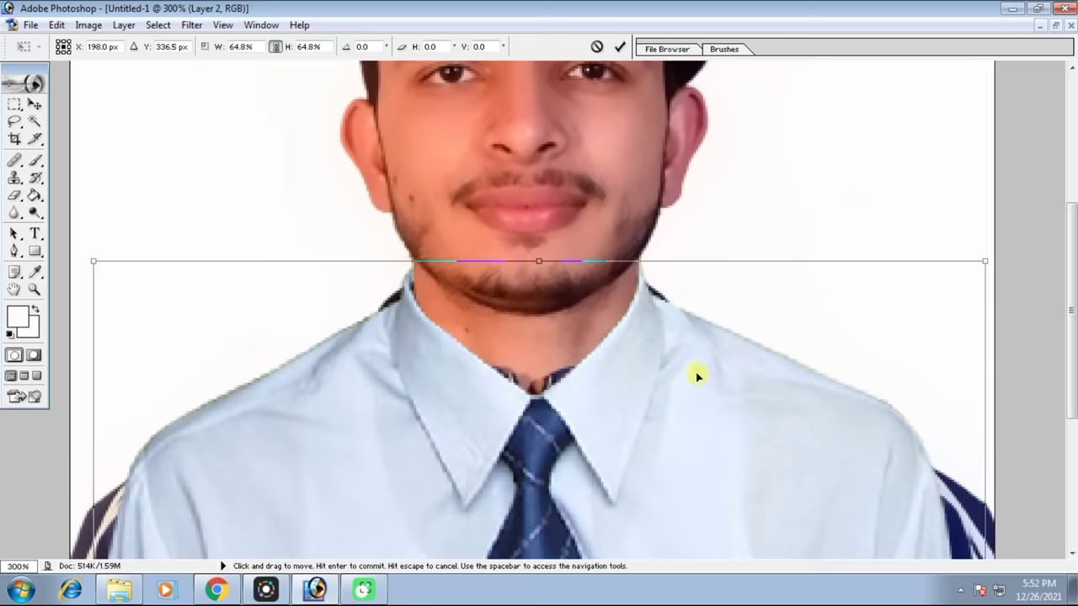
{"action": "key", "text": "Return"}
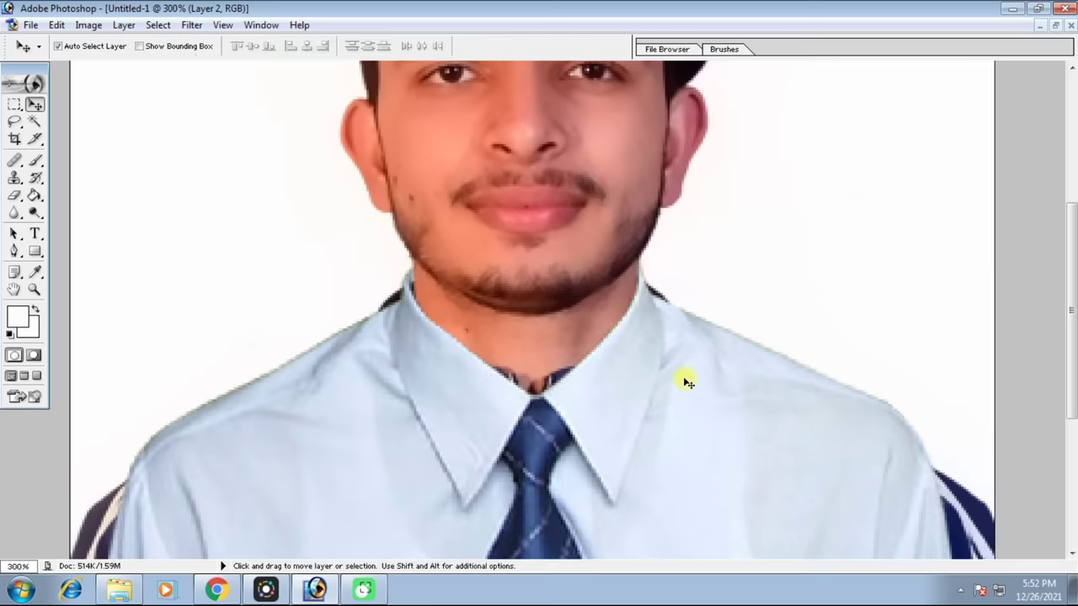
{"action": "key", "text": "ctrl+alt+0"}
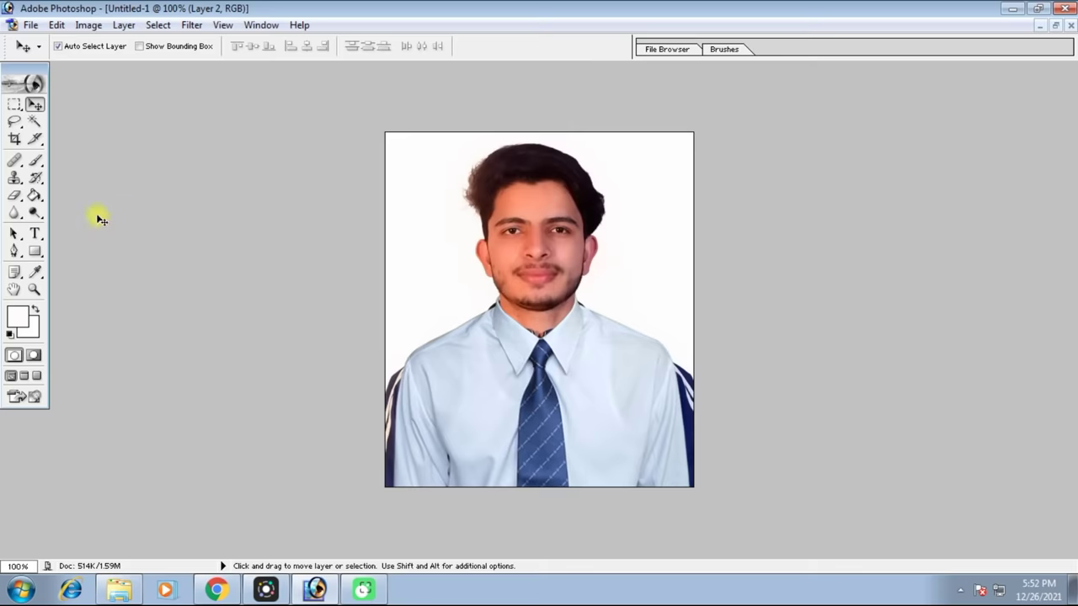
{"action": "left_click", "coordinate": [14, 106]}
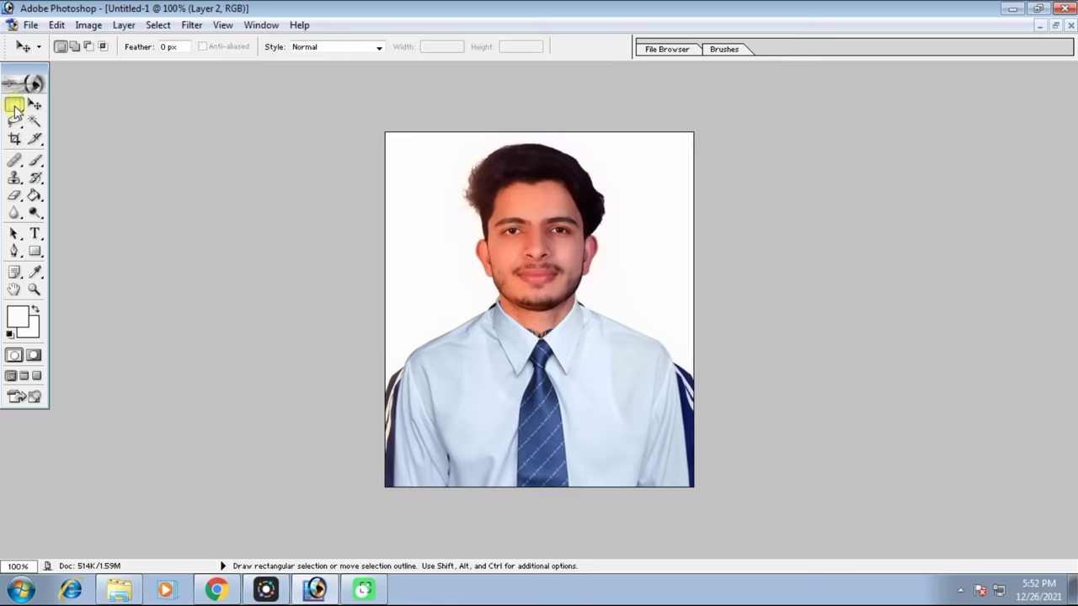
Step: Crop the canvas to a selection just inside the side jacket strips, then deselect
{"action": "left_click_drag", "start_coordinate": [477, 250], "coordinate": [672, 487]}
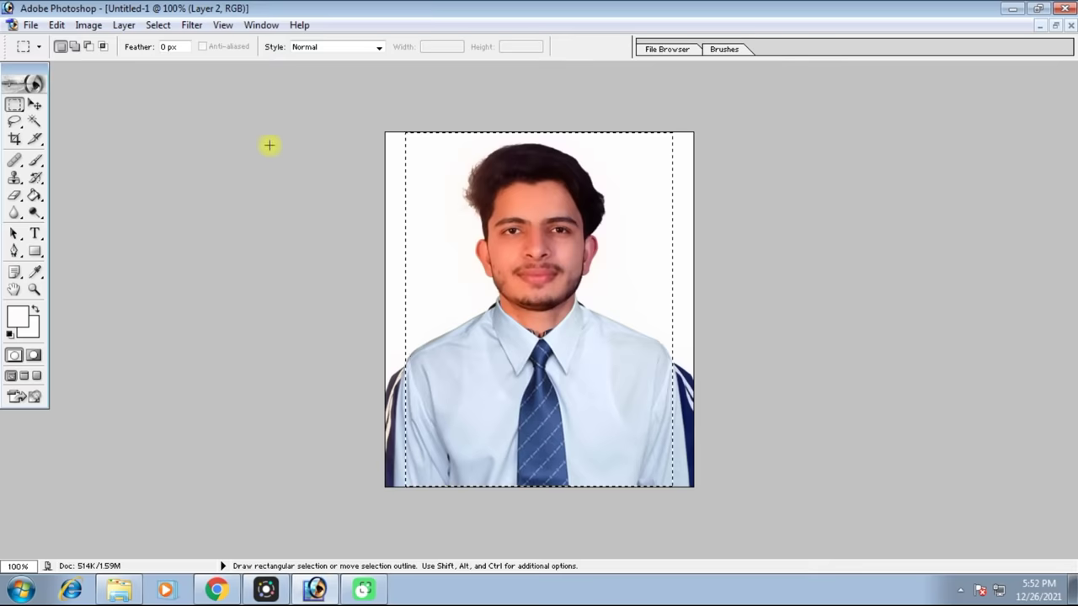
{"action": "left_click", "coordinate": [88, 26]}
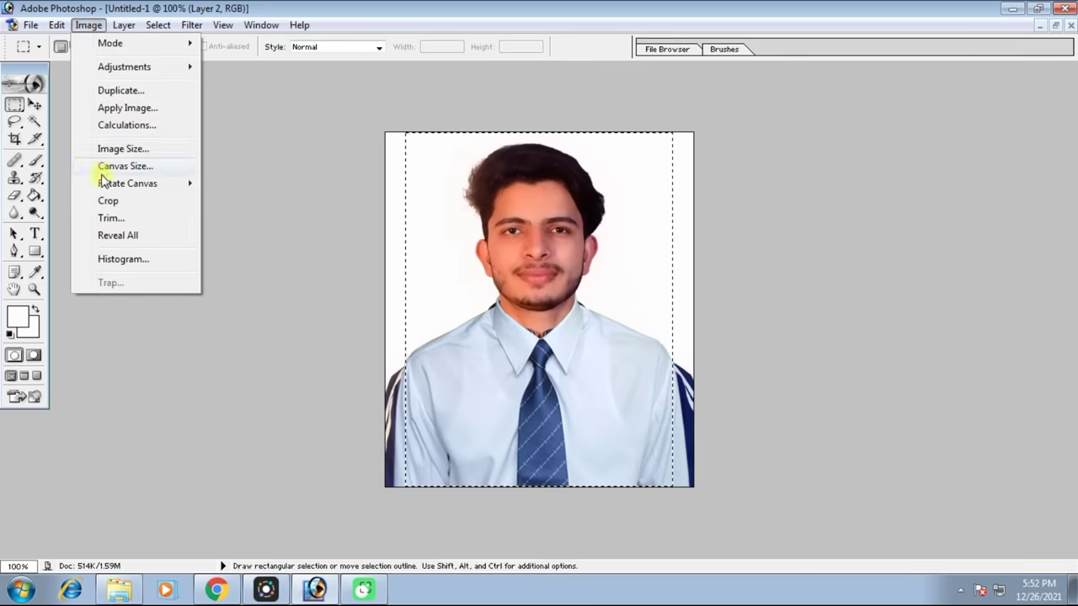
{"action": "left_click", "coordinate": [118, 201]}
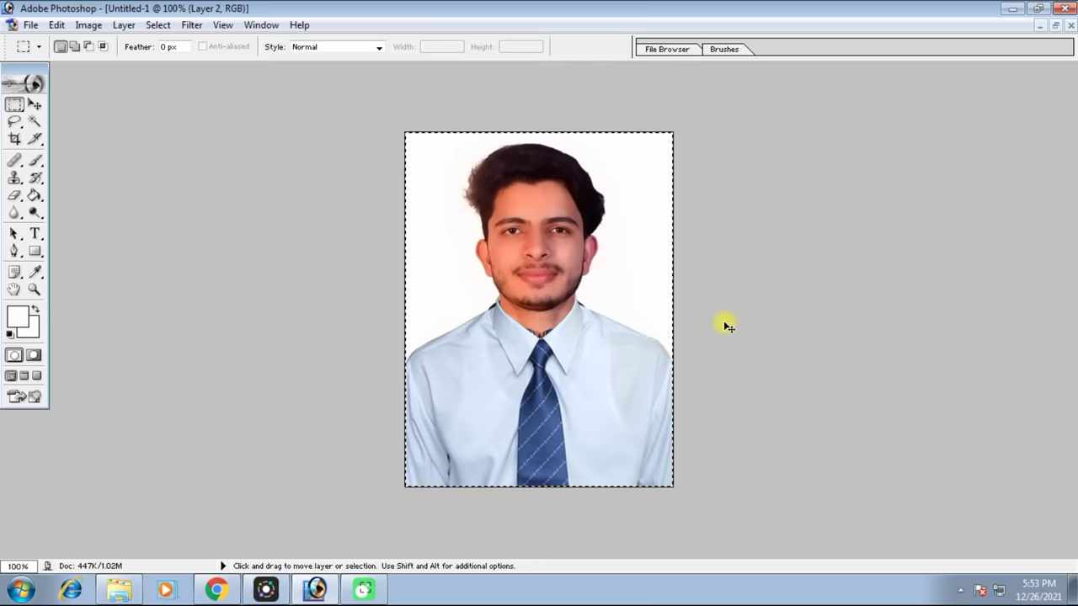
{"action": "key", "text": "ctrl+d"}
{"action": "key", "text": "ctrl+plus"}
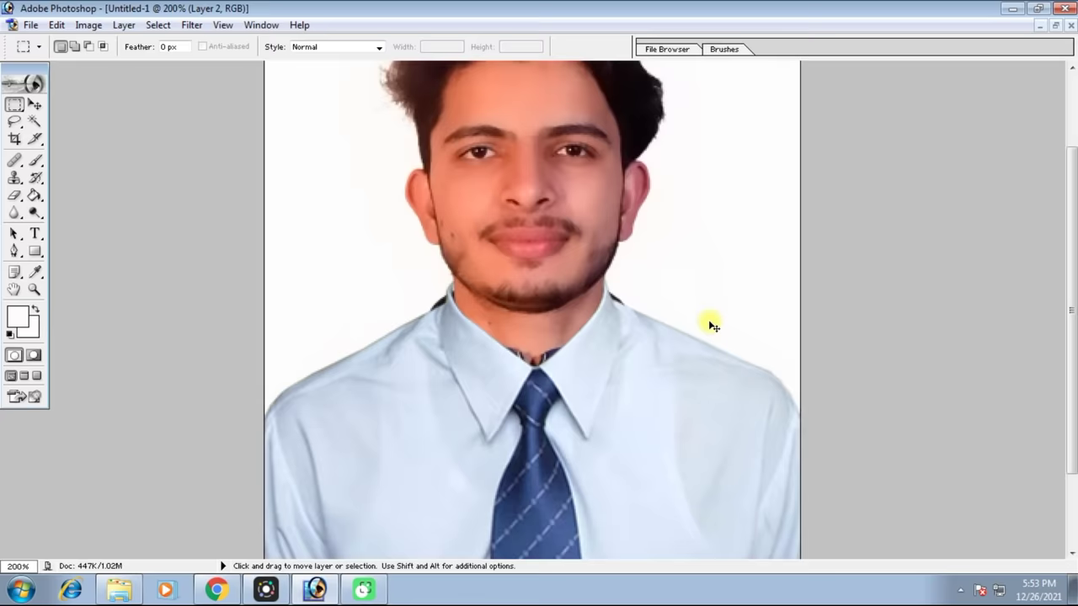
Step: Clone white background over the shadows on the left neck and right collar edges with a 20 px brush
{"action": "key", "text": "ctrl+plus"}
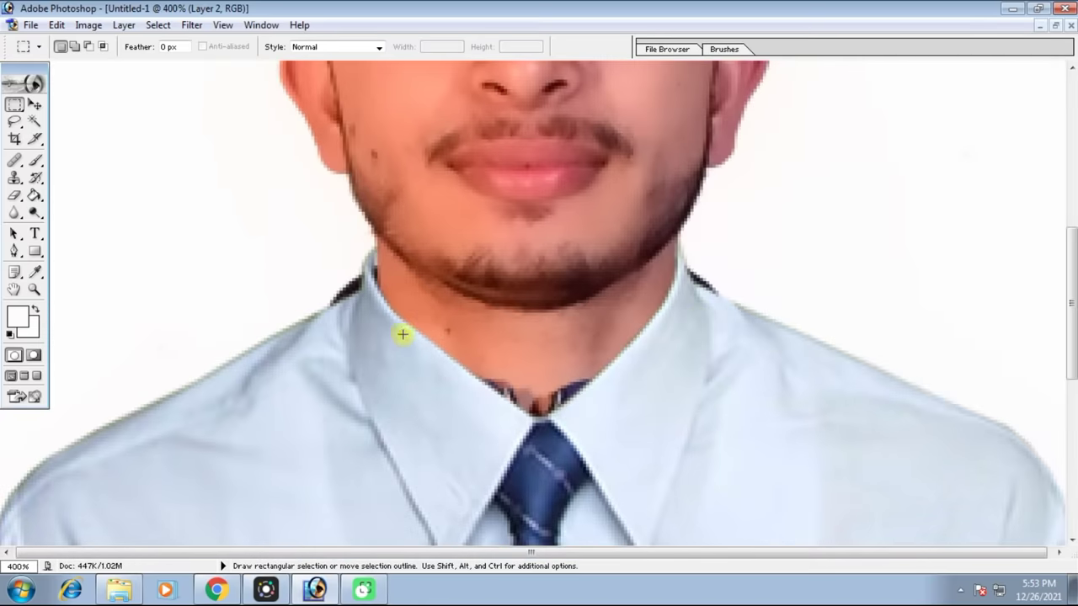
{"action": "key", "text": "v"}
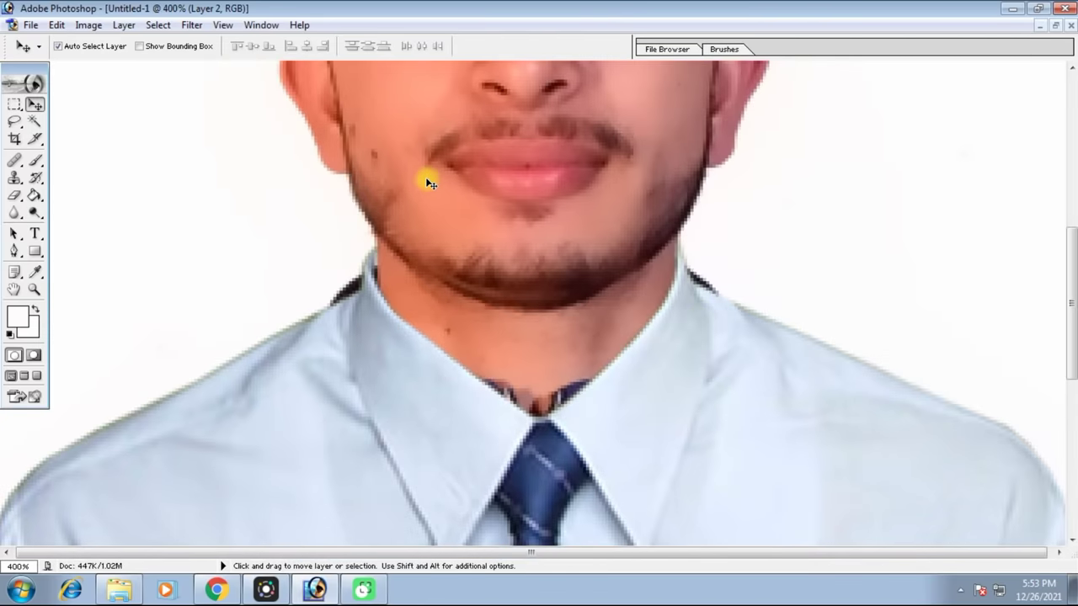
{"action": "left_click", "coordinate": [14, 177]}
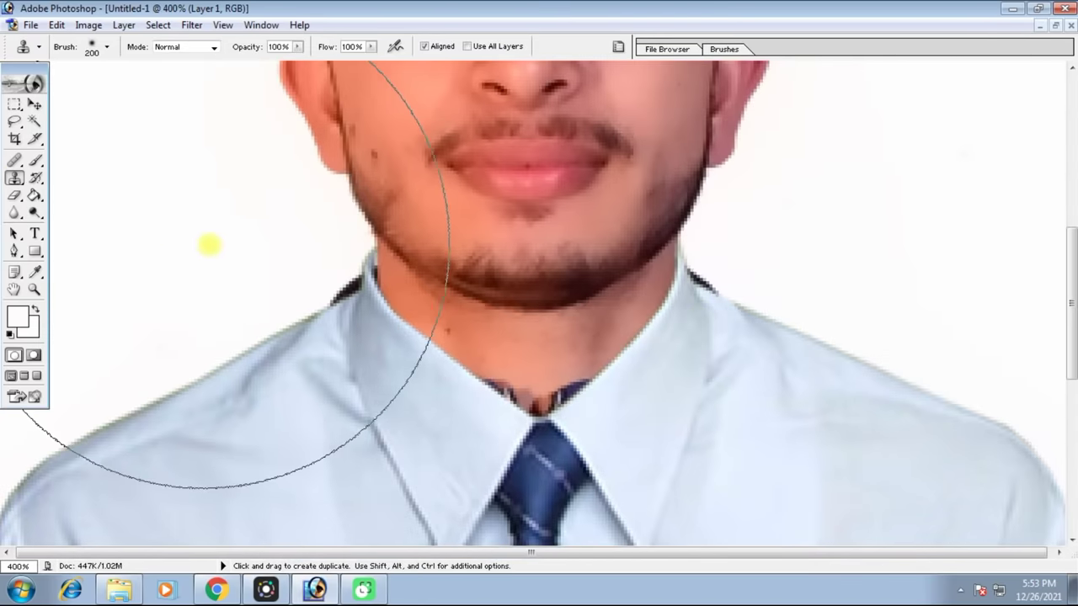
{"action": "key", "text": "bracketleft"}
{"action": "key", "text": "bracketleft"}
{"action": "key", "text": "bracketleft"}
{"action": "key", "text": "bracketleft"}
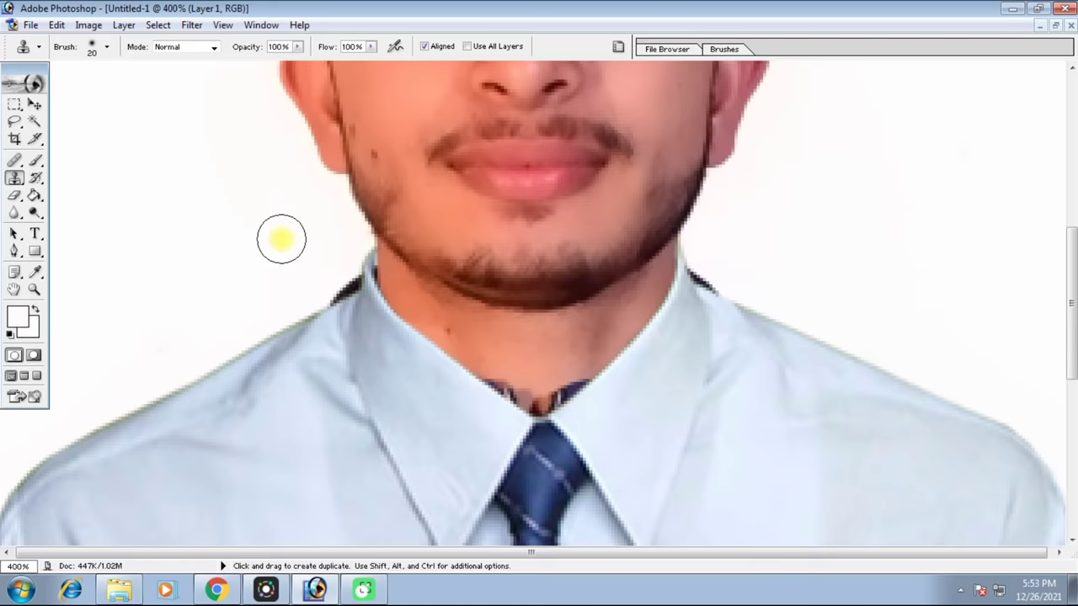
{"action": "left_click", "coordinate": [265, 247], "text": "alt"}
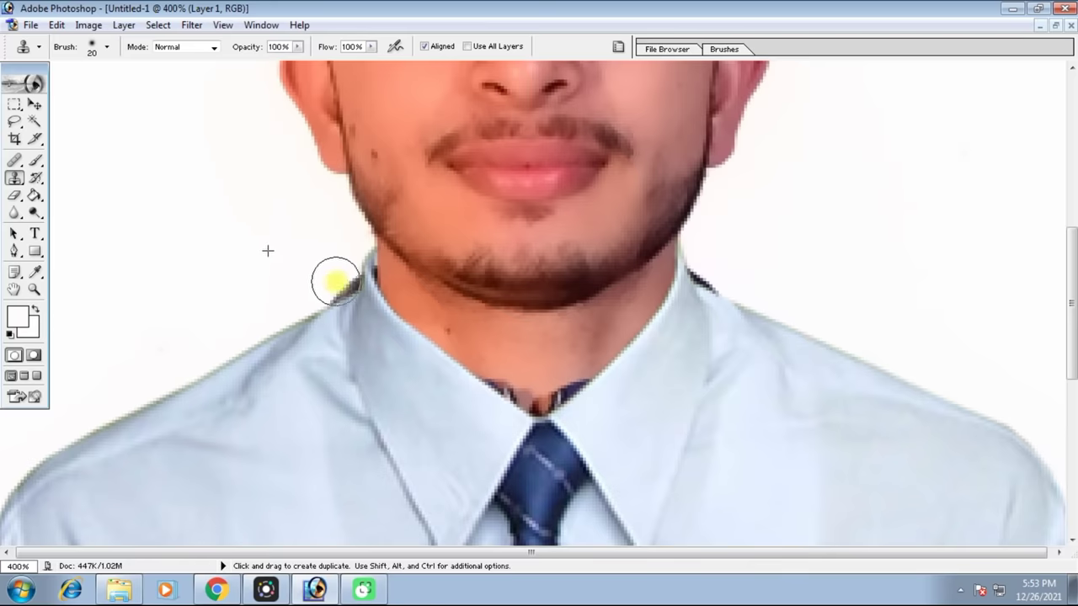
{"action": "left_click_drag", "start_coordinate": [345, 284], "coordinate": [329, 280]}
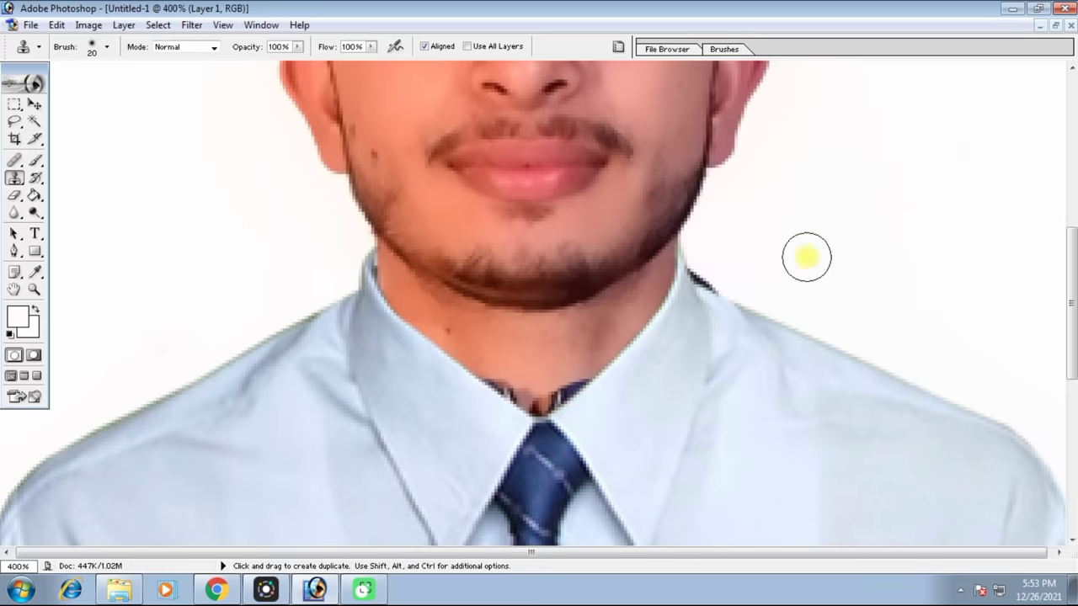
{"action": "left_click", "coordinate": [801, 261], "text": "alt"}
{"action": "left_click_drag", "start_coordinate": [727, 270], "coordinate": [716, 278]}
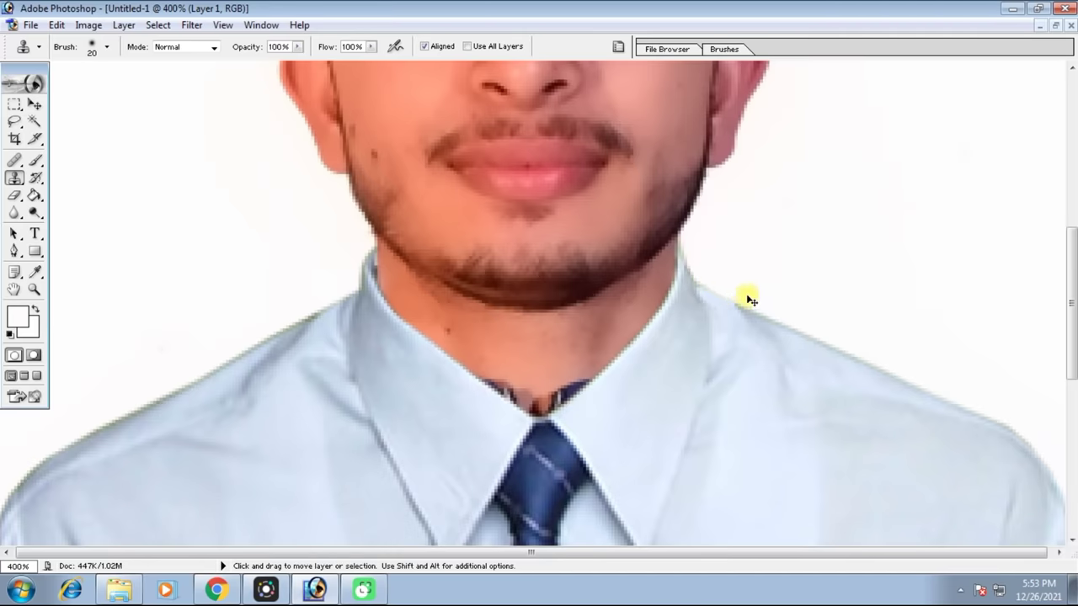
Step: At 700% with a 9 px brush, clone skin over the dark notch at the collar V
{"action": "key", "text": "ctrl+alt"}
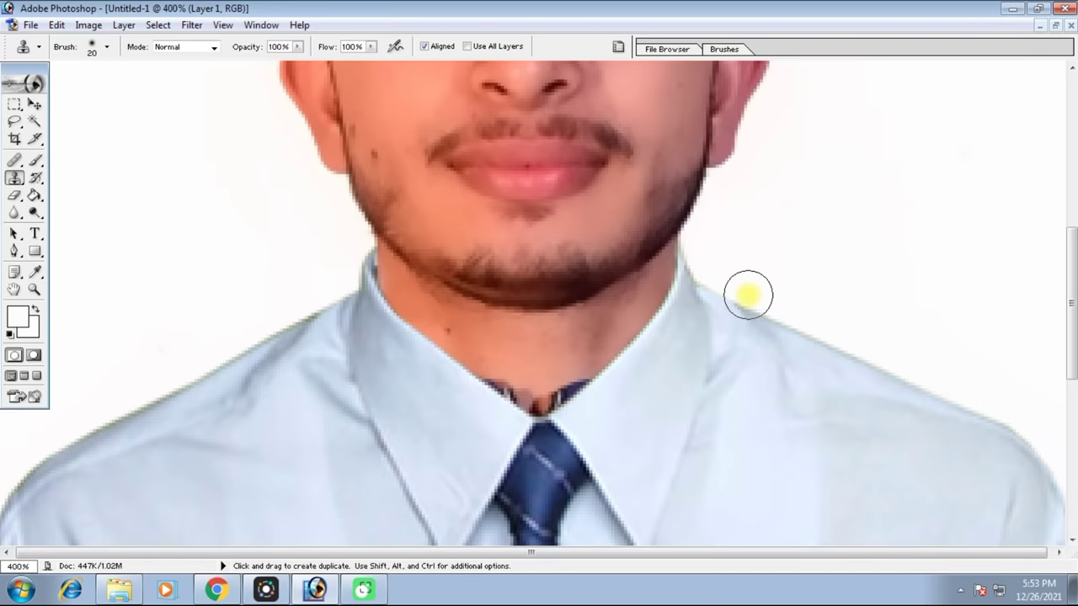
{"action": "left_click", "coordinate": [748, 294], "text": "ctrl"}
{"action": "left_click", "coordinate": [748, 295], "text": "ctrl"}
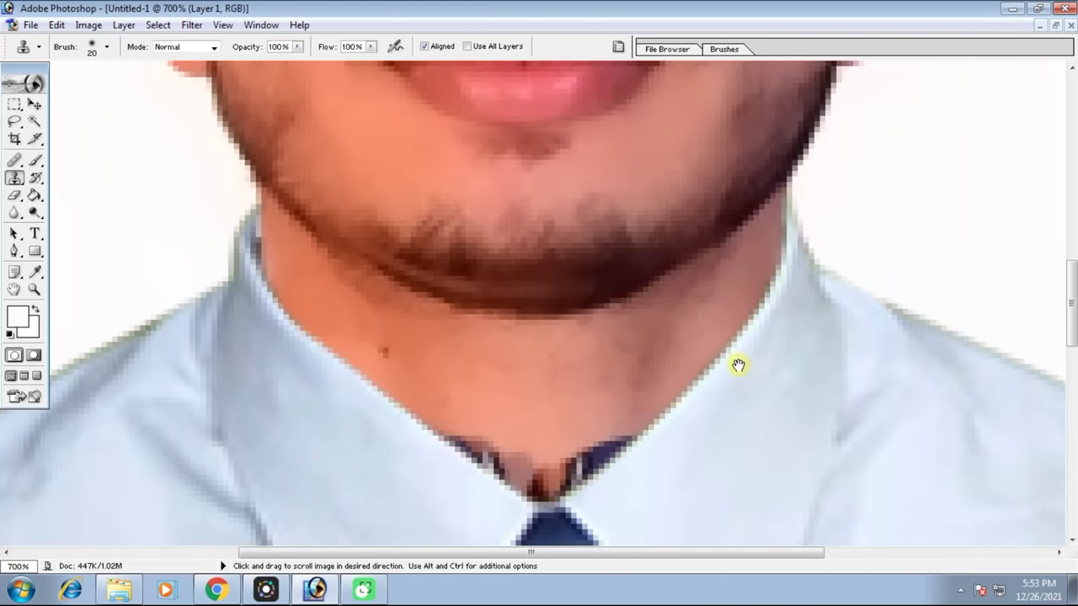
{"action": "left_click_drag", "start_coordinate": [739, 365], "coordinate": [692, 230]}
{"action": "key", "text": "bracketleft"}
{"action": "key", "text": "bracketleft"}
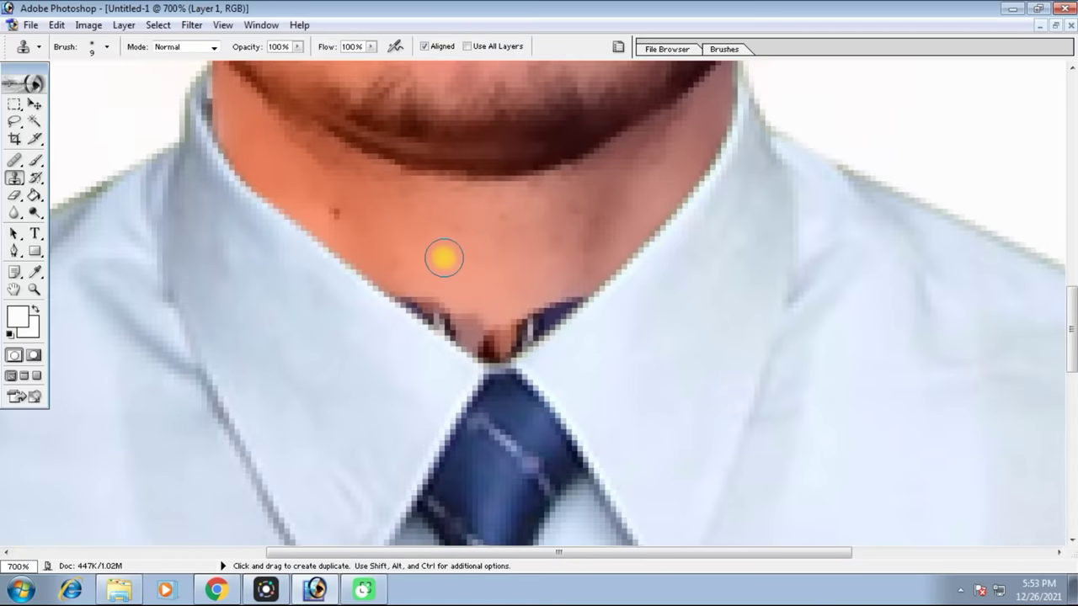
{"action": "mouse_move", "coordinate": [421, 284]}
{"action": "left_mouse_down"}
{"action": "mouse_move", "coordinate": [418, 305]}
{"action": "mouse_move", "coordinate": [464, 312]}
{"action": "mouse_move", "coordinate": [464, 332]}
{"action": "left_mouse_up"}
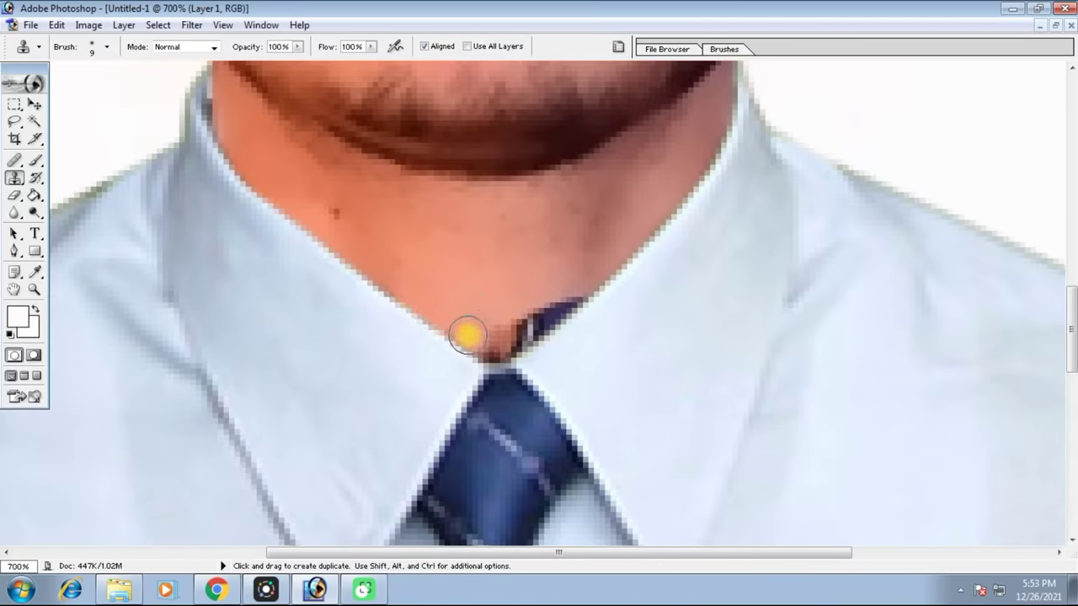
{"action": "mouse_move", "coordinate": [503, 292]}
{"action": "left_mouse_down"}
{"action": "mouse_move", "coordinate": [549, 316]}
{"action": "mouse_move", "coordinate": [580, 303]}
{"action": "left_mouse_up"}
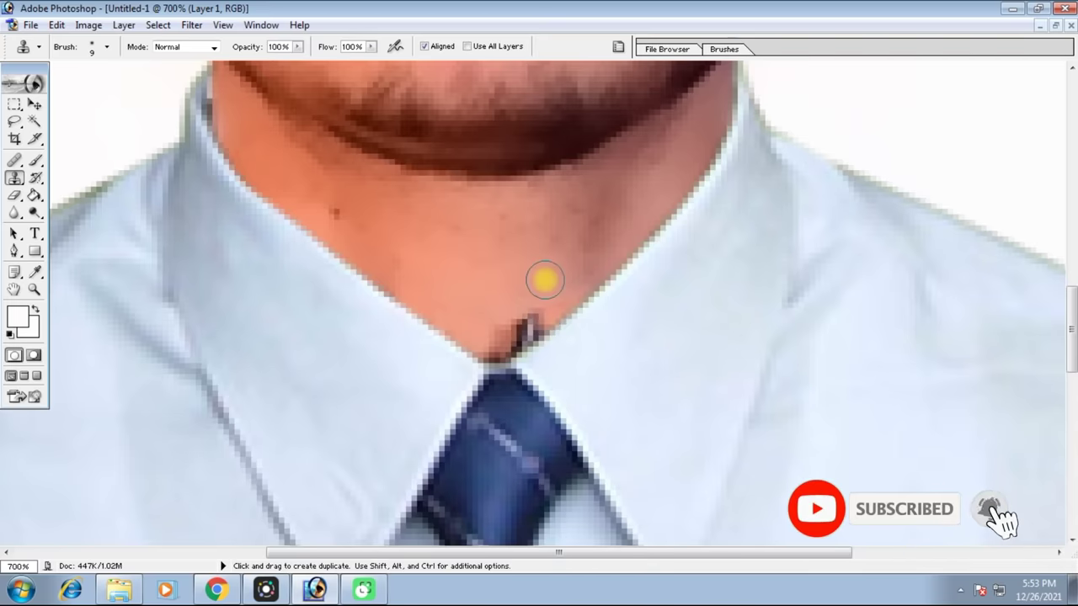
{"action": "mouse_move", "coordinate": [545, 280]}
{"action": "left_mouse_down"}
{"action": "mouse_move", "coordinate": [540, 320]}
{"action": "mouse_move", "coordinate": [499, 344]}
{"action": "left_mouse_up"}
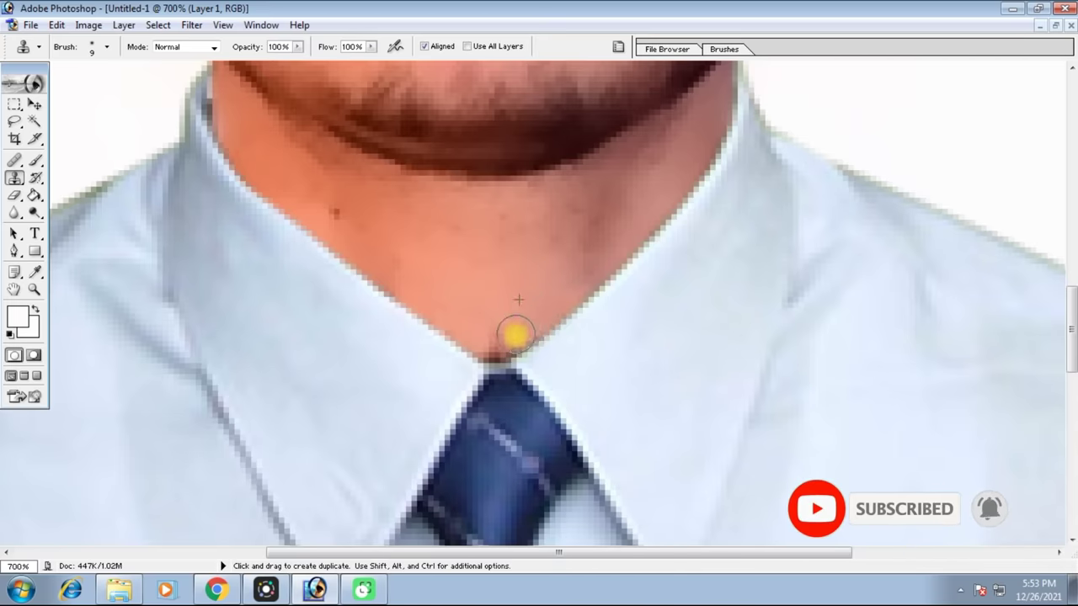
{"action": "left_click_drag", "start_coordinate": [522, 308], "coordinate": [624, 539]}
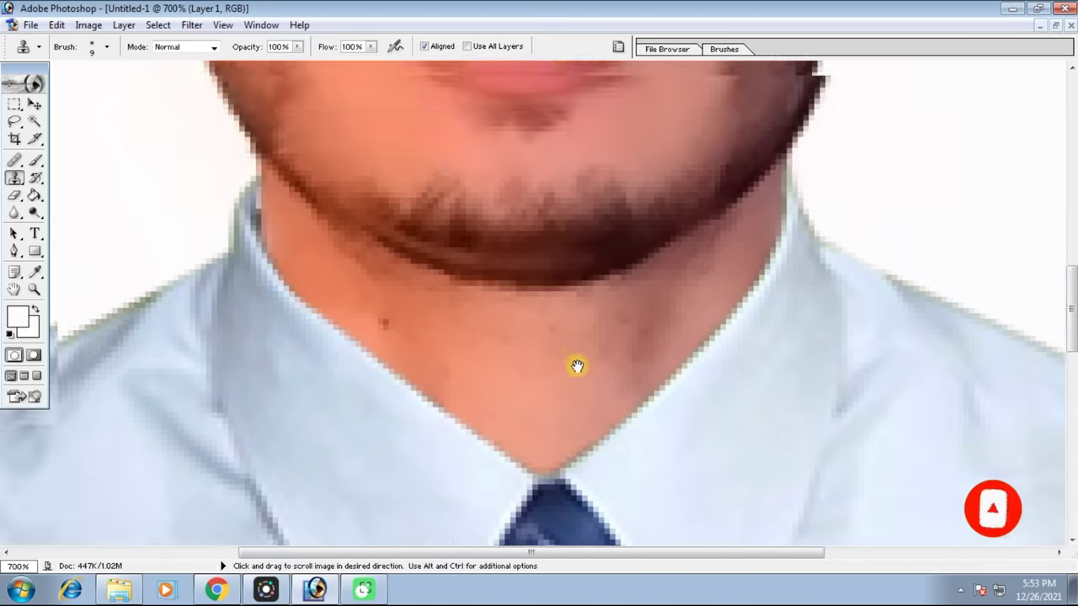
{"action": "mouse_move", "coordinate": [341, 337]}
{"action": "left_mouse_down"}
{"action": "mouse_move", "coordinate": [368, 366]}
{"action": "mouse_move", "coordinate": [352, 394]}
{"action": "left_mouse_up"}
{"action": "key", "text": "v"}
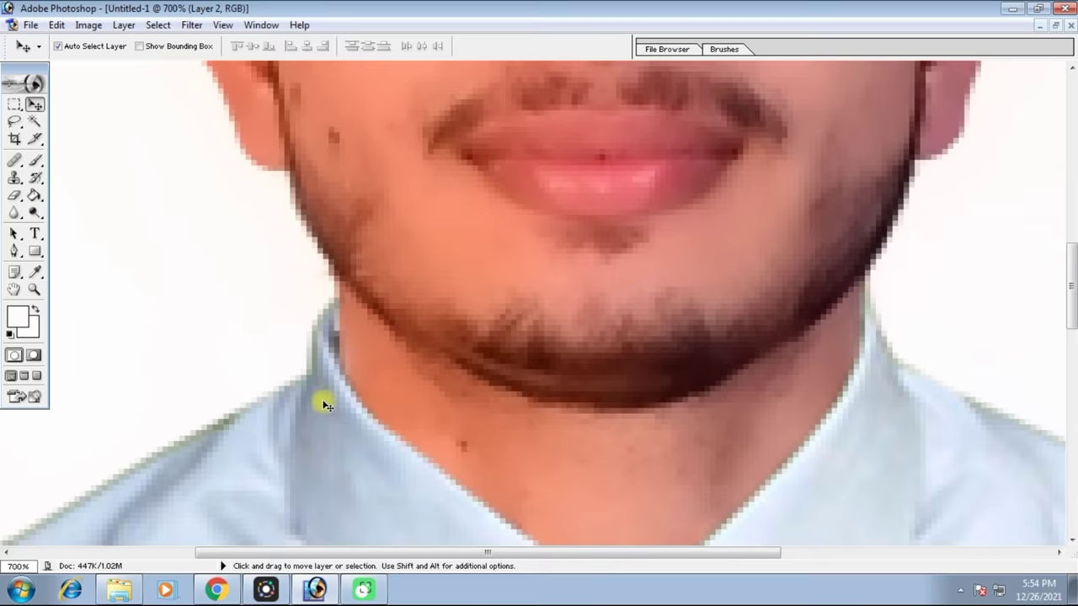
Step: Clone collar colour over the pale neck edge at the left collar, then zoom out
{"action": "key", "text": "s"}
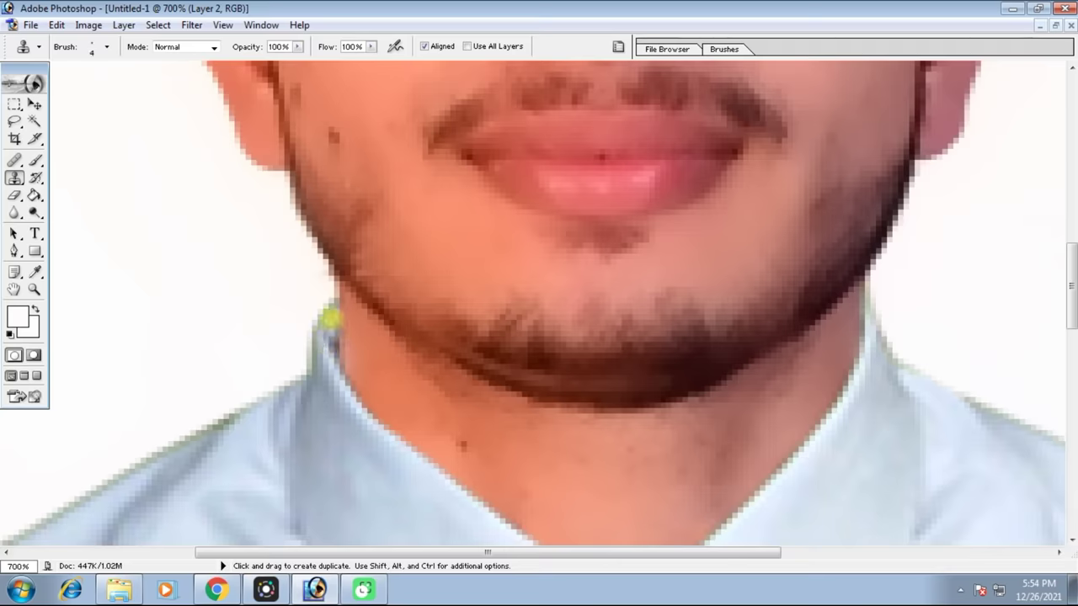
{"action": "left_click_drag", "start_coordinate": [327, 331], "coordinate": [330, 348]}
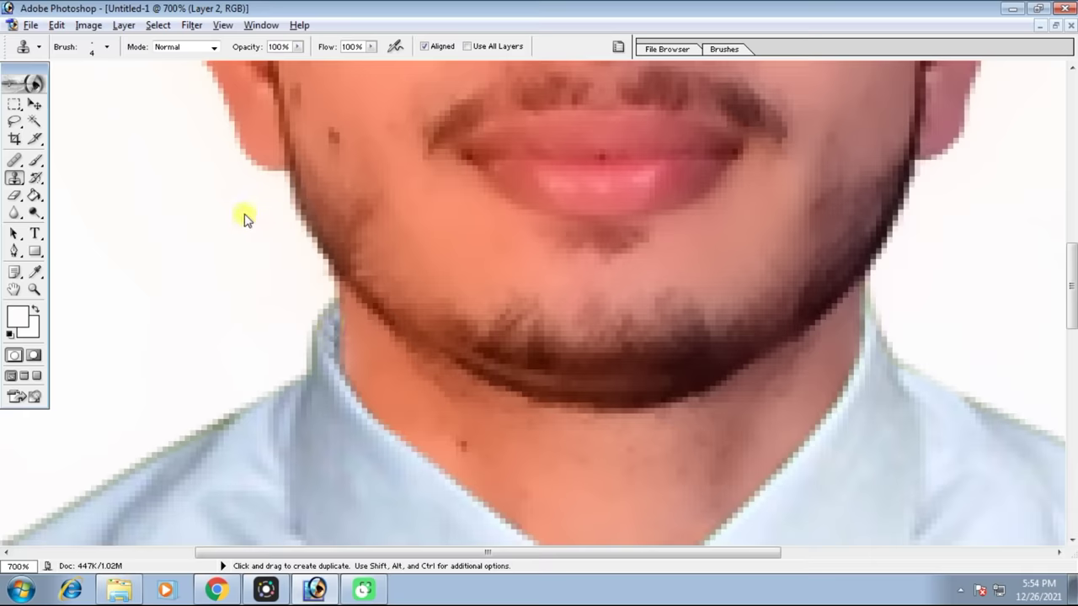
{"action": "key", "text": "ctrl+minus"}
{"action": "key", "text": "ctrl+minus"}
{"action": "key", "text": "ctrl+minus"}
{"action": "key", "text": "ctrl+minus"}
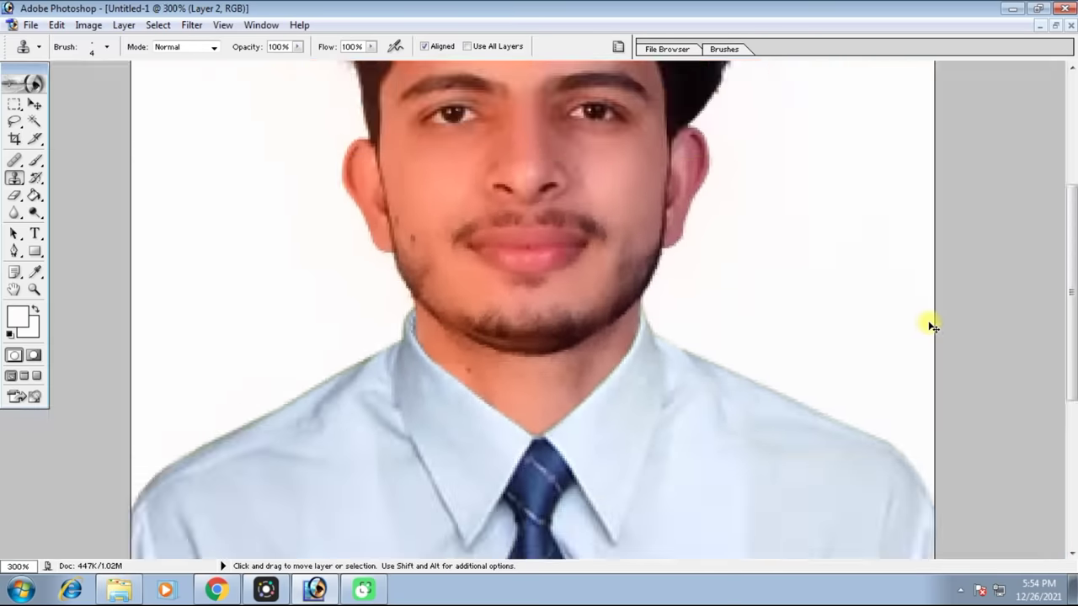
{"action": "key", "text": "ctrl+minus"}
{"action": "key", "text": "ctrl+minus"}
{"action": "key", "text": "c"}
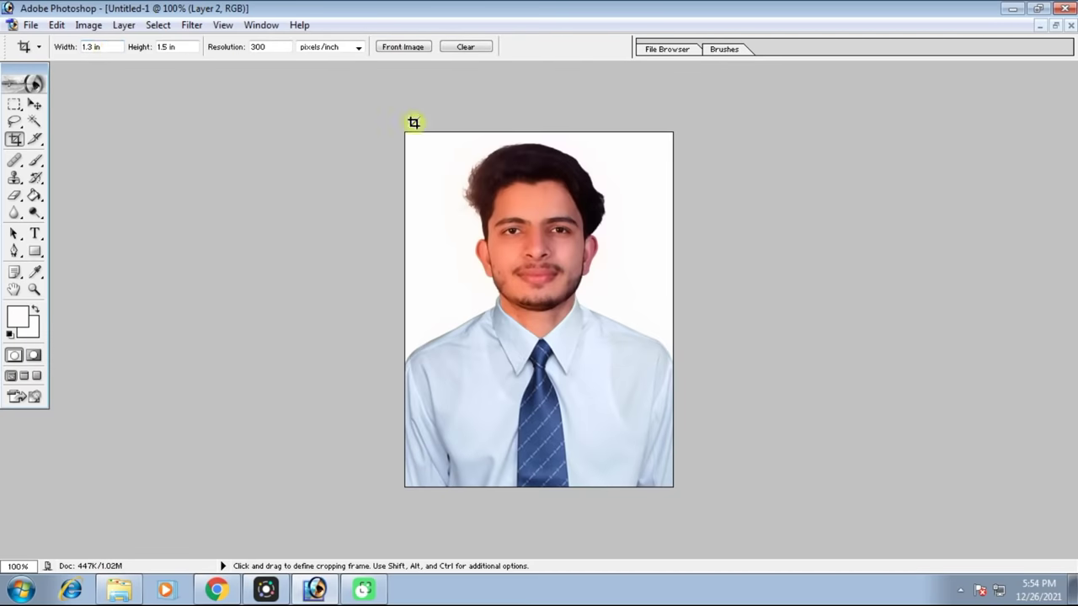
Step: Crop the portrait to a 1.3 × 1.5 in, 300 ppi area, nudged slightly downward
{"action": "left_click_drag", "start_coordinate": [404, 127], "coordinate": [748, 440]}
{"action": "left_click_drag", "start_coordinate": [663, 354], "coordinate": [664, 355]}
{"action": "key", "text": "Return"}
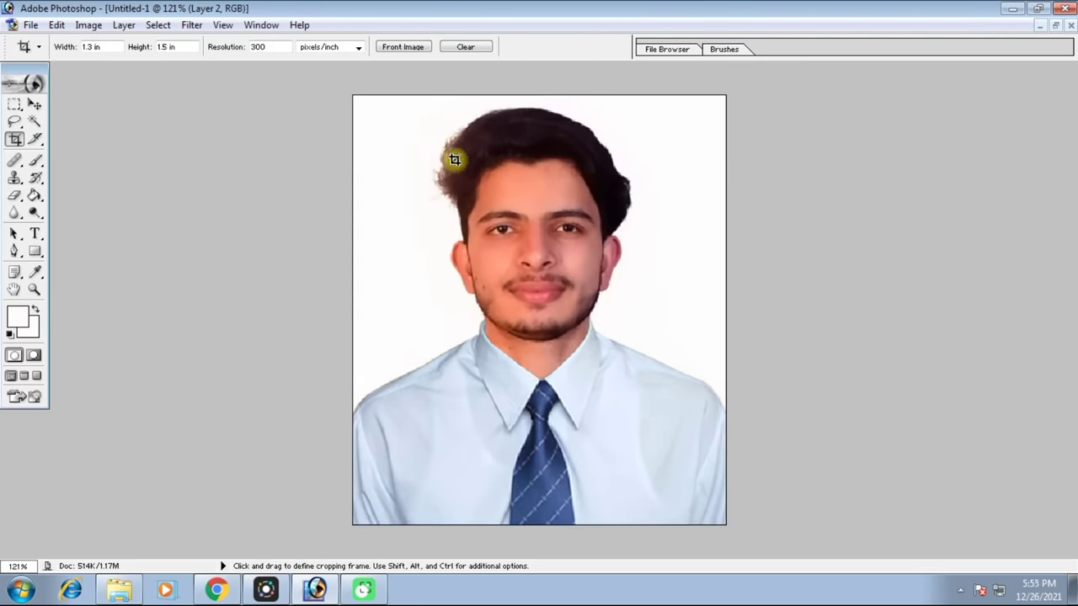
{"action": "key", "text": "p"}
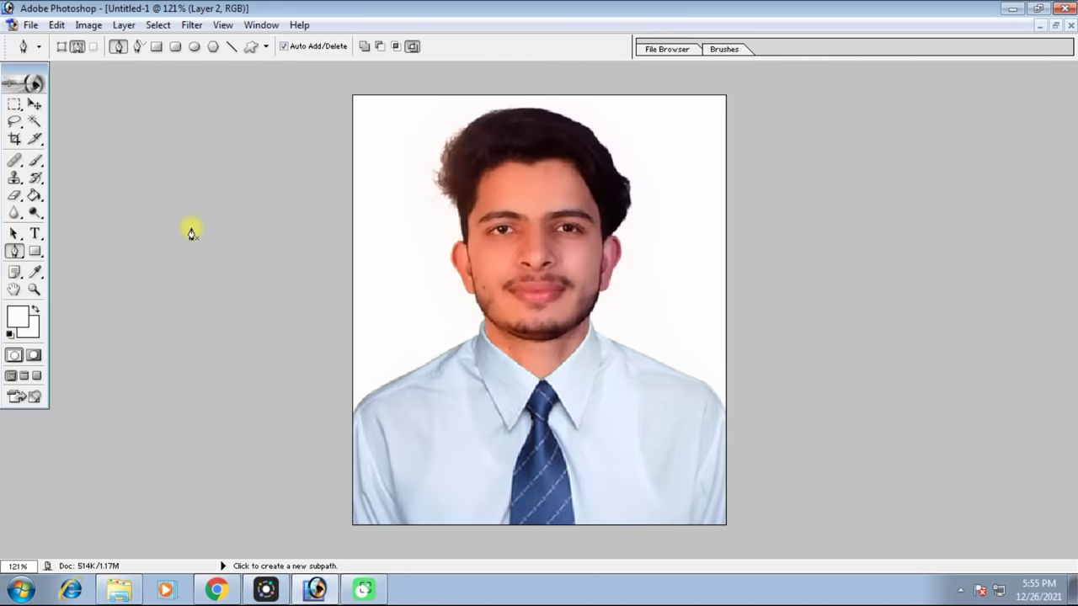
Step: Trace a closed path around the stray hair wisps left of the head and make it a selection
{"action": "left_click", "coordinate": [477, 115]}
{"action": "left_click", "coordinate": [449, 172]}
{"action": "left_click", "coordinate": [430, 216]}
{"action": "left_click", "coordinate": [415, 145]}
{"action": "left_click", "coordinate": [451, 110]}
{"action": "left_click", "coordinate": [476, 114]}
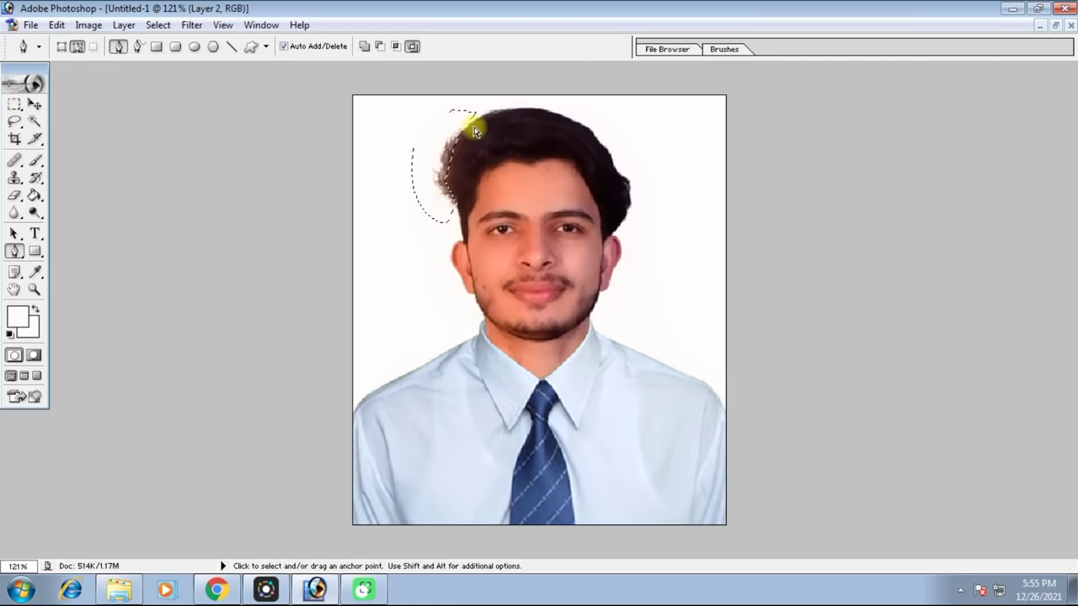
{"action": "key", "text": "ctrl+Return"}
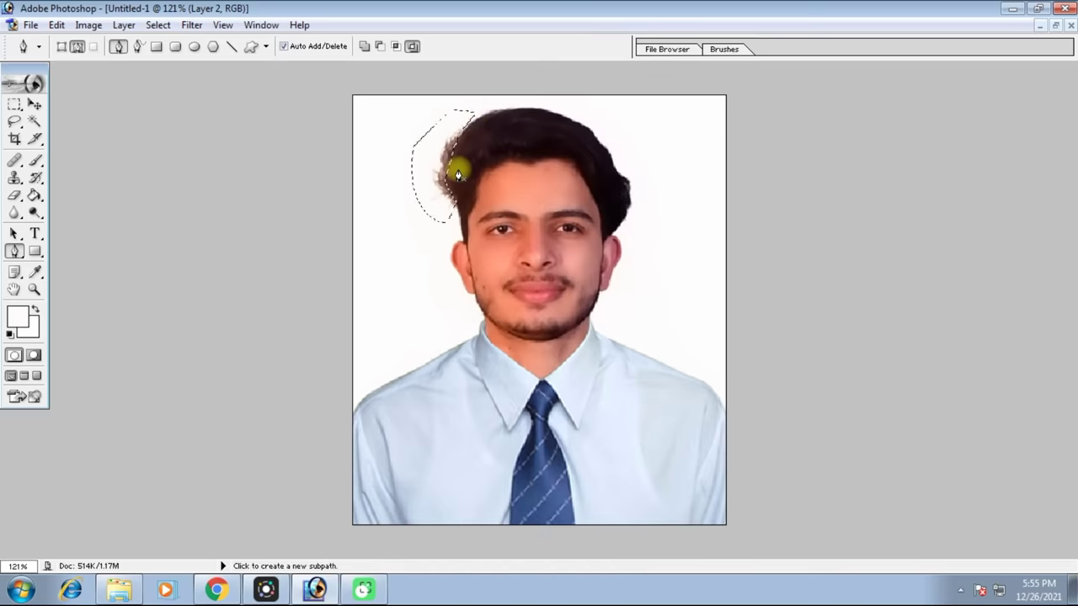
Step: Feather the hair selection by 1 px, clear it to white, and deselect
{"action": "left_click", "coordinate": [157, 25]}
{"action": "left_click", "coordinate": [186, 142]}
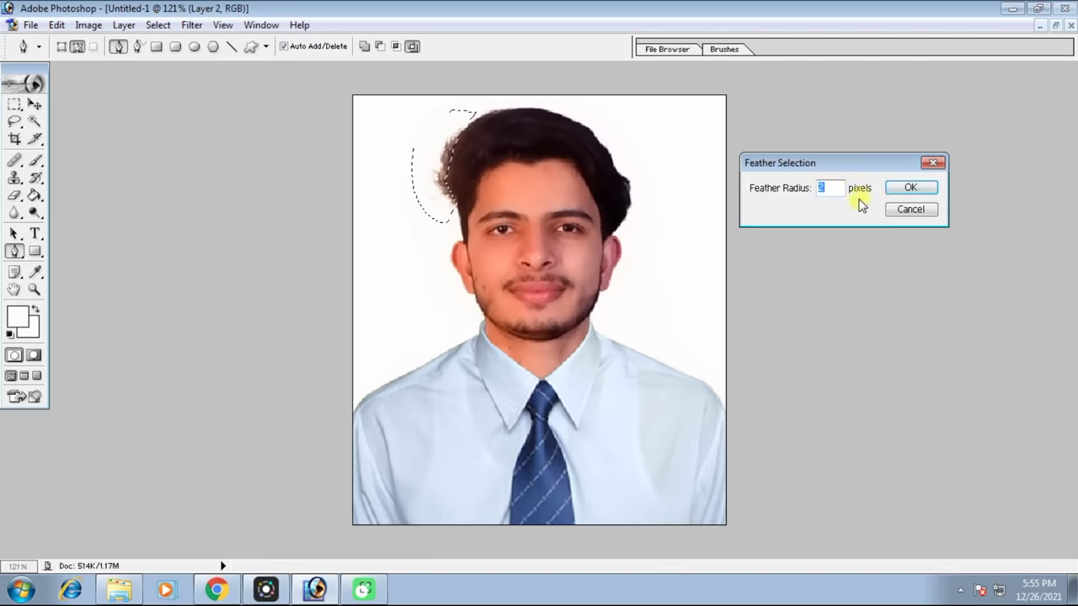
{"action": "type", "text": "1"}
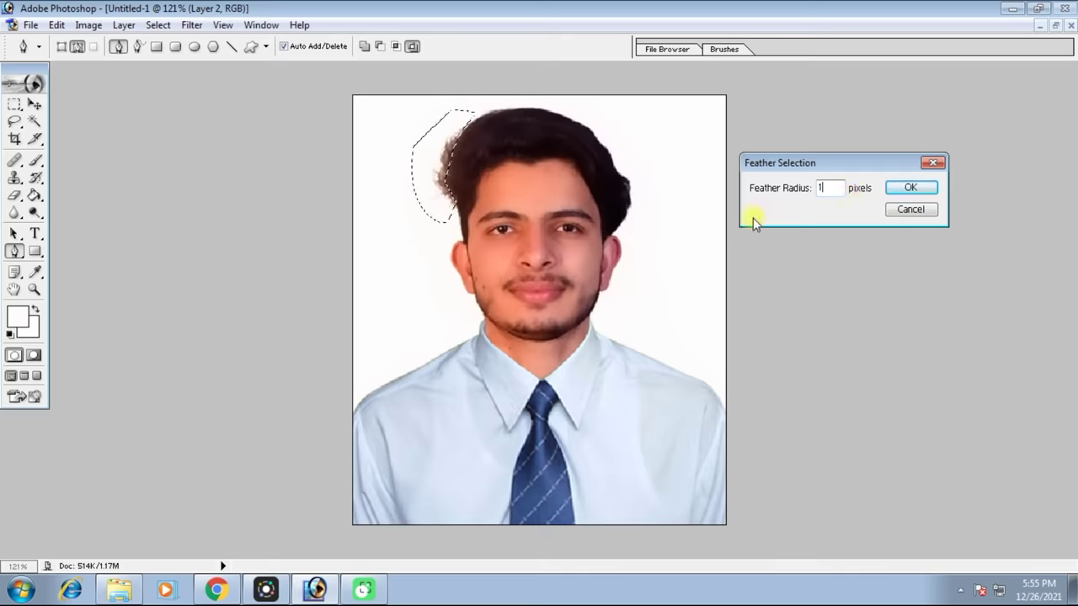
{"action": "left_click", "coordinate": [912, 188]}
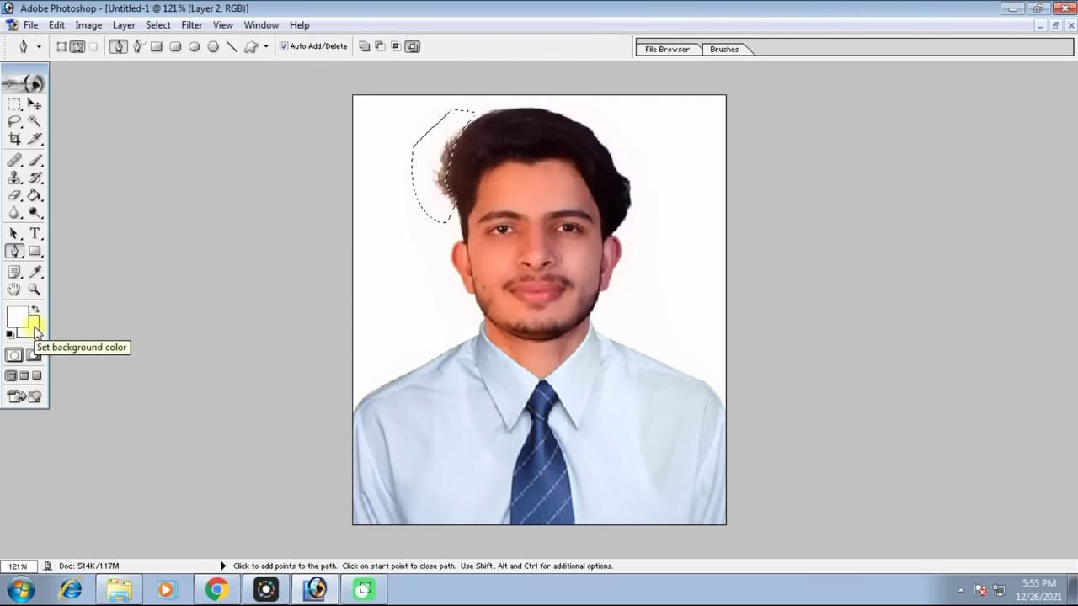
{"action": "key", "text": "v"}
{"action": "key", "text": "Delete"}
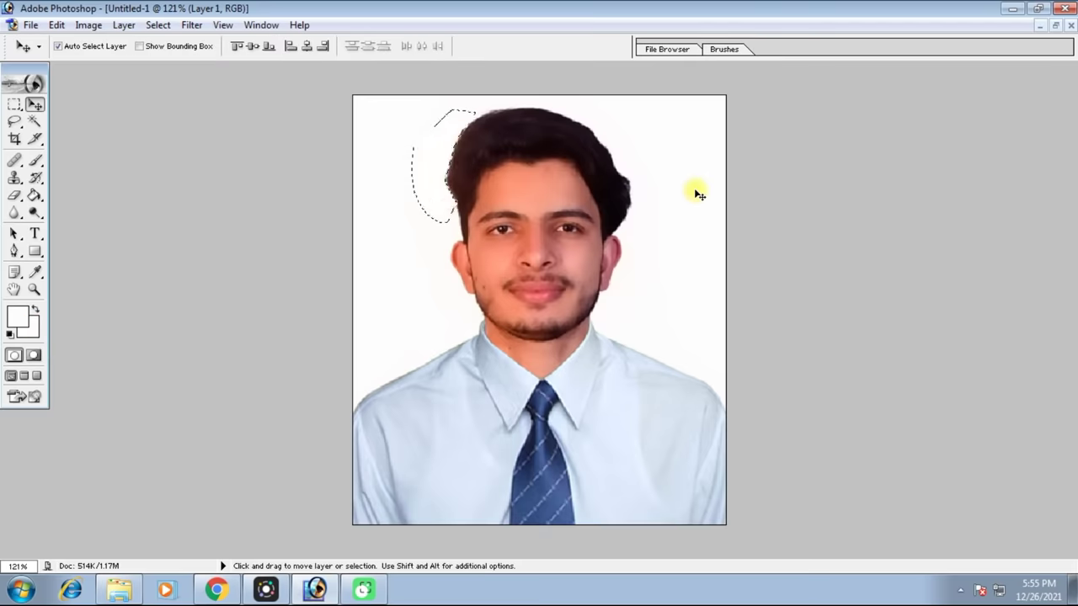
{"action": "key", "text": "ctrl+d"}
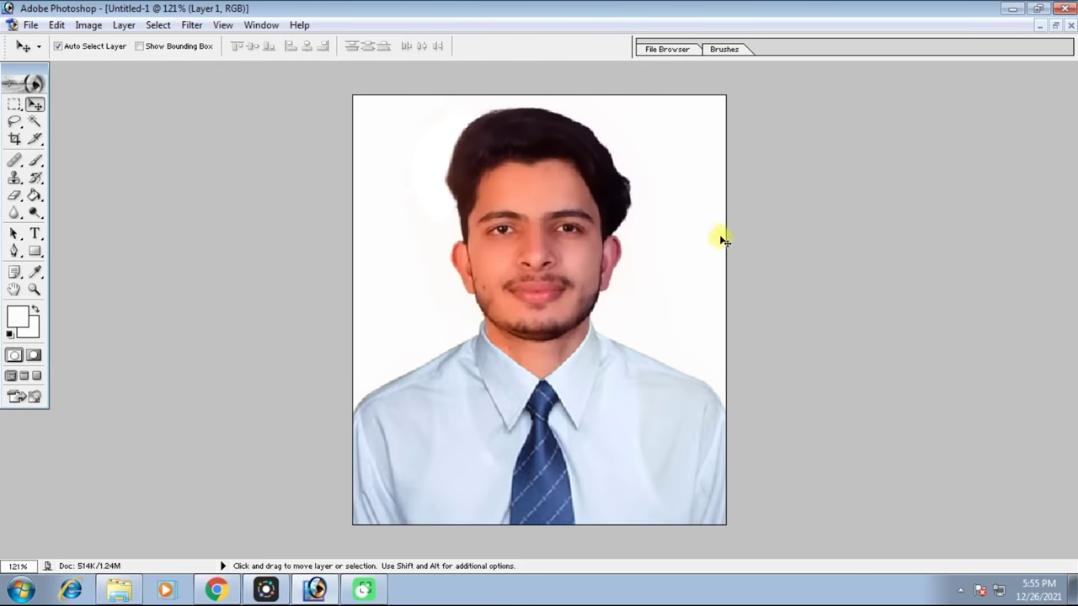
{"action": "key", "text": "ctrl+minus"}
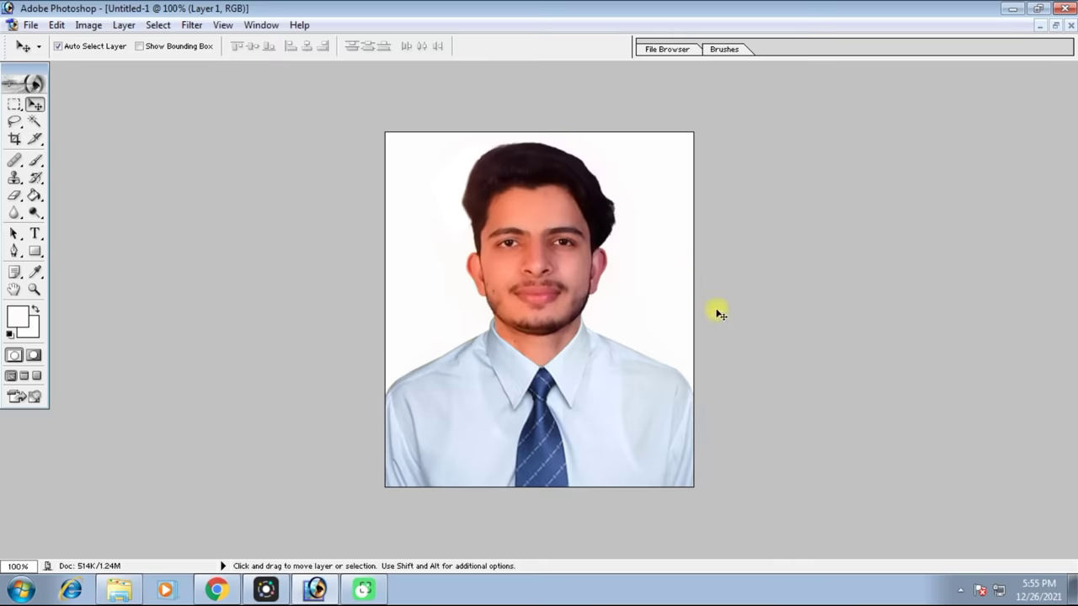
Step: Stroke the entire canvas with a 5 px black border, then deselect
{"action": "key", "text": "ctrl+a"}
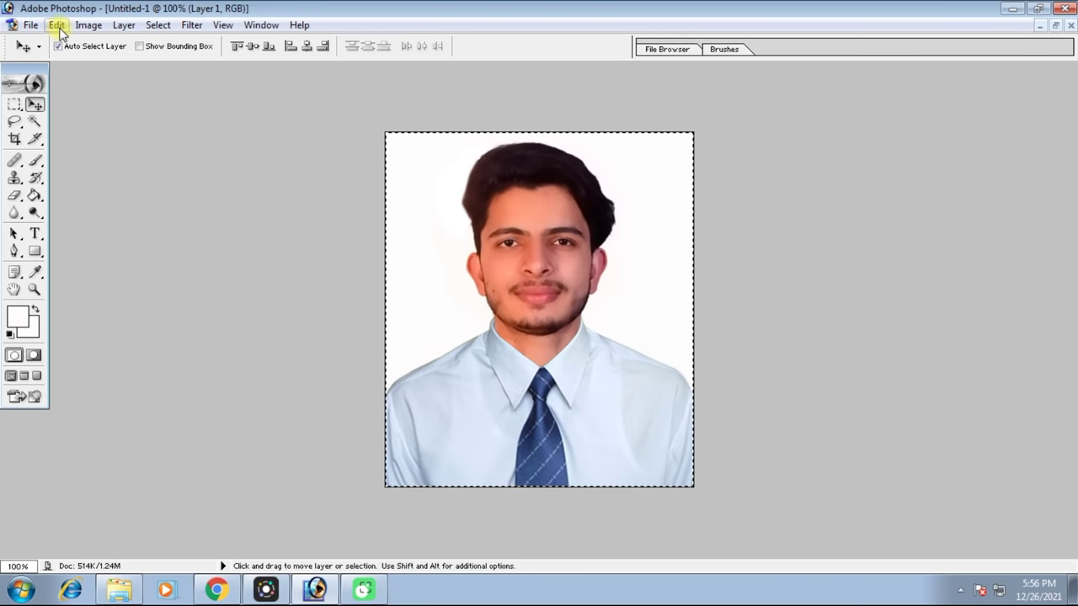
{"action": "left_click", "coordinate": [56, 25]}
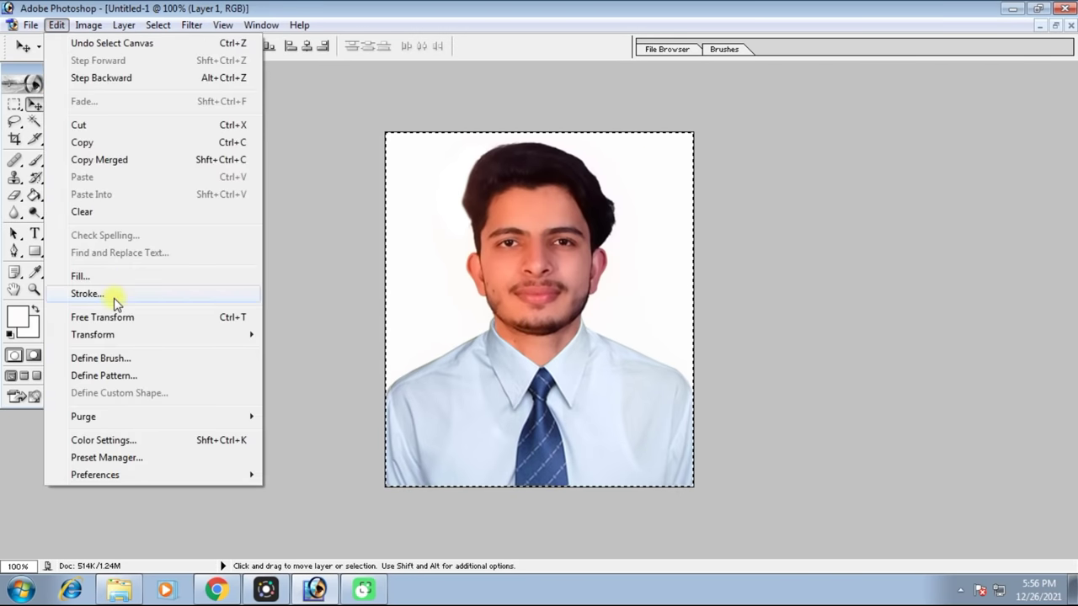
{"action": "left_click", "coordinate": [116, 294]}
{"action": "mouse_move", "coordinate": [542, 152]}
{"action": "left_mouse_down"}
{"action": "mouse_move", "coordinate": [859, 109]}
{"action": "mouse_move", "coordinate": [864, 97]}
{"action": "left_mouse_up"}
{"action": "type", "text": "5"}
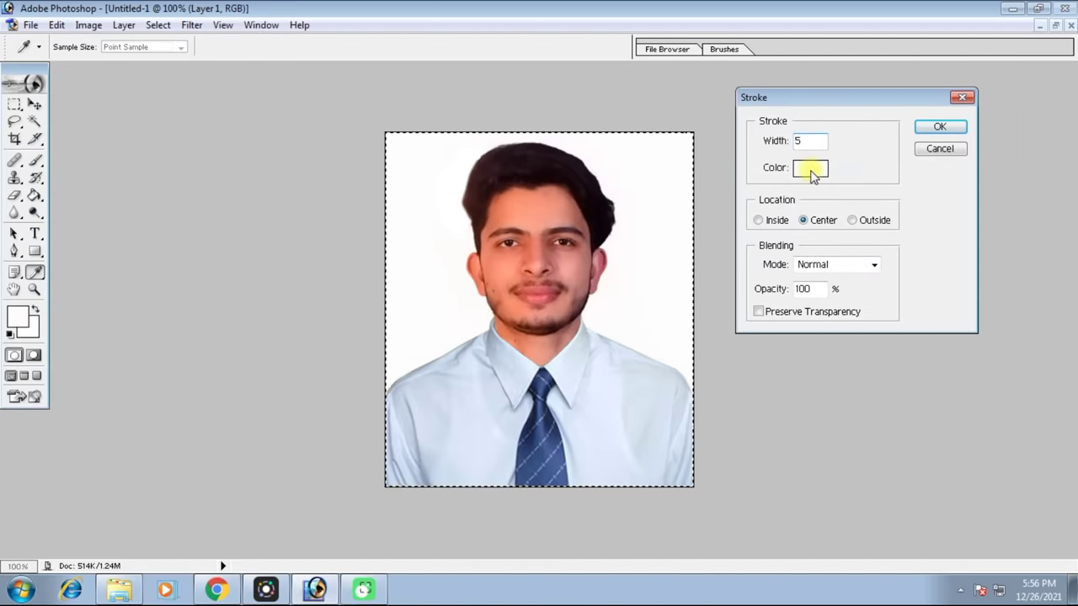
{"action": "left_click", "coordinate": [810, 170]}
{"action": "left_click", "coordinate": [828, 264]}
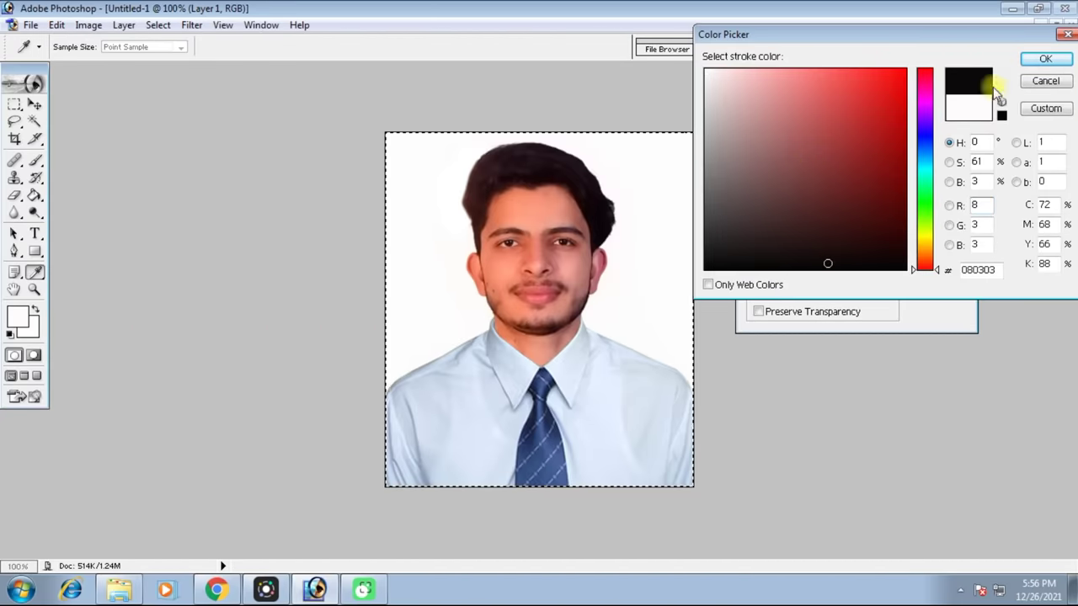
{"action": "left_click", "coordinate": [1044, 59]}
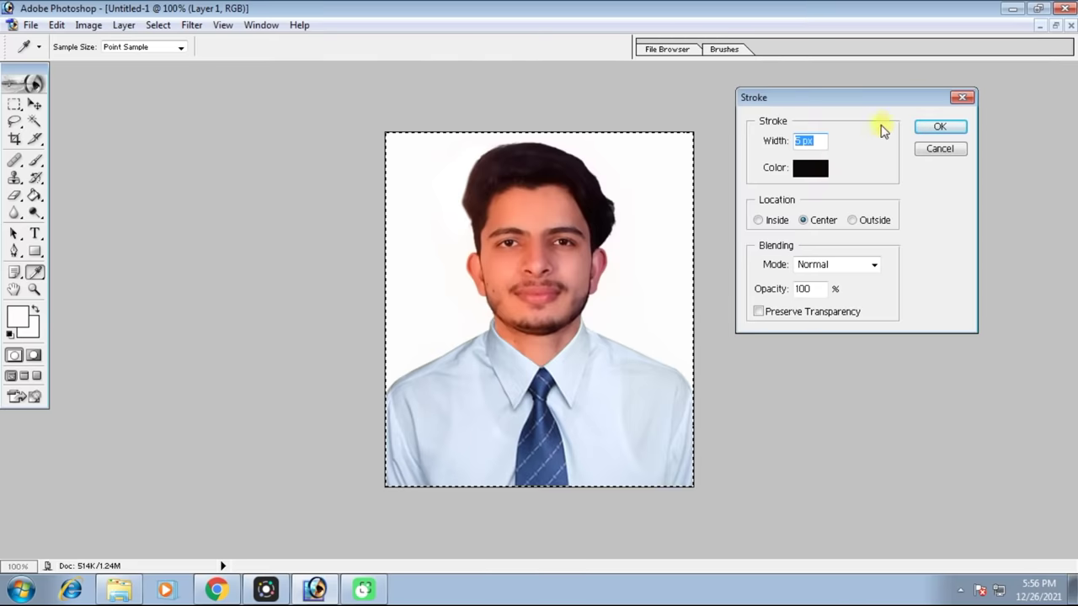
{"action": "left_click", "coordinate": [938, 127]}
{"action": "key", "text": "v"}
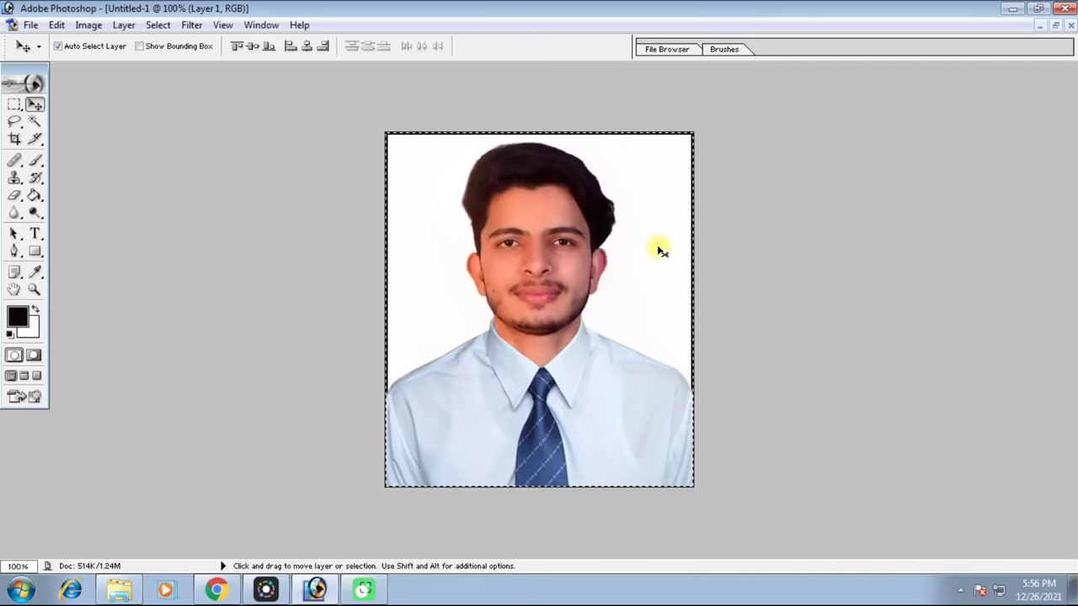
{"action": "key", "text": "ctrl+d"}
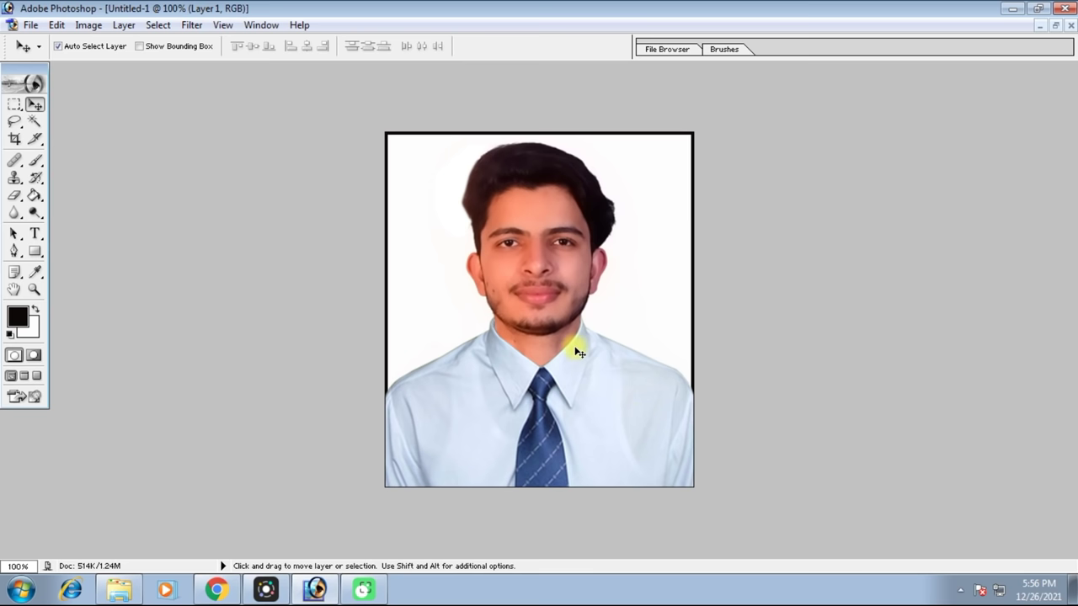
Step: Merge all layers into one and reapply the black stroke around the flattened image
{"action": "key", "text": "shift"}
{"action": "key", "text": "ctrl+shift+e"}
{"action": "key", "text": "ctrl+a"}
{"action": "left_click", "coordinate": [57, 25]}
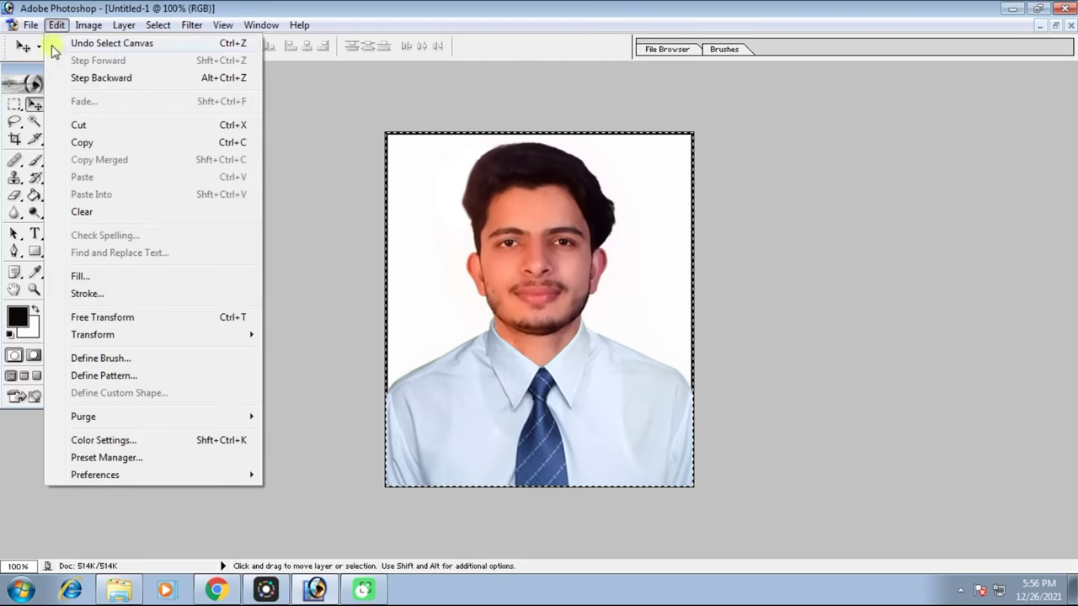
{"action": "left_click", "coordinate": [102, 295]}
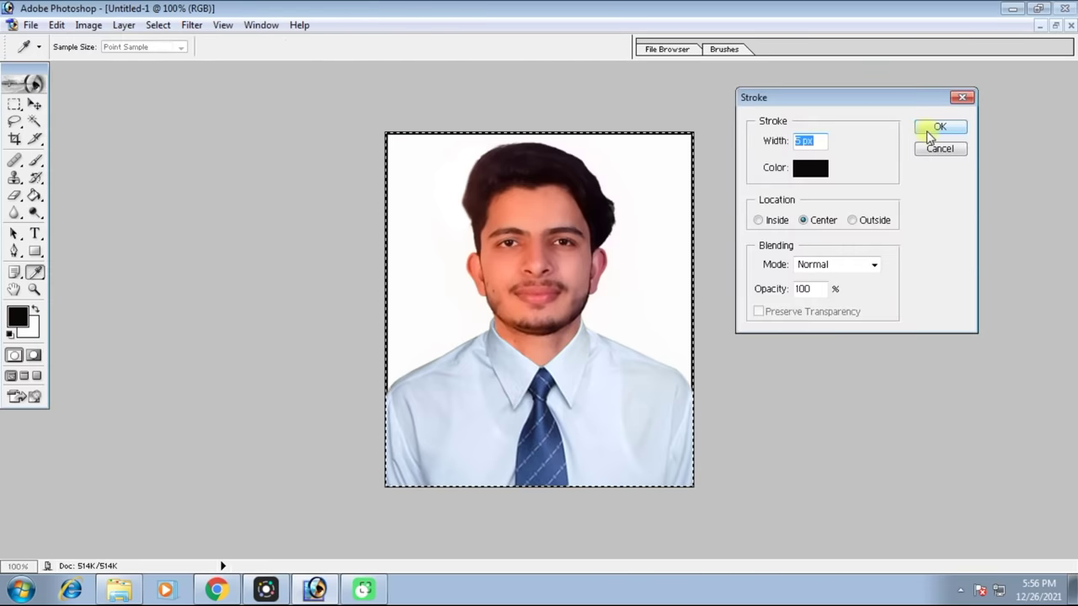
{"action": "left_click", "coordinate": [936, 128]}
{"action": "key", "text": "ctrl+d"}
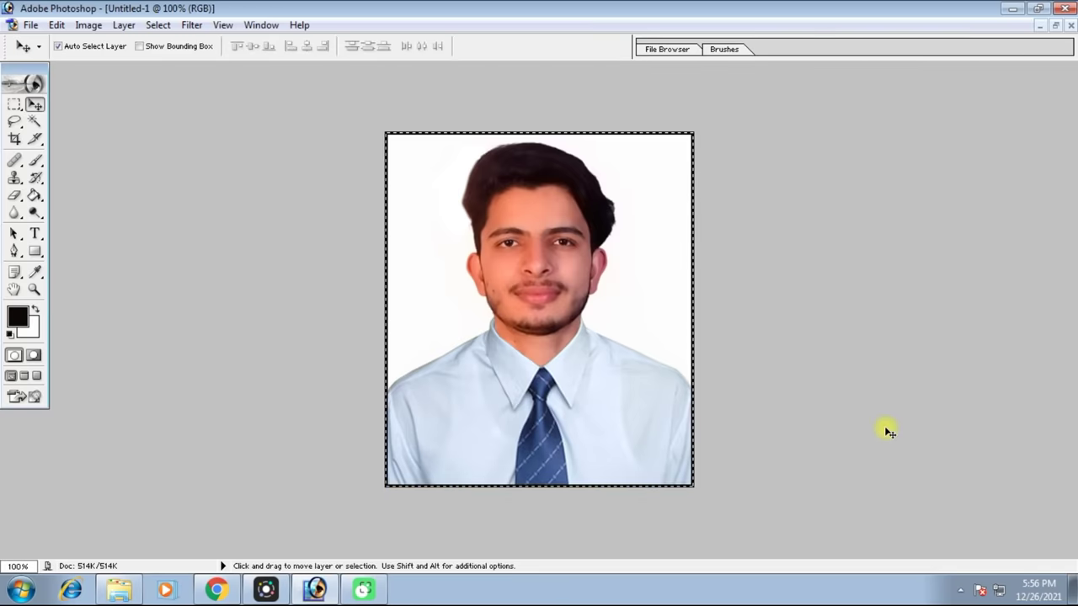
{"action": "scroll", "coordinate": [976, 265], "scroll_direction": "down", "scroll_amount": 2}
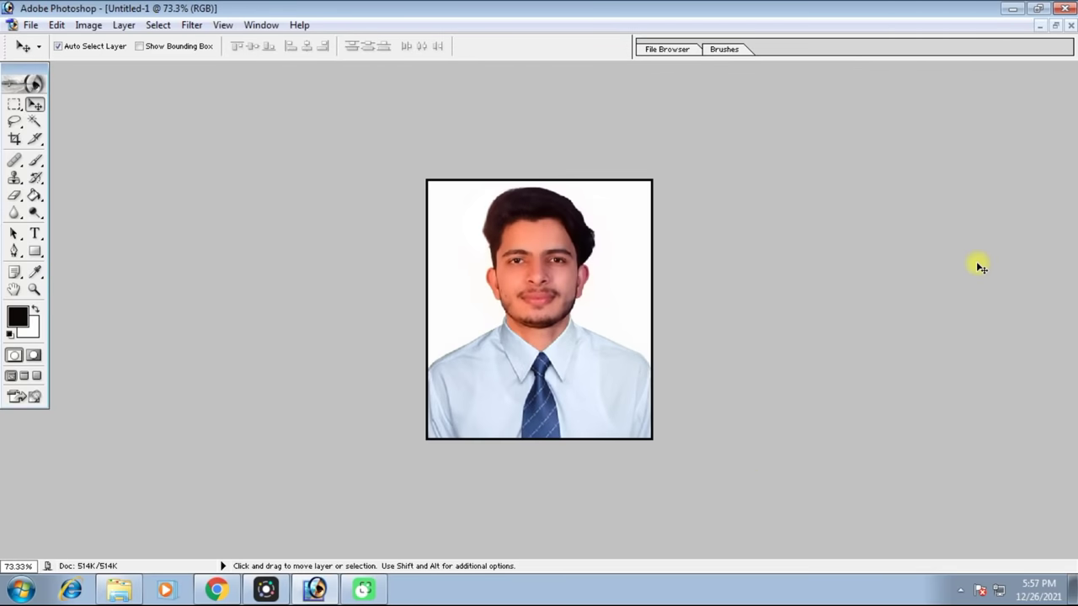
{"action": "scroll", "coordinate": [976, 266], "scroll_direction": "up", "scroll_amount": 1}
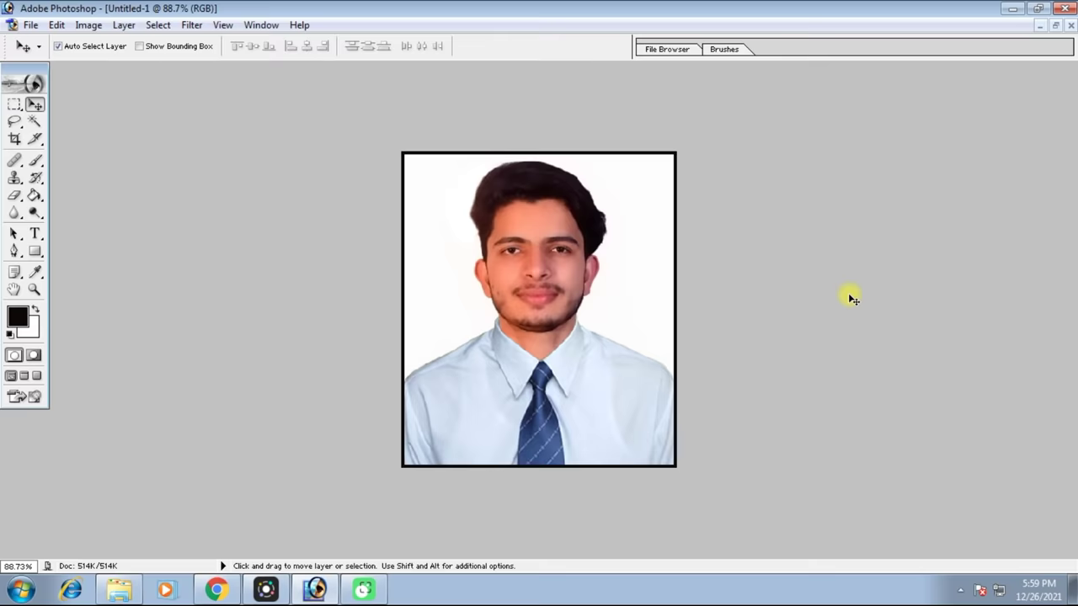
{"action": "key", "text": "ctrl+0"}
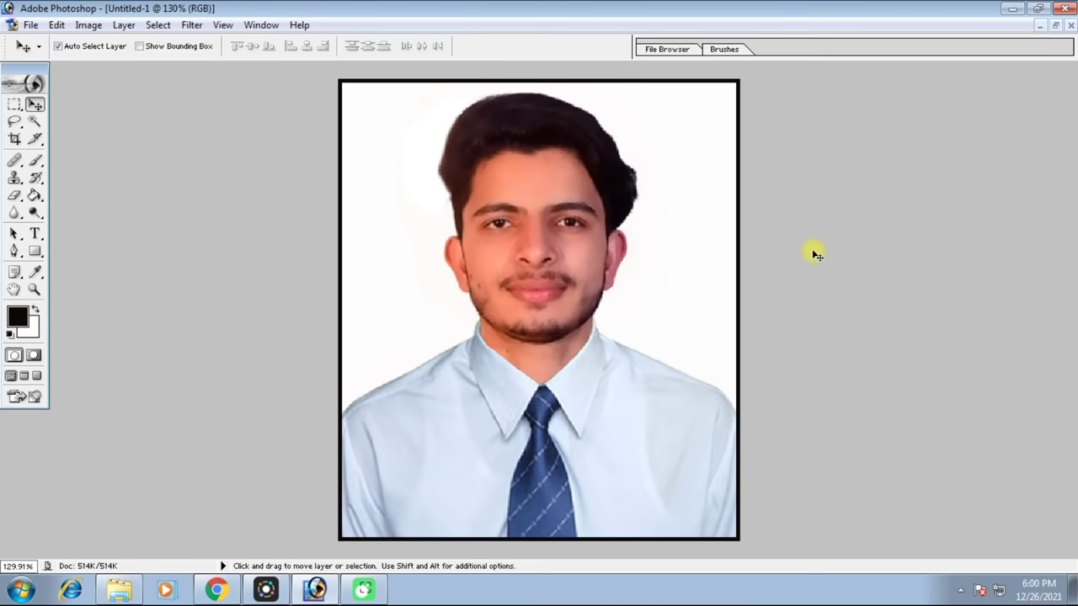